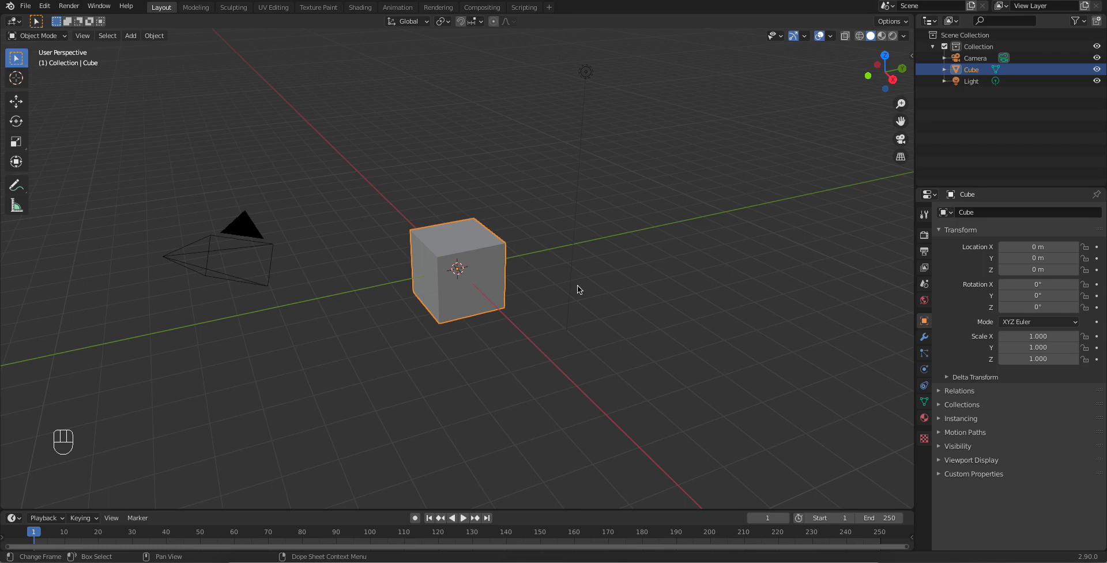
- Delete the default cube from the scene
{"action": "left_click", "coordinate": [525, 330]}
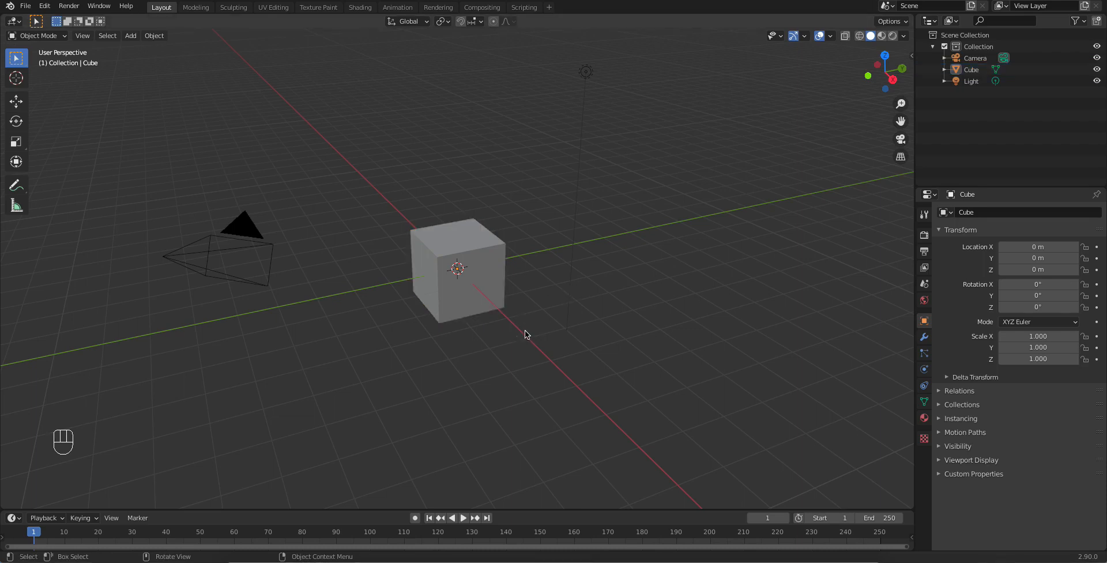
{"action": "scroll", "coordinate": [505, 316], "scroll_direction": "up", "scroll_amount": 3}
{"action": "left_click", "coordinate": [522, 278]}
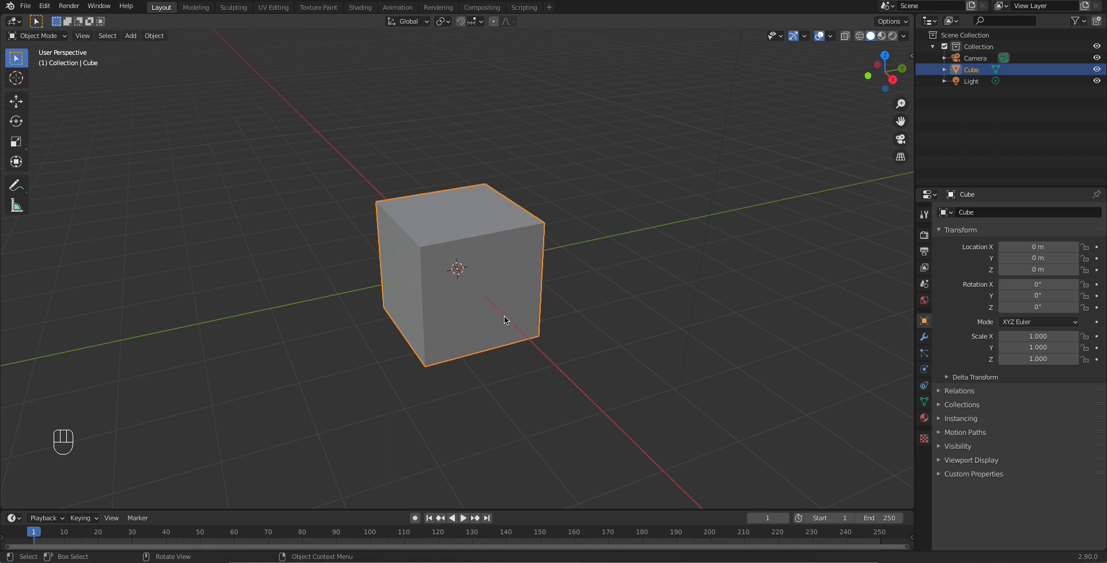
{"action": "key", "text": "x"}
{"action": "left_click", "coordinate": [484, 298]}
- Add a mesh cylinder at the origin and rotate it 90° about the Y axis
{"action": "key", "text": "shift+a"}
{"action": "mouse_move", "coordinate": [468, 278]}
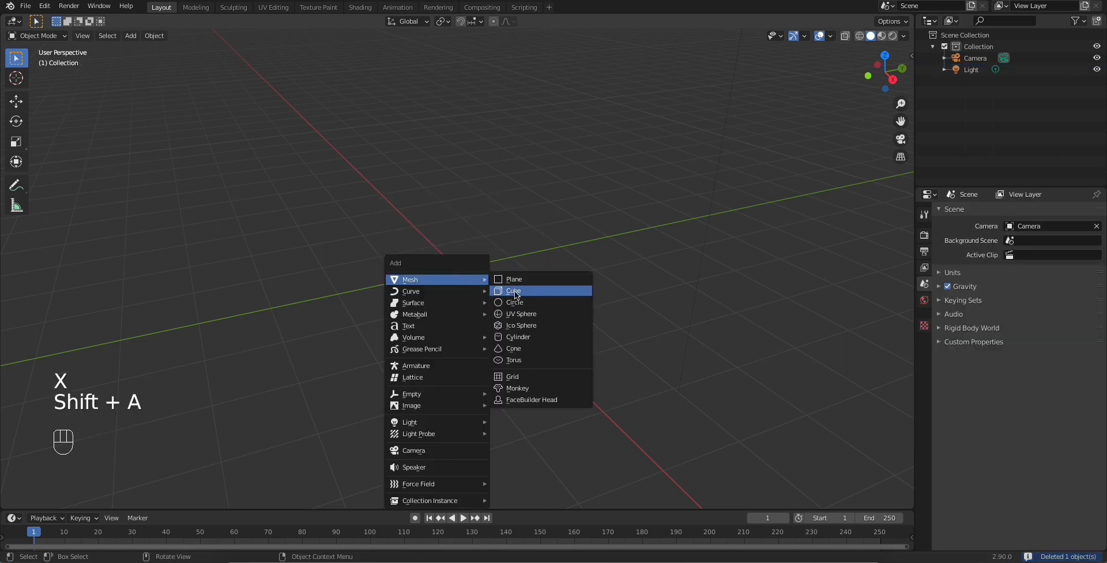
{"action": "left_click", "coordinate": [530, 337]}
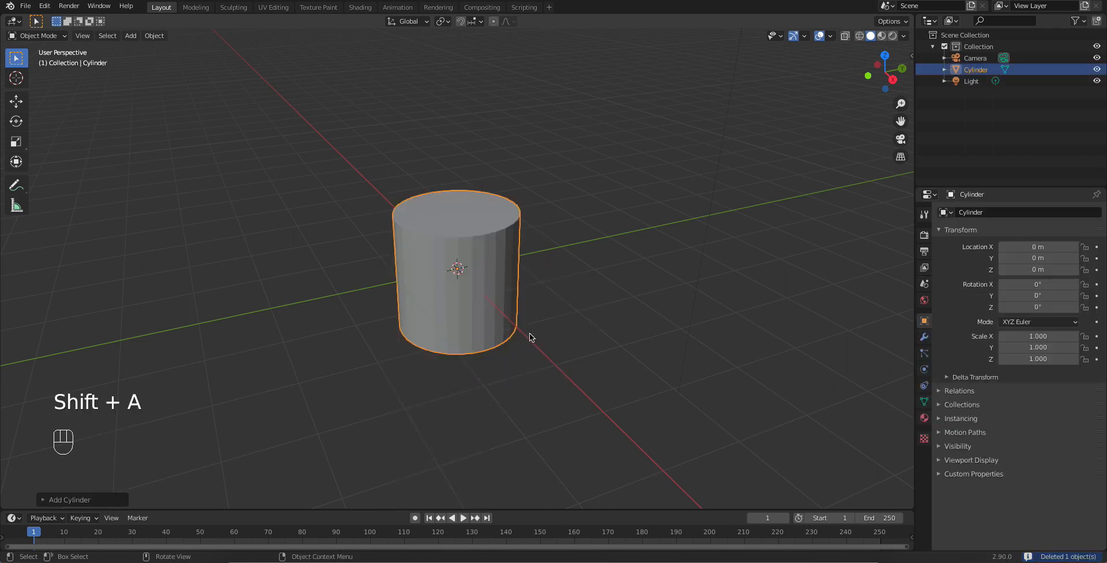
{"action": "type", "text": "ry90"}
{"action": "key", "text": "Return"}
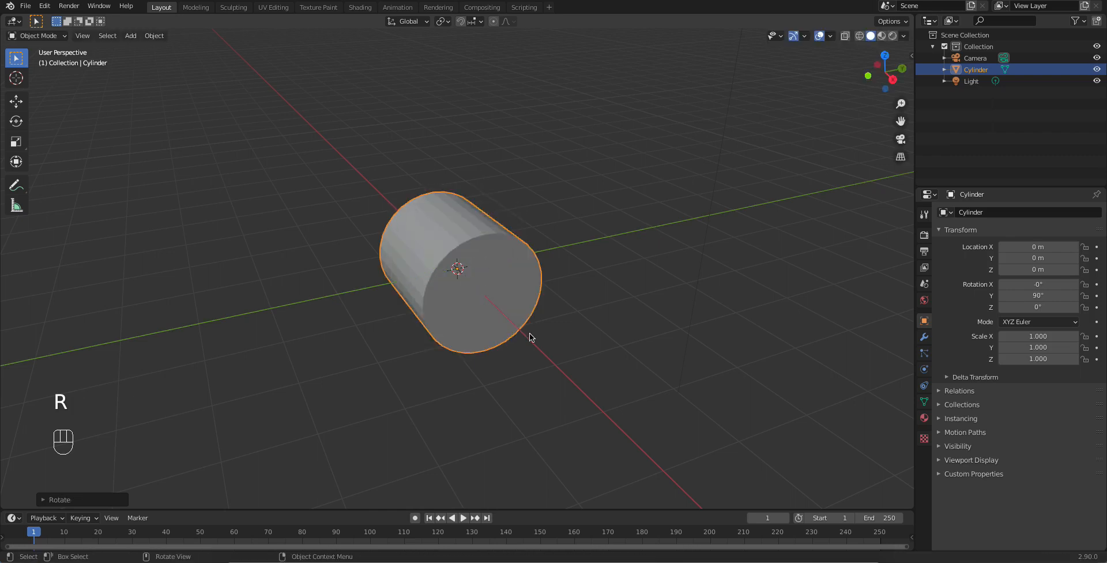
- Give the cylinder a Subdivision Surface modifier with viewport level 2 and turn off its viewport display
{"action": "middle_click_drag", "start_coordinate": [508, 319], "coordinate": [510, 333]}
{"action": "scroll", "coordinate": [509, 332], "scroll_direction": "up", "scroll_amount": 3}
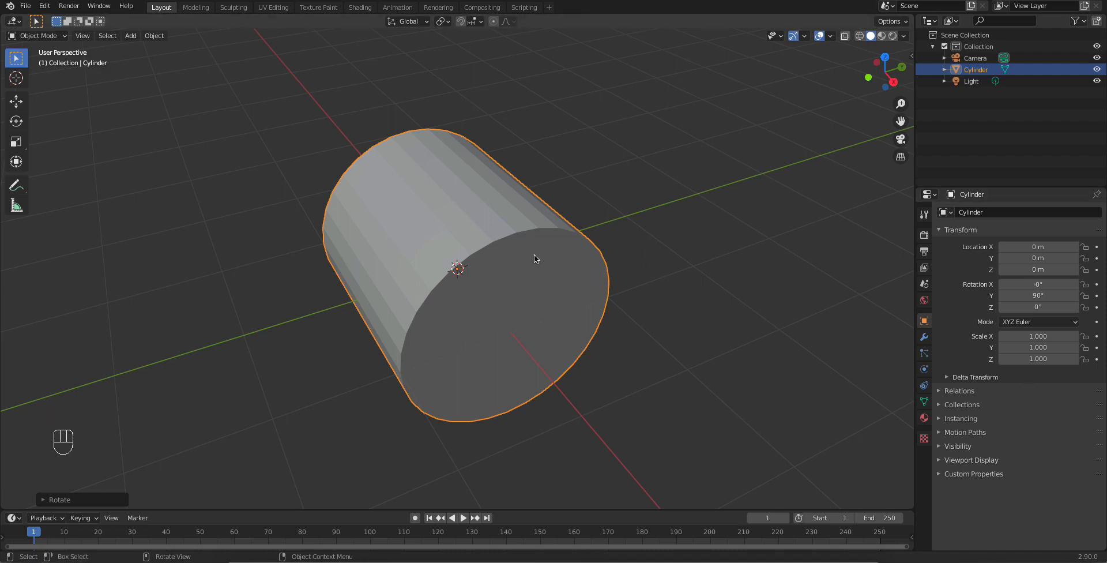
{"action": "key", "text": "Tab"}
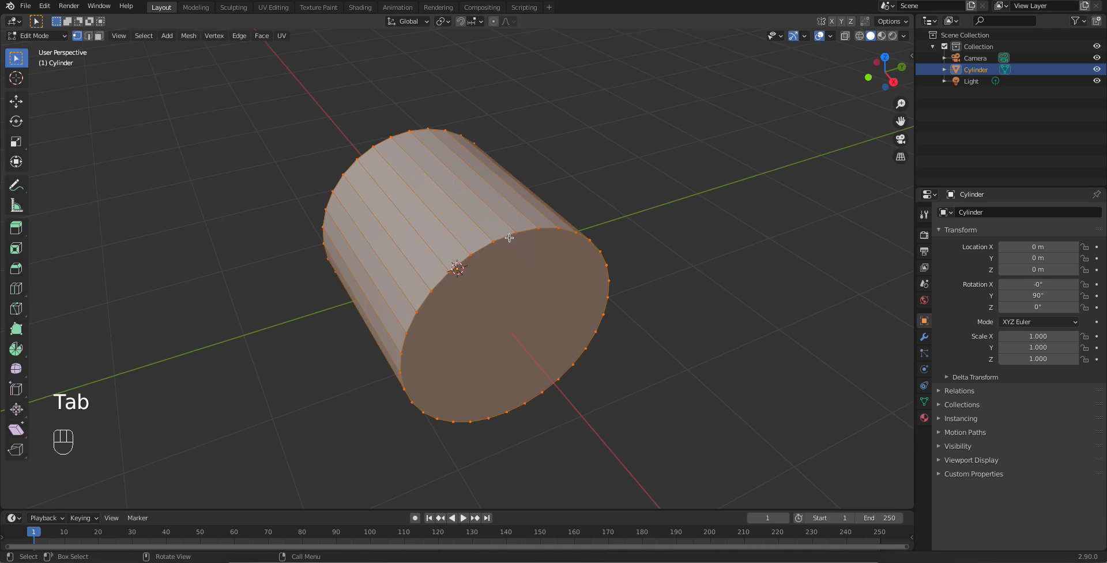
{"action": "key", "text": "Tab"}
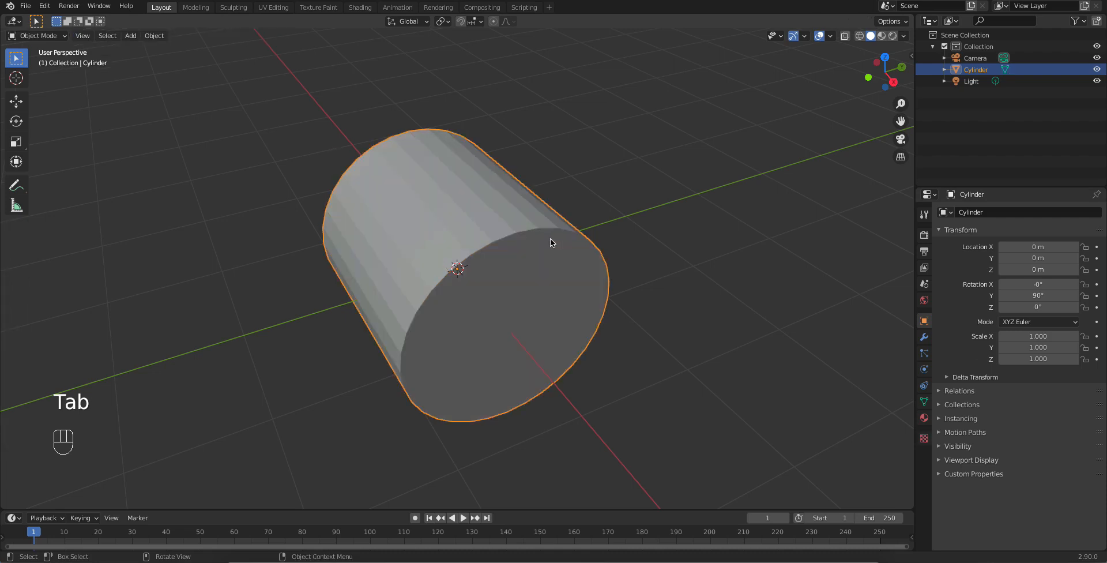
{"action": "left_click", "coordinate": [925, 337]}
{"action": "left_click", "coordinate": [988, 213]}
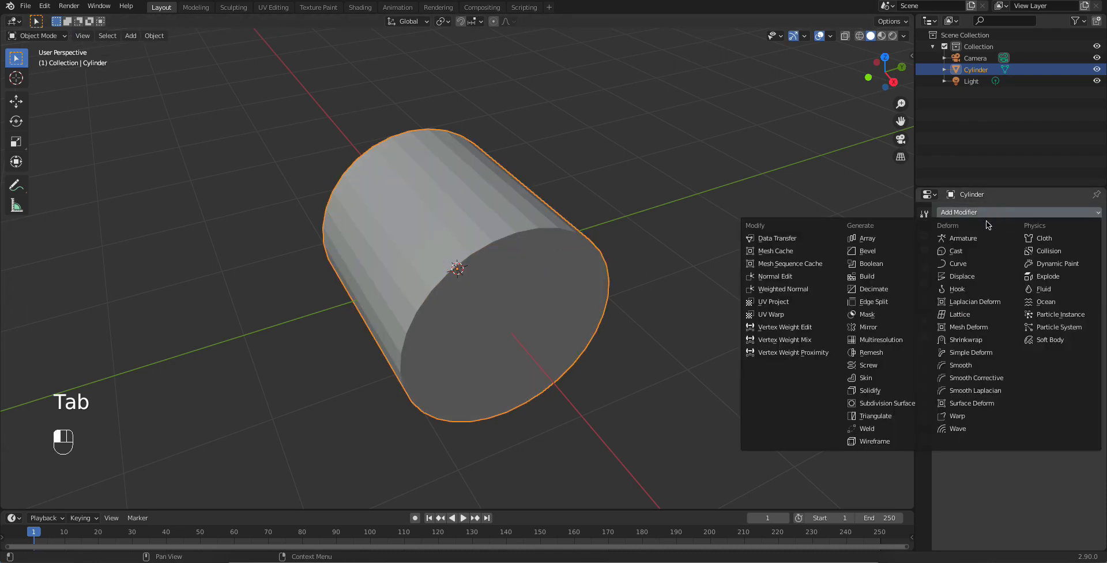
{"action": "left_click", "coordinate": [869, 403]}
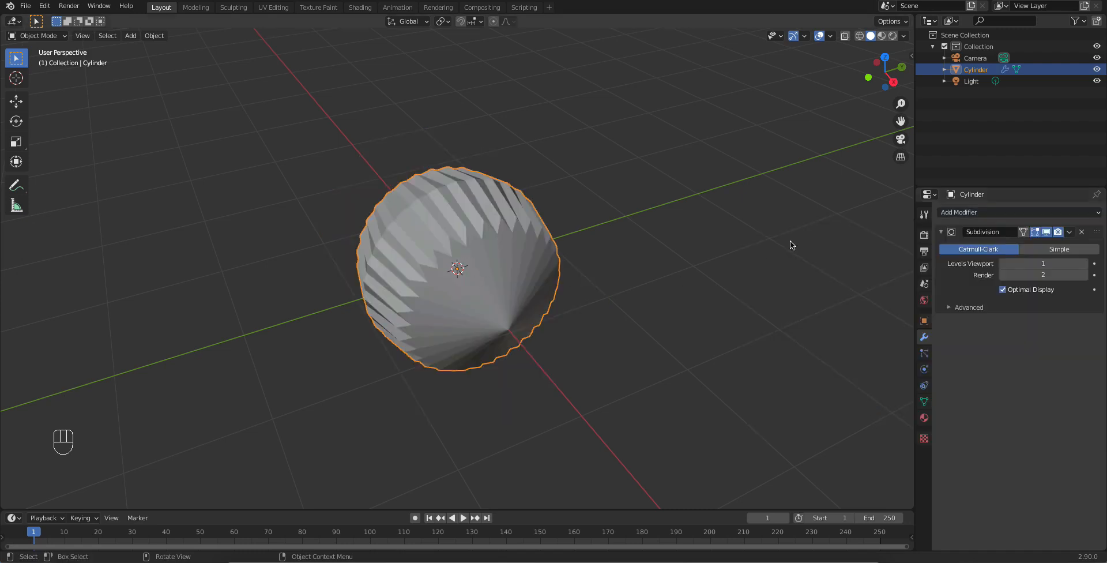
{"action": "left_click", "coordinate": [1084, 264]}
{"action": "left_click", "coordinate": [1046, 232]}
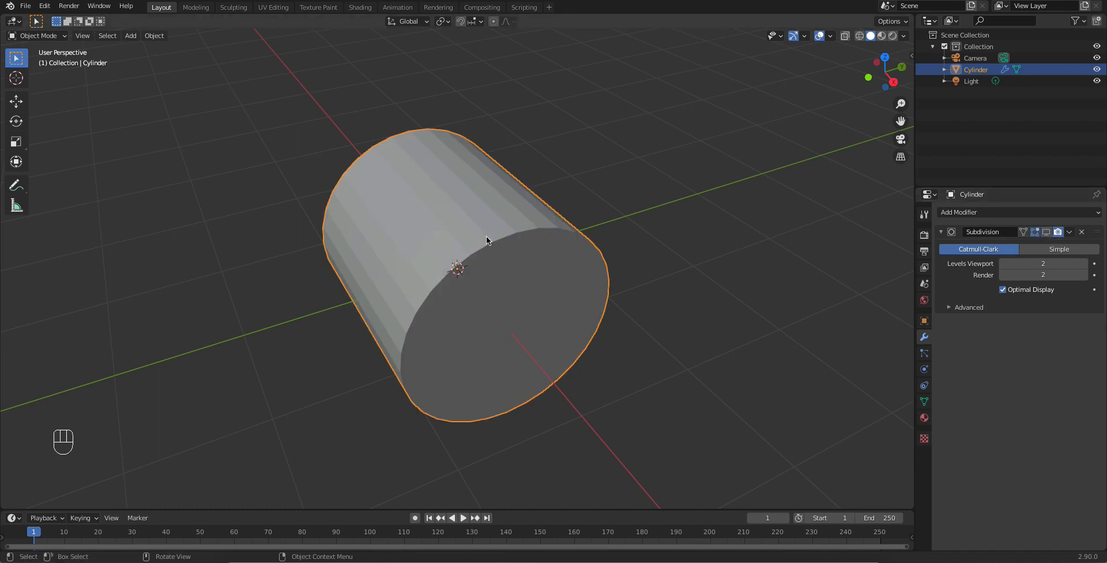
- Bevel the edge loops around both ends of the cylinder by about 0.018 m with one segment
{"action": "key", "text": "Tab"}
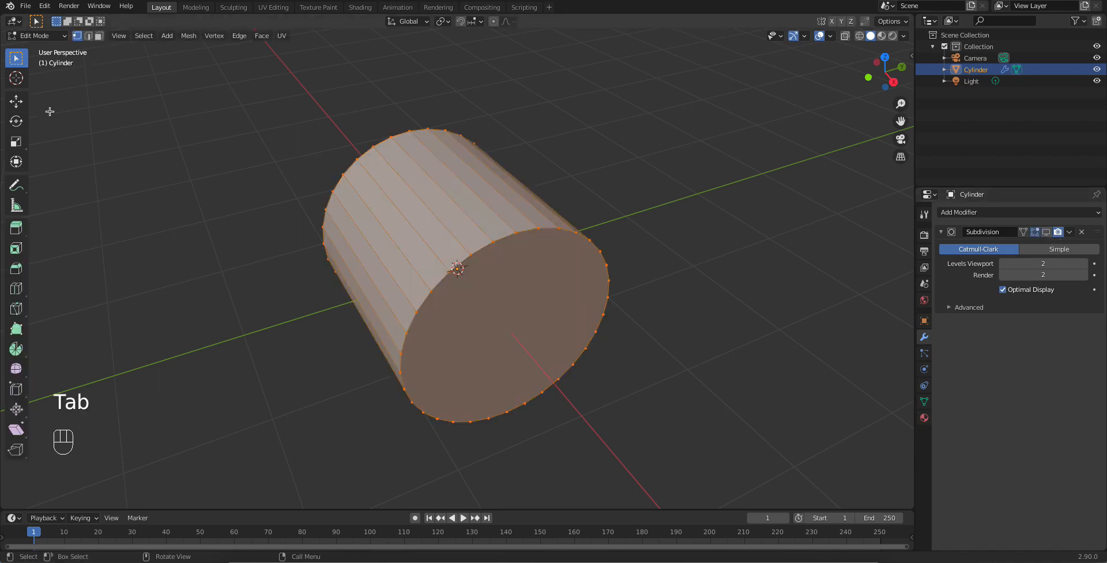
{"action": "left_click", "coordinate": [88, 36]}
{"action": "left_click", "coordinate": [482, 249]}
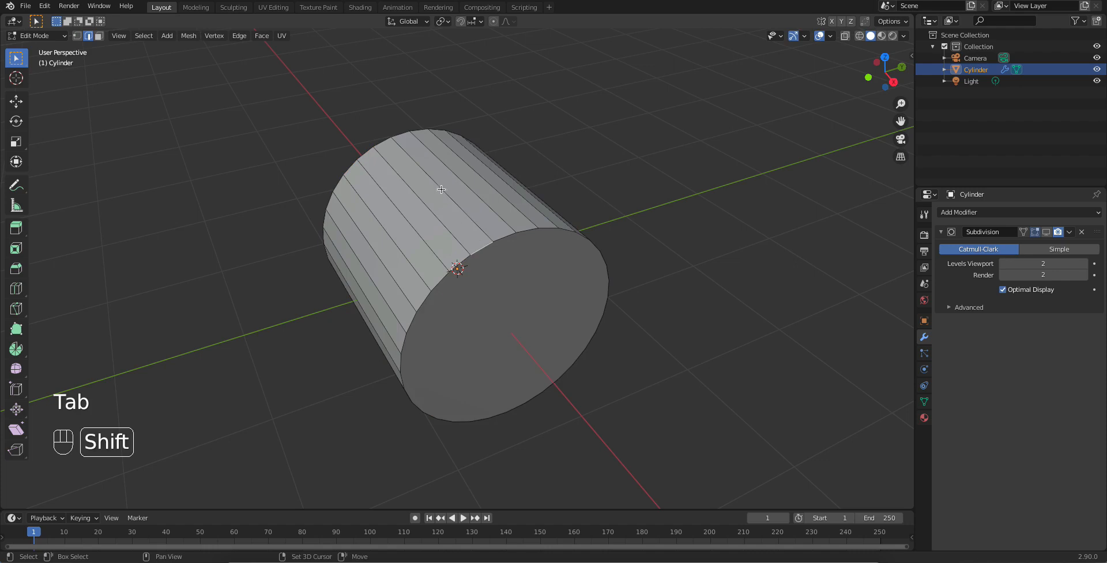
{"action": "left_click", "coordinate": [482, 254], "text": "alt"}
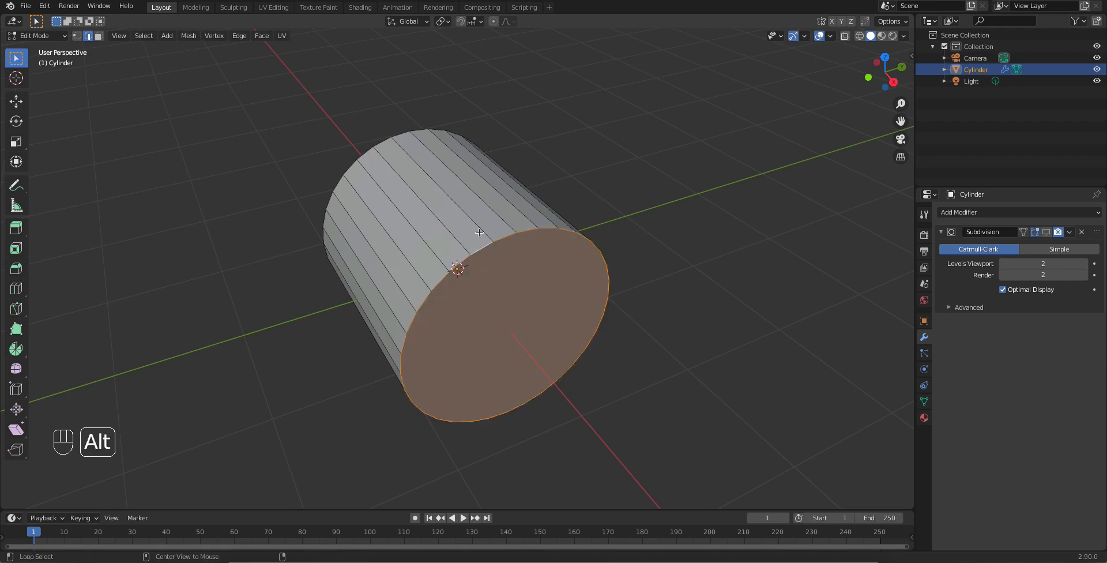
{"action": "left_click", "coordinate": [400, 133], "text": "alt+shift"}
{"action": "key", "text": "ctrl+z"}
{"action": "key", "text": "ctrl+z"}
{"action": "key", "text": "ctrl+z"}
{"action": "key", "text": "ctrl+z"}
{"action": "key", "text": "ctrl+z"}
{"action": "key", "text": "ctrl+z"}
{"action": "key", "text": "ctrl+z"}
{"action": "key", "text": "ctrl+b"}
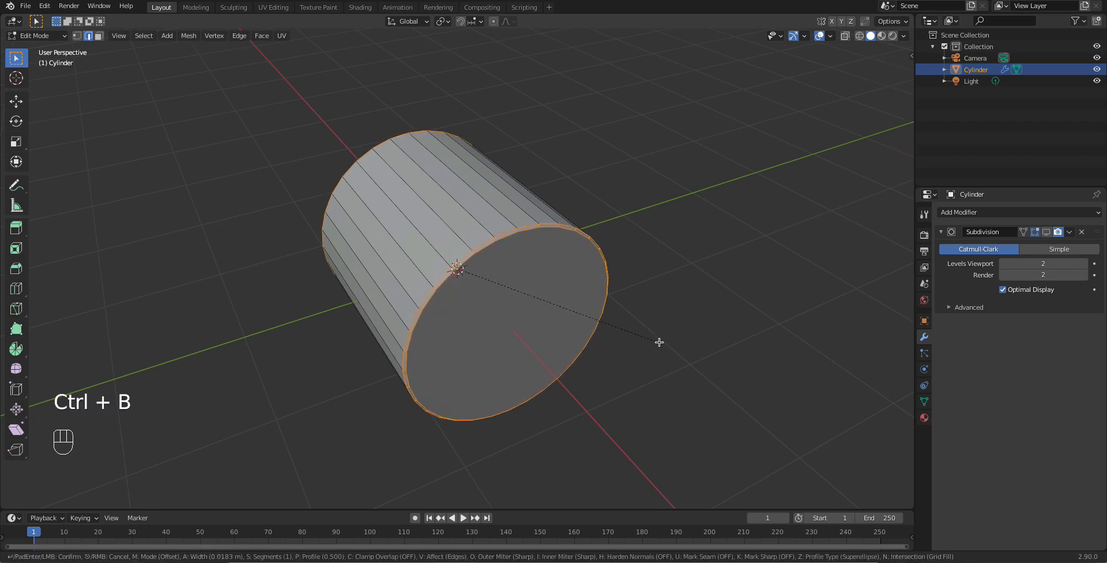
{"action": "left_click", "coordinate": [659, 342]}
{"action": "key", "text": "Tab"}
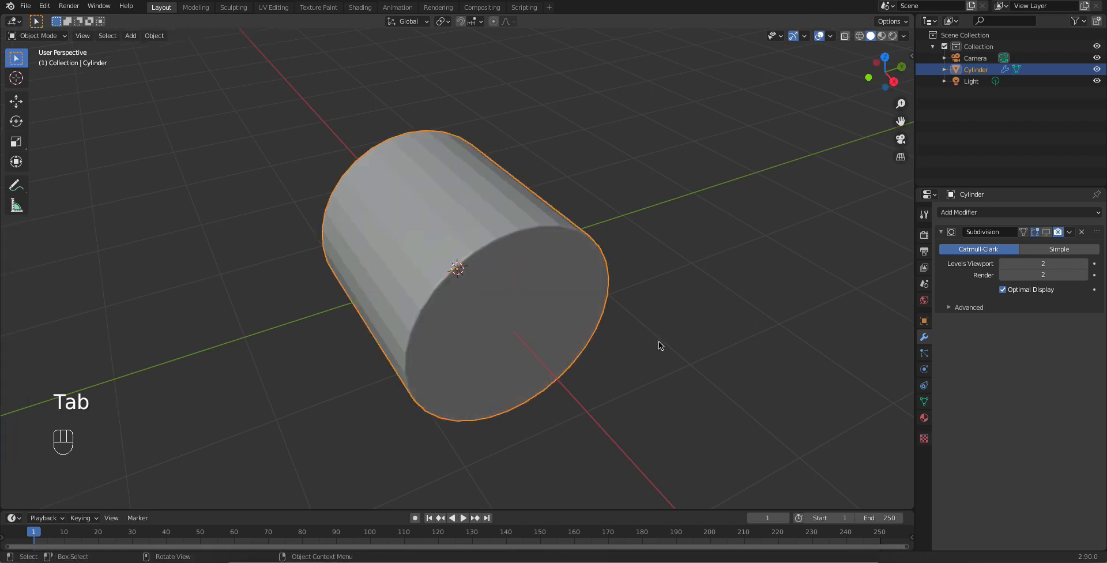
- Turn the Subdivision modifier's viewport display back on and shade the cylinder smooth
{"action": "left_click", "coordinate": [1047, 231]}
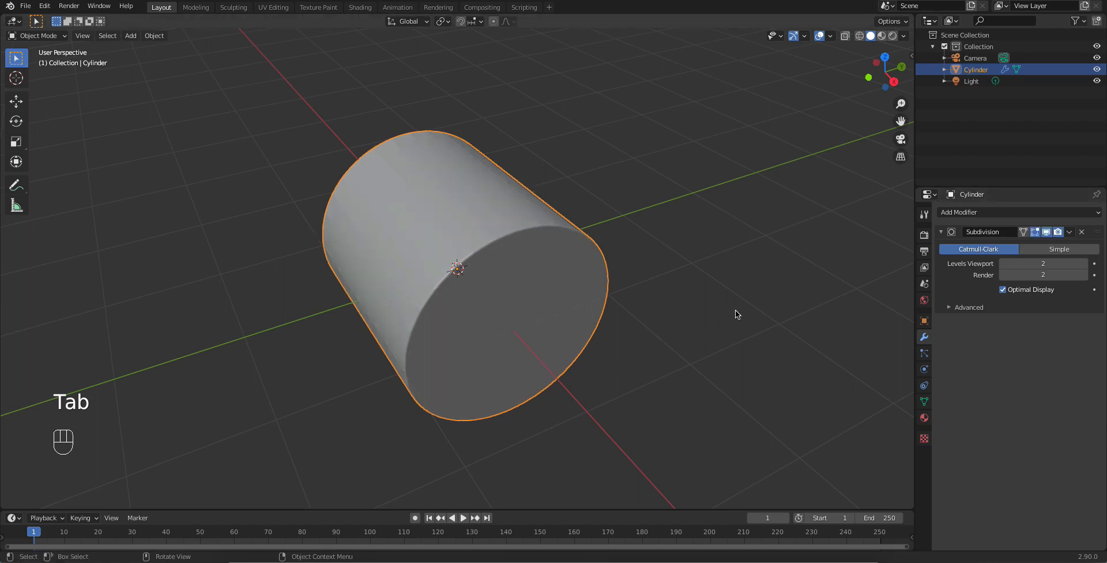
{"action": "right_click", "coordinate": [460, 237]}
{"action": "left_click", "coordinate": [461, 238]}
{"action": "middle_click_drag", "start_coordinate": [466, 292], "coordinate": [514, 289]}
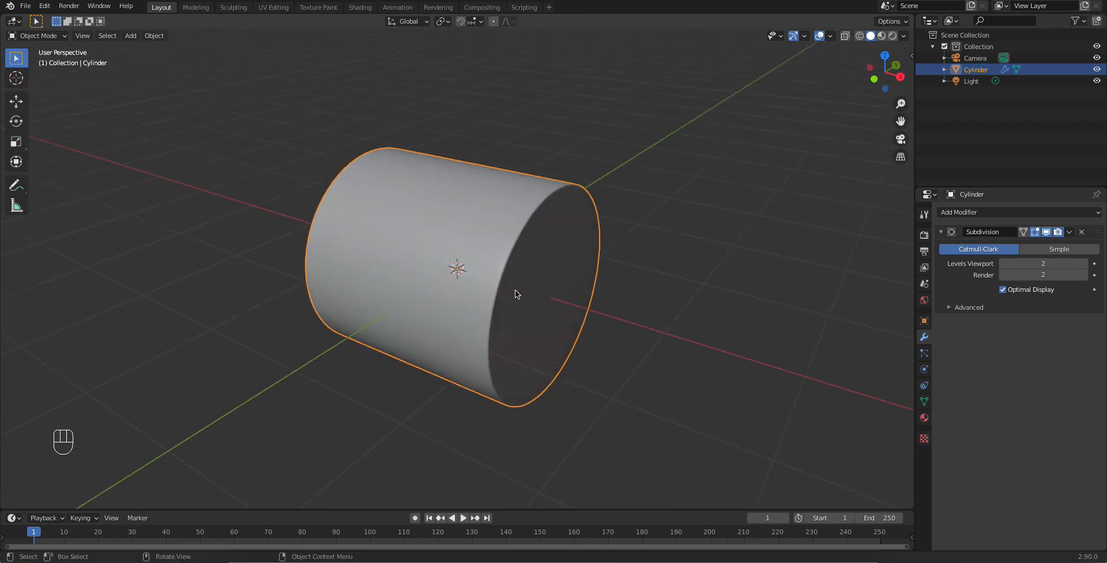
{"action": "left_click", "coordinate": [652, 324]}
{"action": "middle_click_drag", "start_coordinate": [652, 324], "coordinate": [631, 332]}
{"action": "left_click", "coordinate": [437, 222]}
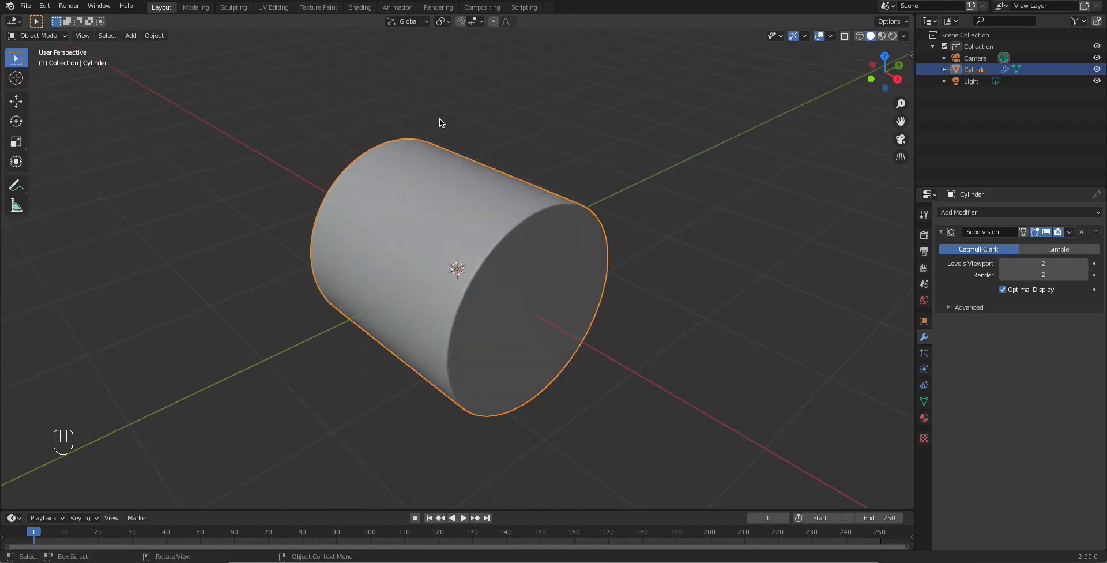
- Create a new material for the cylinder in the Shading workspace
{"action": "left_click", "coordinate": [360, 7]}
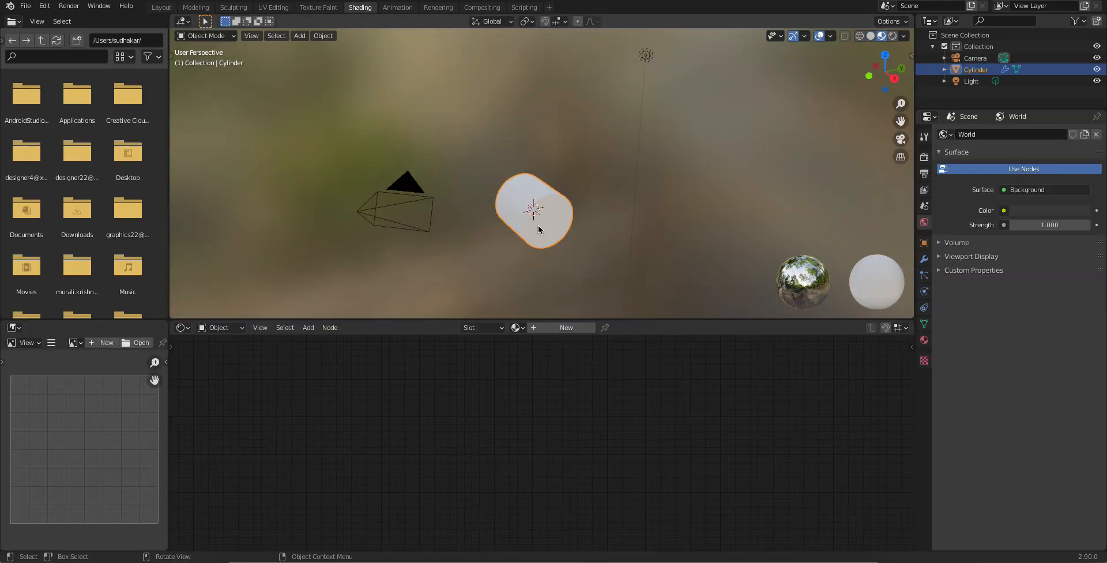
{"action": "scroll", "coordinate": [542, 233], "scroll_direction": "up", "scroll_amount": 2}
{"action": "left_click", "coordinate": [567, 327]}
- Load all Metal021_4K maps from the Rusty metal texture folder onto the Principled BSDF node using Principled Texture Setup
{"action": "left_click", "coordinate": [521, 358]}
{"action": "key", "text": "ctrl+shift+t"}
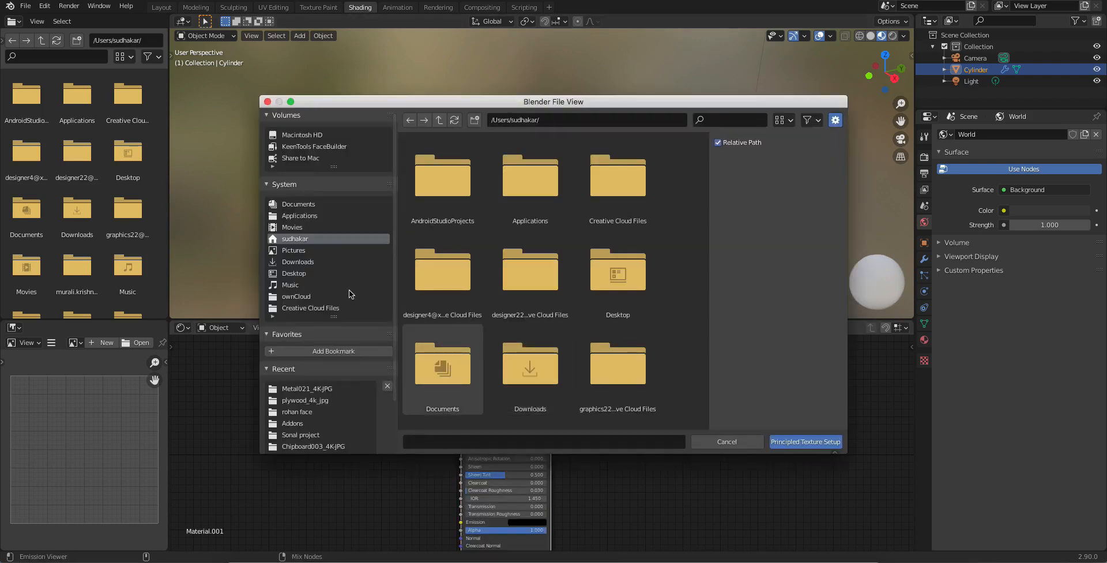
{"action": "left_click", "coordinate": [294, 273]}
{"action": "scroll", "coordinate": [427, 359], "scroll_direction": "down", "scroll_amount": 3}
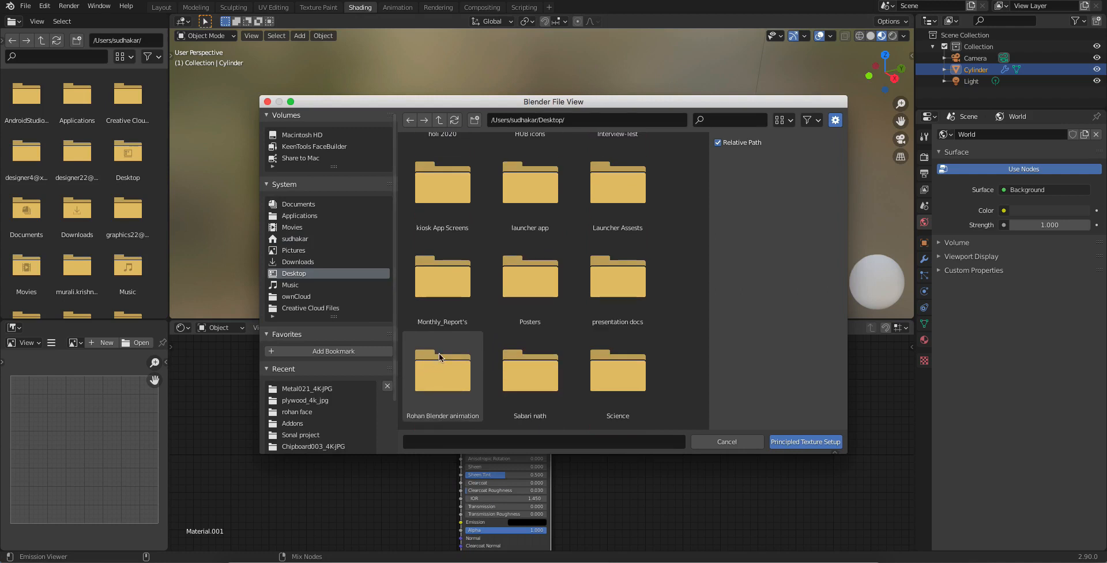
{"action": "double_click", "coordinate": [440, 361]}
{"action": "scroll", "coordinate": [450, 375], "scroll_direction": "down", "scroll_amount": 2}
{"action": "double_click", "coordinate": [622, 343]}
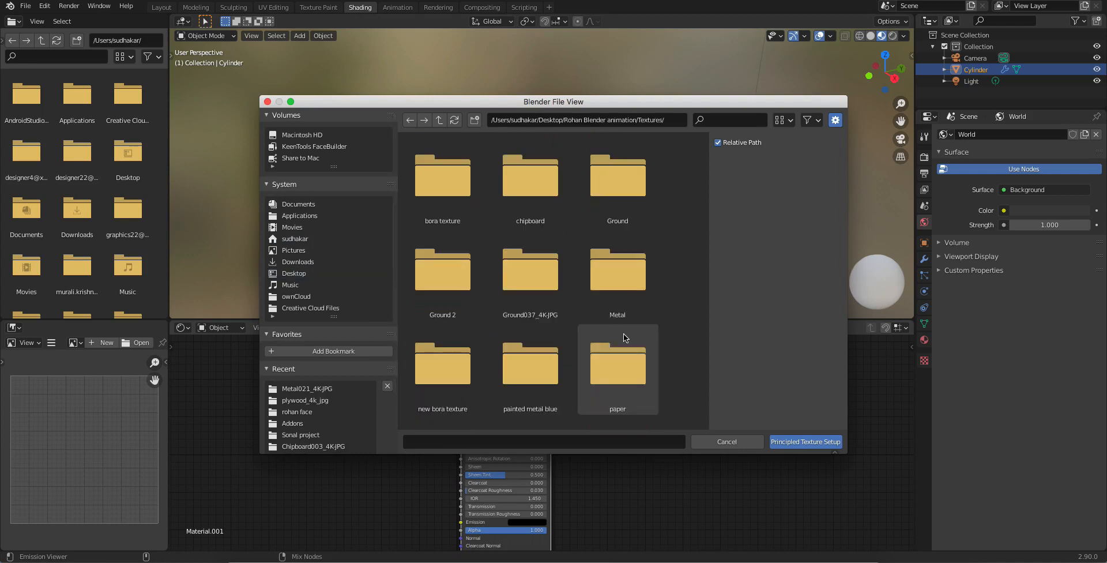
{"action": "scroll", "coordinate": [484, 317], "scroll_direction": "down", "scroll_amount": 5}
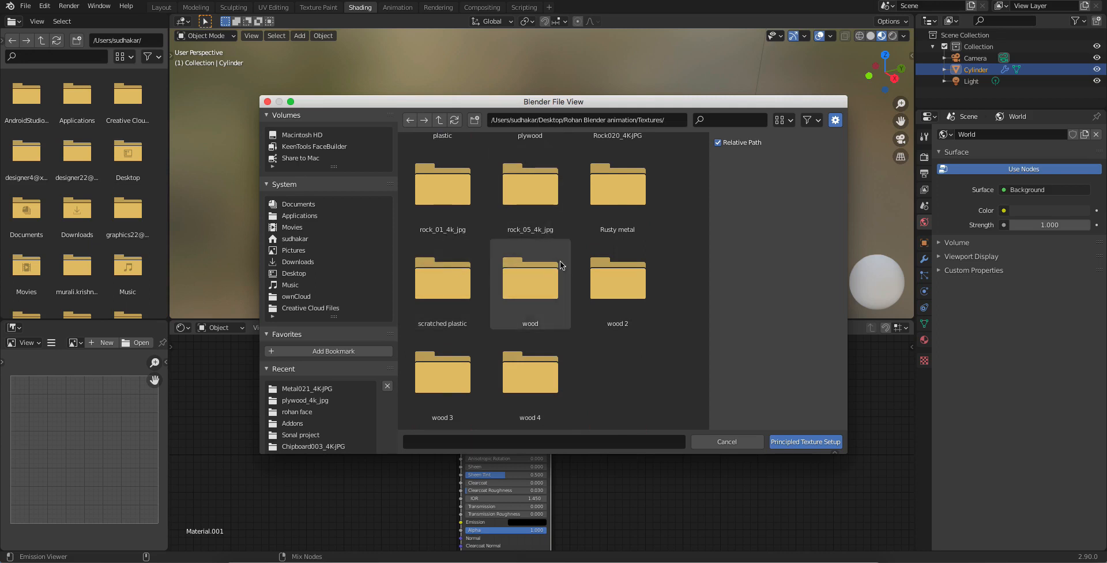
{"action": "double_click", "coordinate": [625, 202]}
{"action": "double_click", "coordinate": [480, 195]}
{"action": "key", "text": "a"}
{"action": "left_click", "coordinate": [786, 441]}
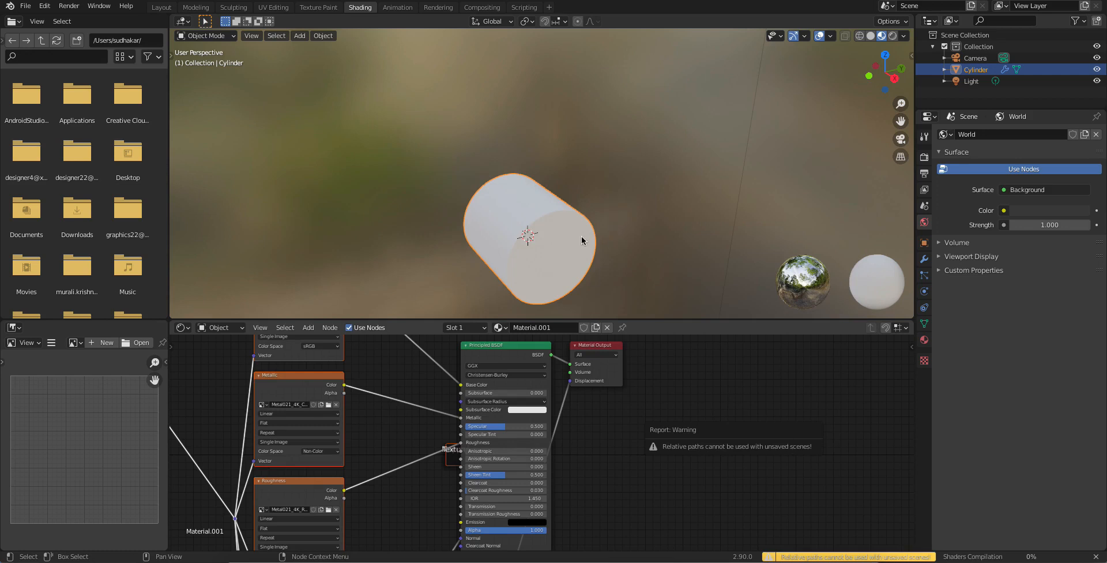
{"action": "middle_click_drag", "start_coordinate": [568, 237], "coordinate": [551, 251]}
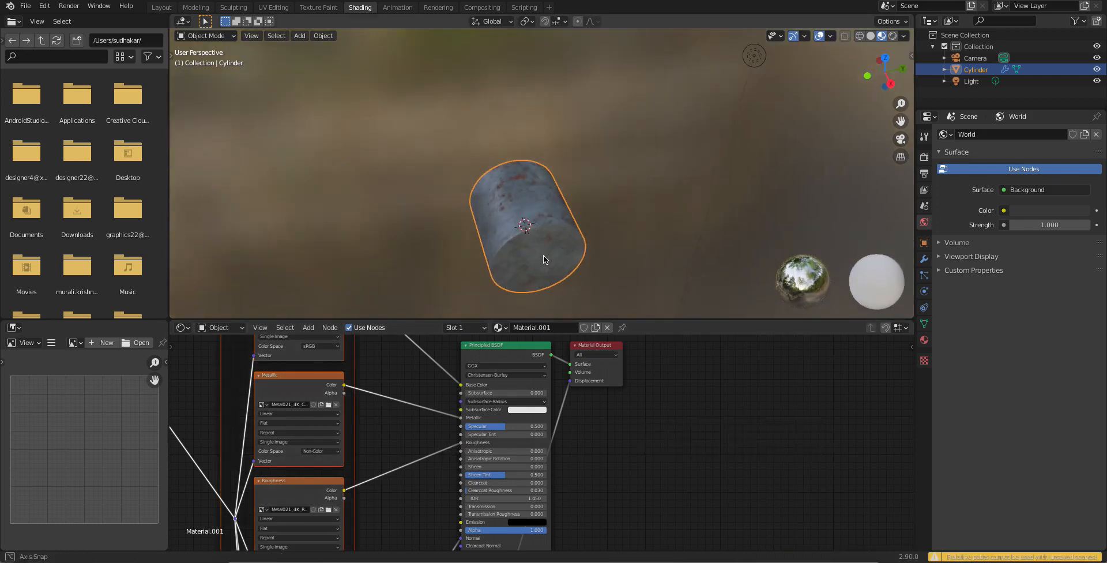
- Return to the Layout workspace and disable Scene World lighting for the rendered viewport shading
{"action": "left_click", "coordinate": [161, 8]}
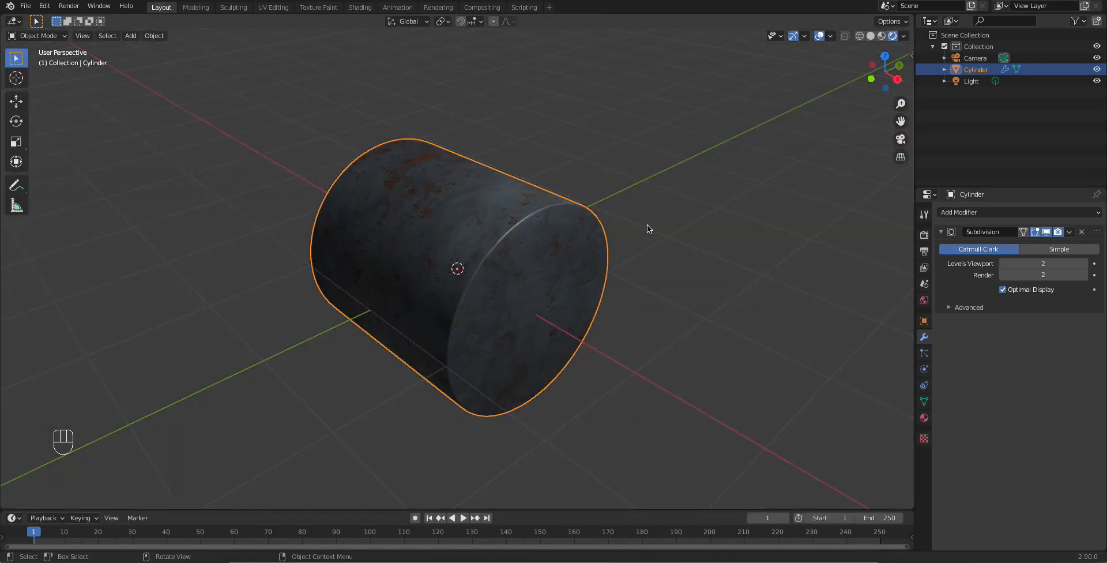
{"action": "middle_click_drag", "start_coordinate": [608, 254], "coordinate": [568, 293]}
{"action": "left_click", "coordinate": [904, 36]}
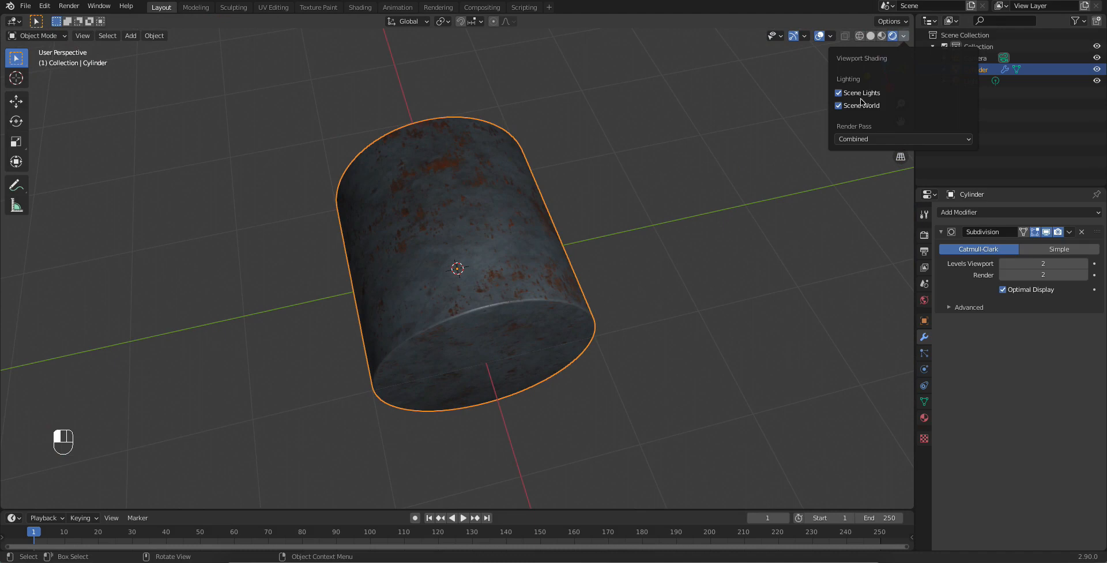
{"action": "left_click", "coordinate": [839, 106]}
{"action": "middle_click_drag", "start_coordinate": [667, 205], "coordinate": [485, 247]}
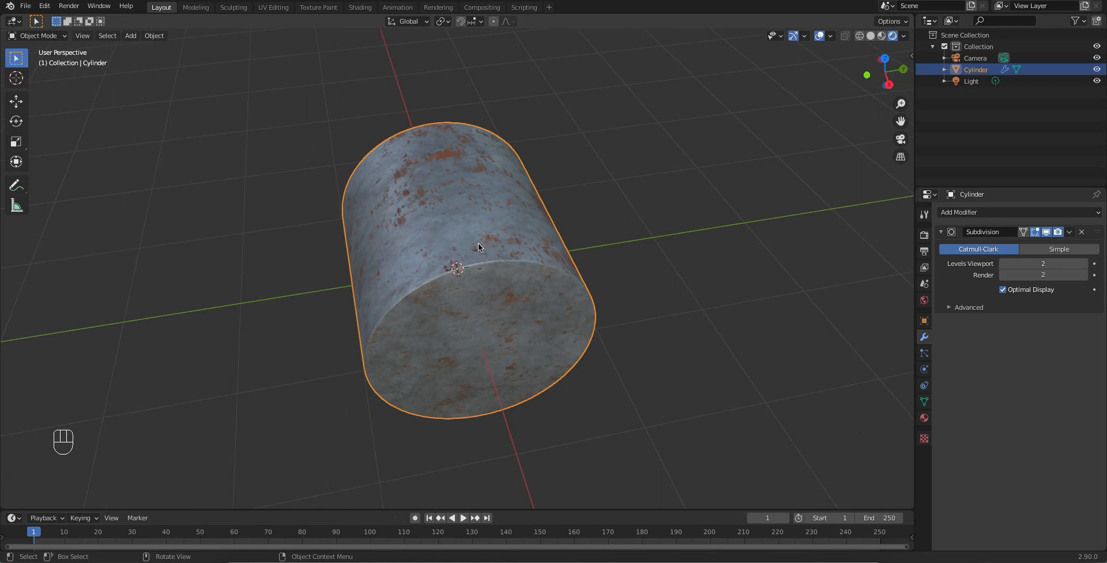
{"action": "middle_click_drag", "start_coordinate": [489, 243], "coordinate": [425, 228]}
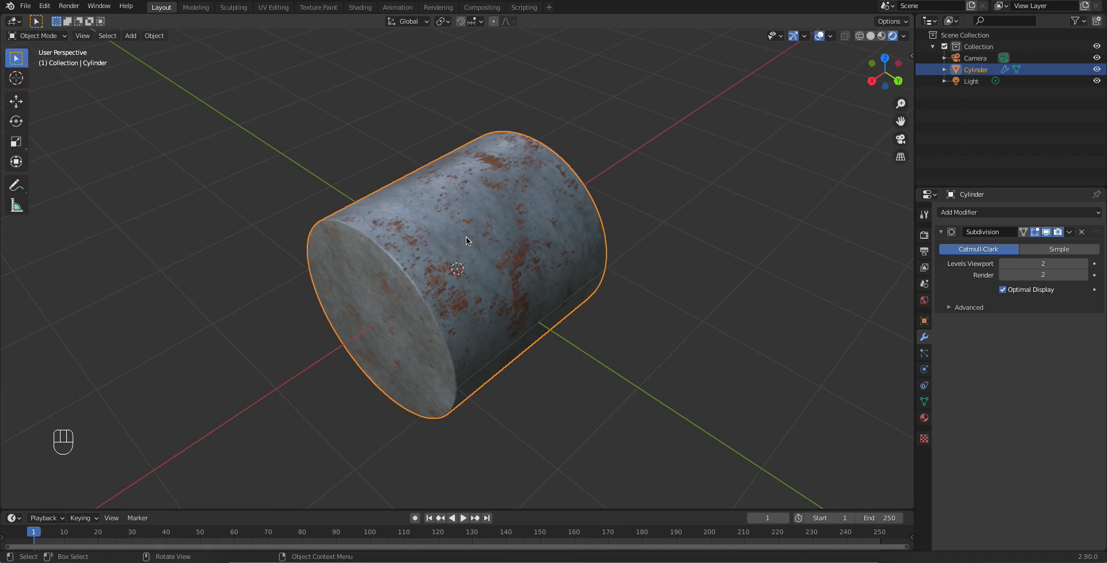
{"action": "middle_click_drag", "start_coordinate": [466, 237], "coordinate": [516, 223]}
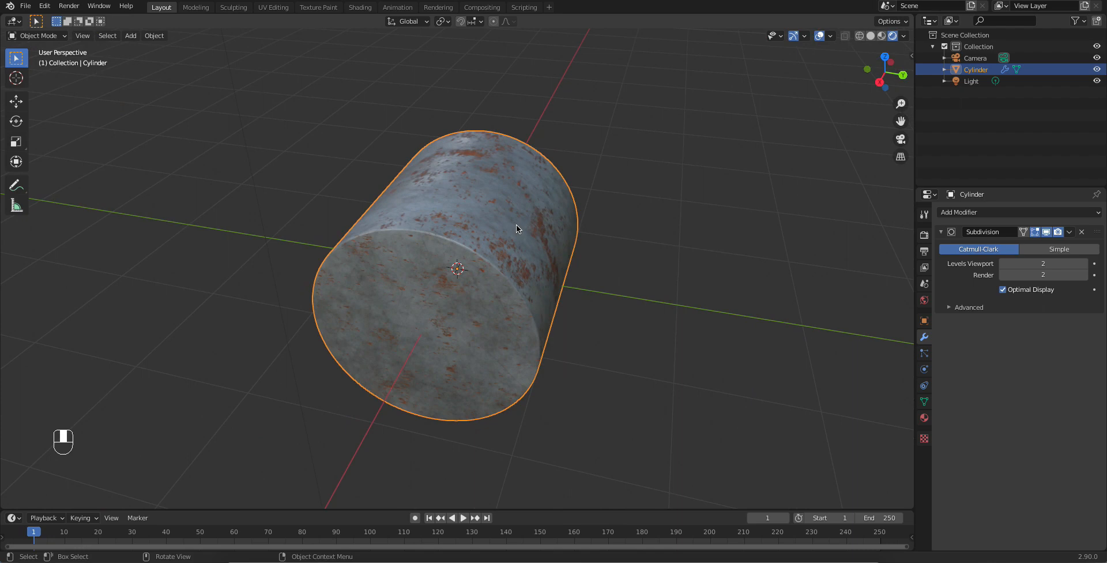
- Extrude one long side face of the cylinder outward into a tall fin and try to bevel its end
{"action": "key", "text": "Tab"}
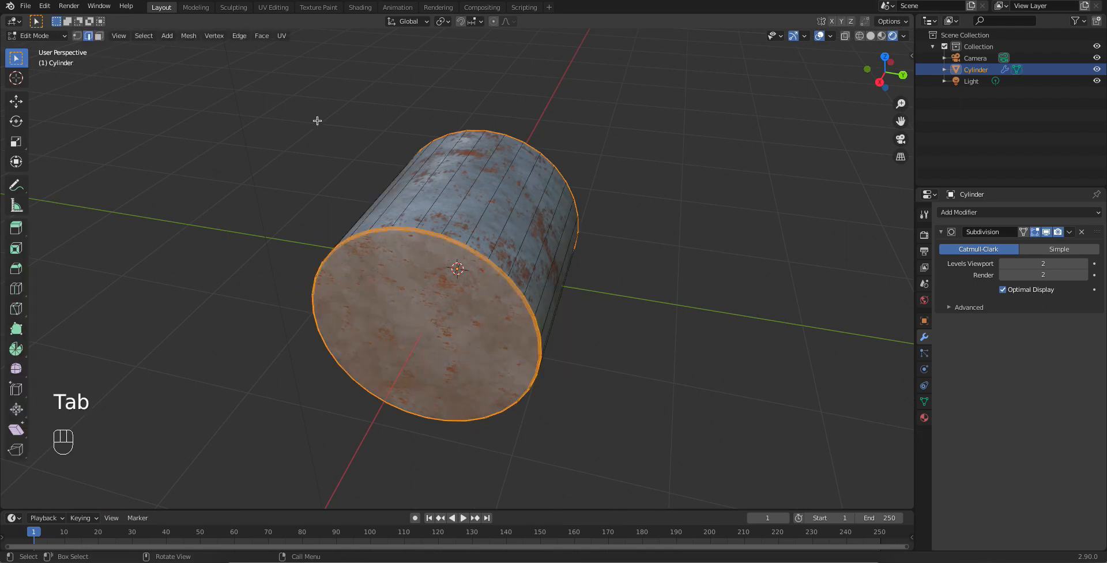
{"action": "left_click", "coordinate": [99, 36]}
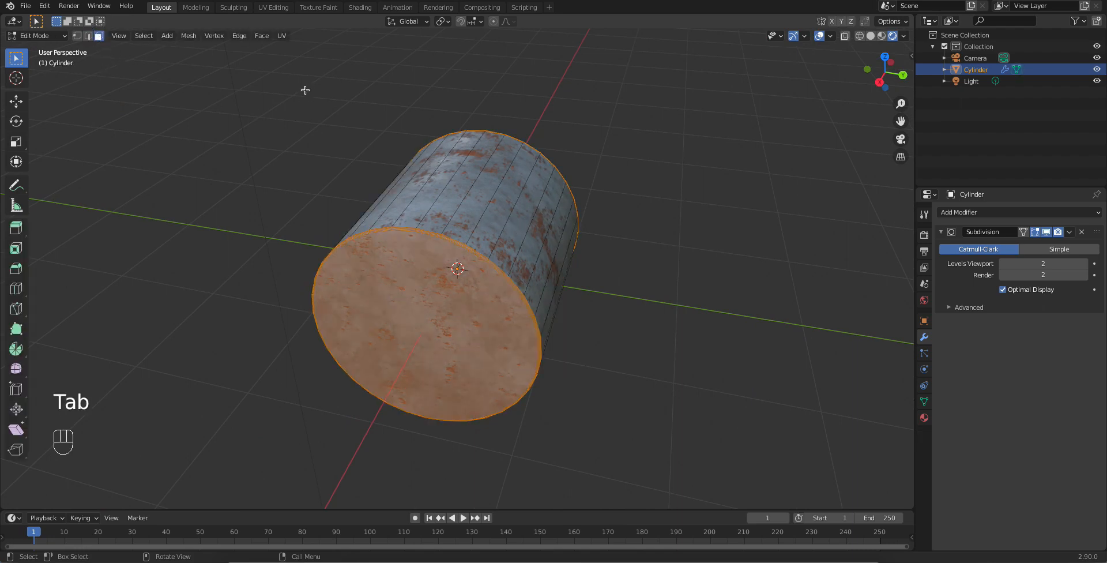
{"action": "left_click", "coordinate": [425, 172]}
{"action": "key", "text": "shift"}
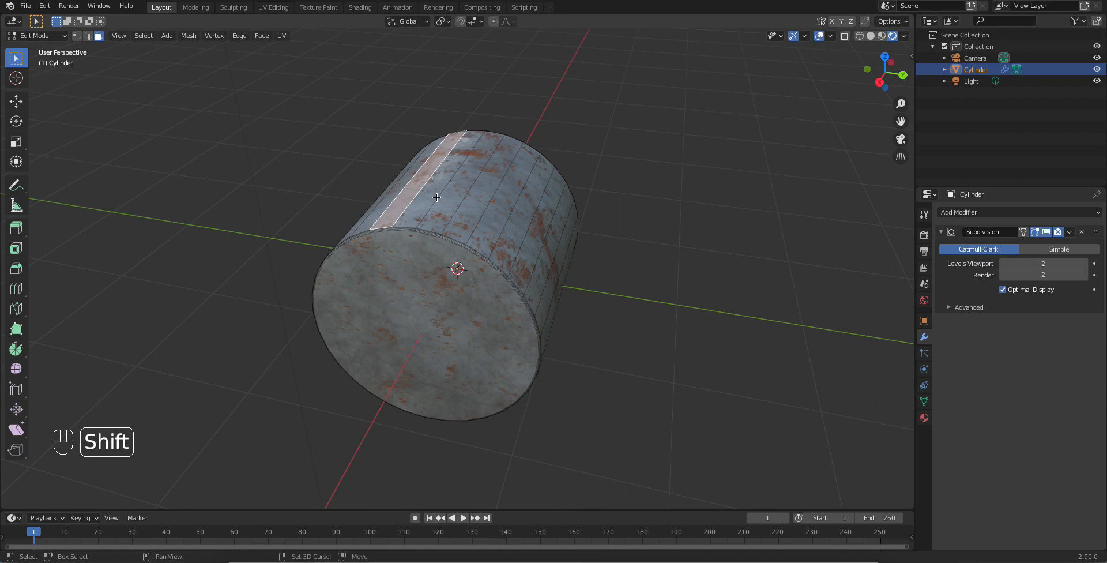
{"action": "key", "text": "e"}
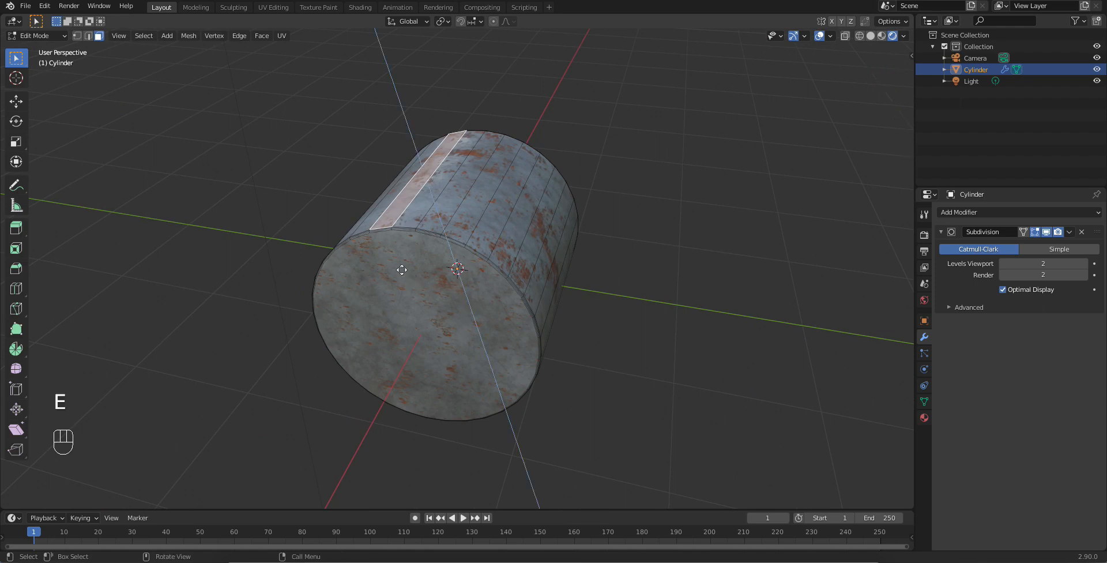
{"action": "left_click", "coordinate": [354, 202]}
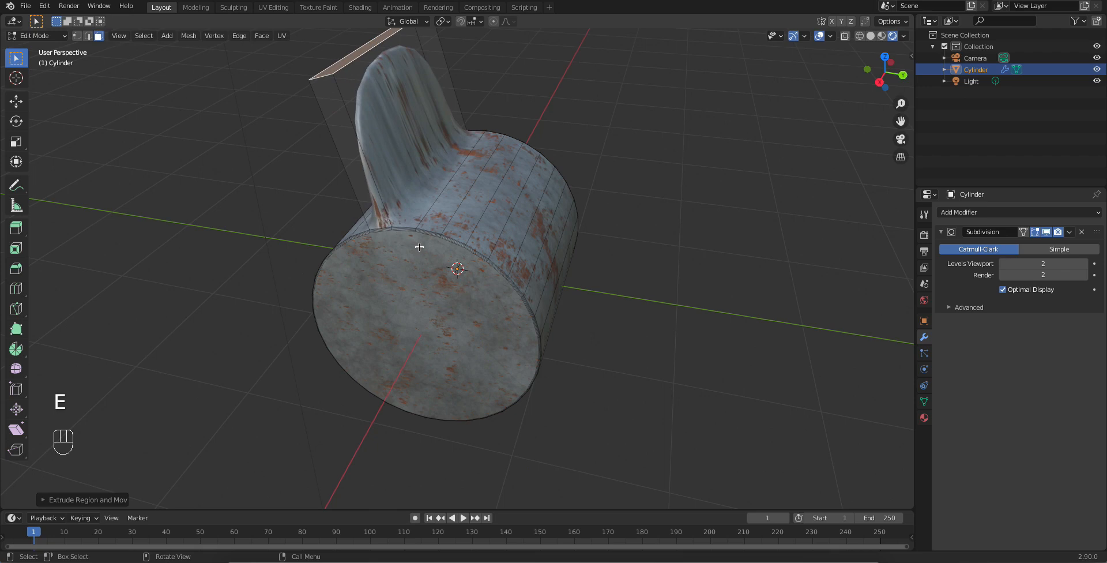
{"action": "key", "text": "ctrl+b"}
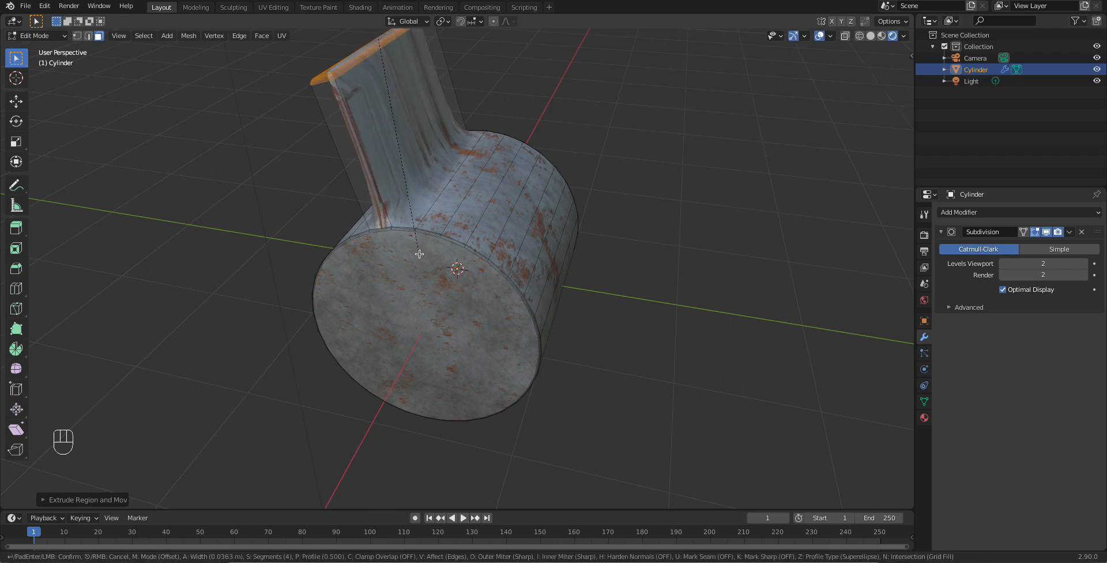
{"action": "left_click", "coordinate": [413, 250]}
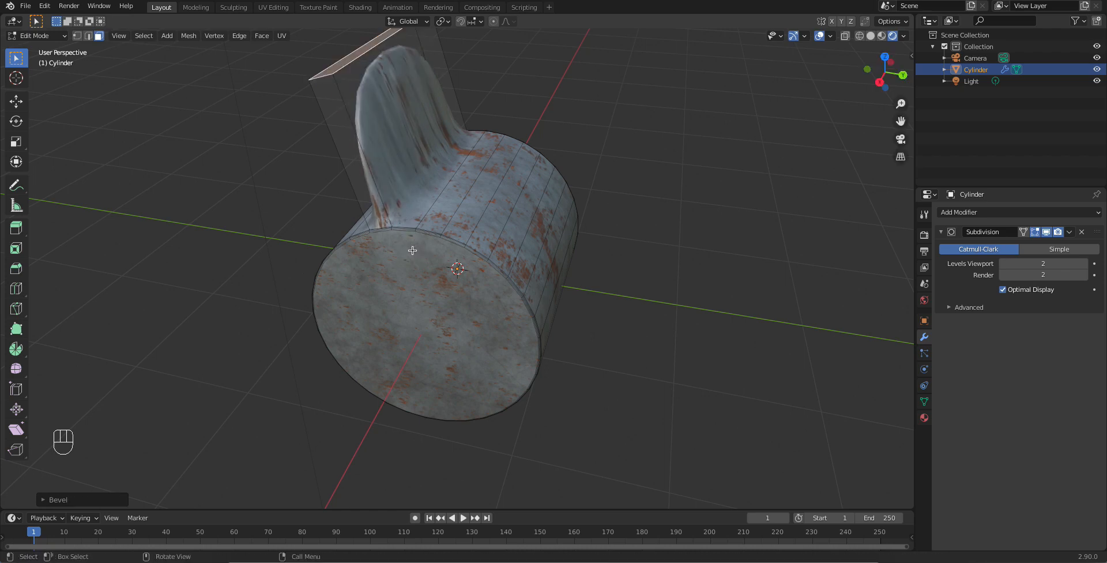
- Turn off the Subdivision modifier's viewport display, return to Object Mode and deselect the cylinder
{"action": "middle_click_drag", "start_coordinate": [552, 194], "coordinate": [511, 225]}
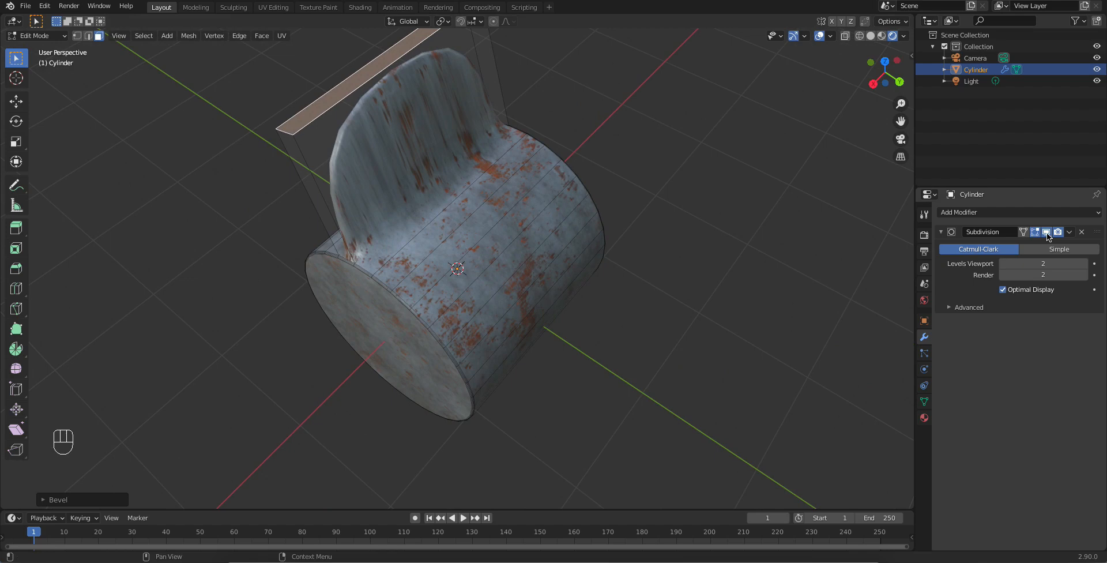
{"action": "left_click", "coordinate": [998, 249]}
{"action": "key", "text": "Tab"}
{"action": "left_click", "coordinate": [462, 223]}
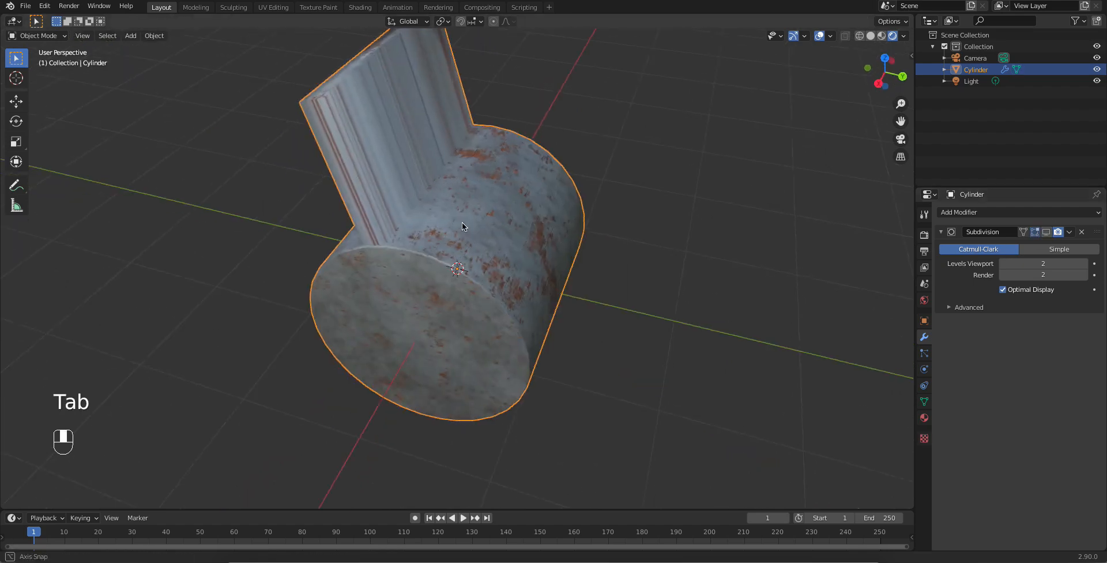
{"action": "left_click", "coordinate": [681, 280]}
- Examine the rusty metal texture on the extruded fin and the cylinder body from several angles
{"action": "middle_click_drag", "start_coordinate": [504, 273], "coordinate": [486, 254]}
{"action": "middle_click_drag", "start_coordinate": [459, 302], "coordinate": [413, 168]}
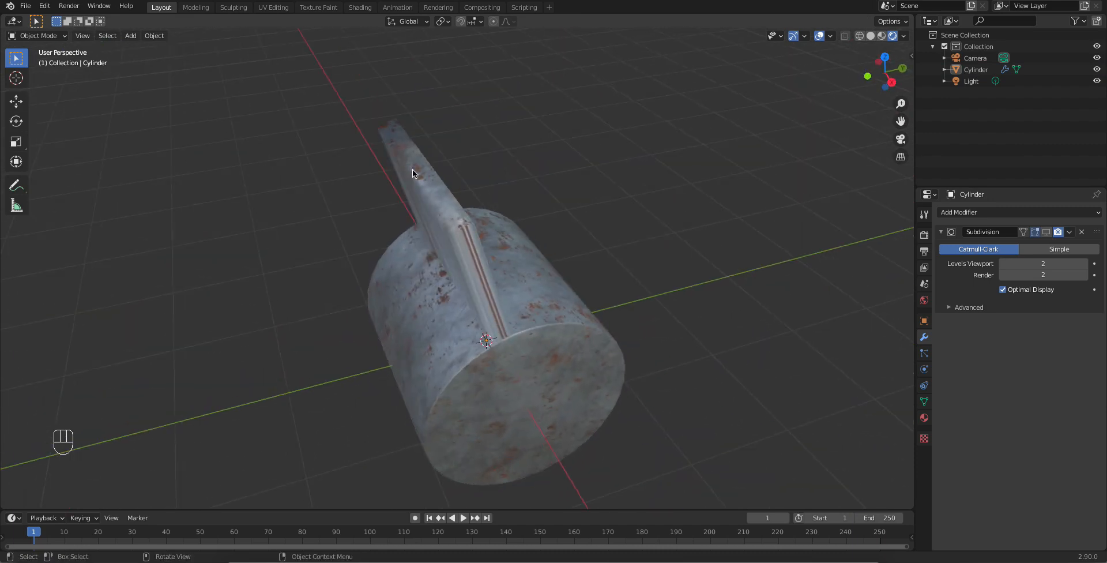
{"action": "middle_click_drag", "start_coordinate": [430, 223], "coordinate": [462, 217]}
{"action": "middle_click_drag", "start_coordinate": [503, 245], "coordinate": [369, 258]}
{"action": "scroll", "coordinate": [386, 261], "scroll_direction": "up", "scroll_amount": 3}
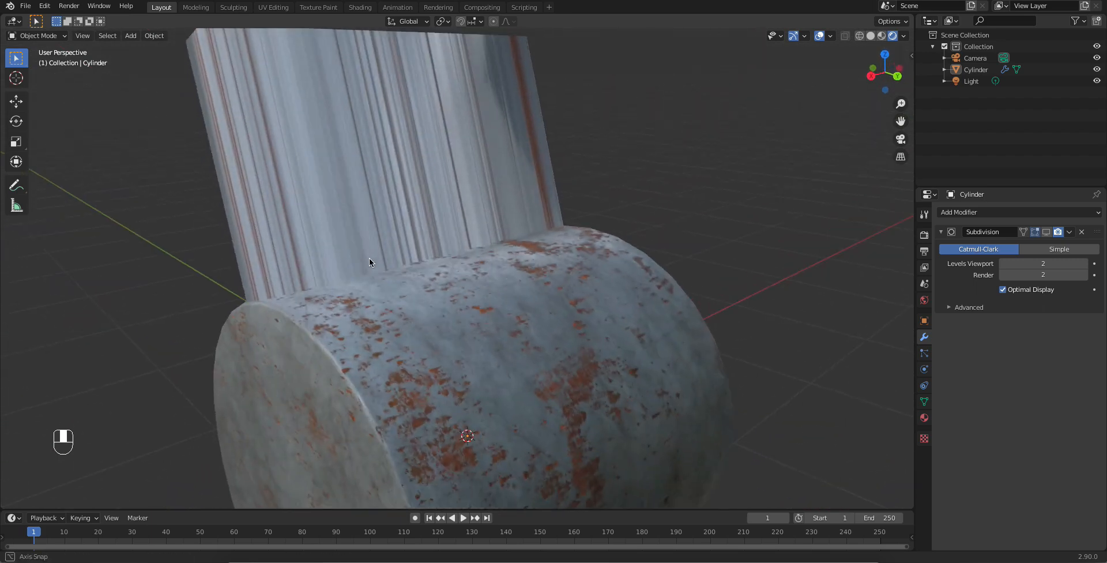
{"action": "scroll", "coordinate": [400, 255], "scroll_direction": "down", "scroll_amount": 3}
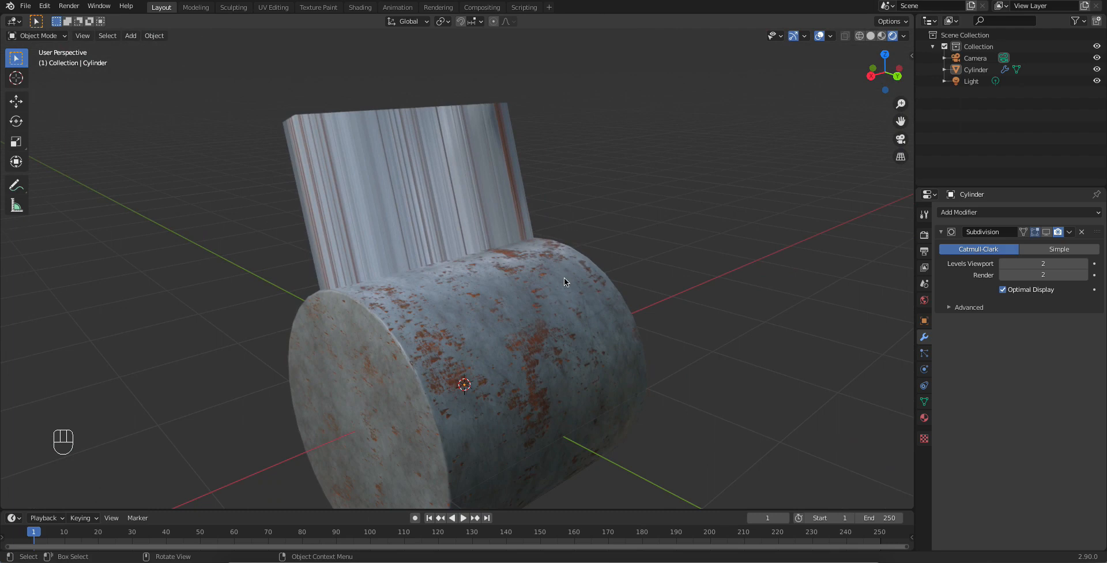
{"action": "middle_click_drag", "start_coordinate": [465, 303], "coordinate": [462, 239]}
{"action": "middle_click_drag", "start_coordinate": [462, 299], "coordinate": [501, 314]}
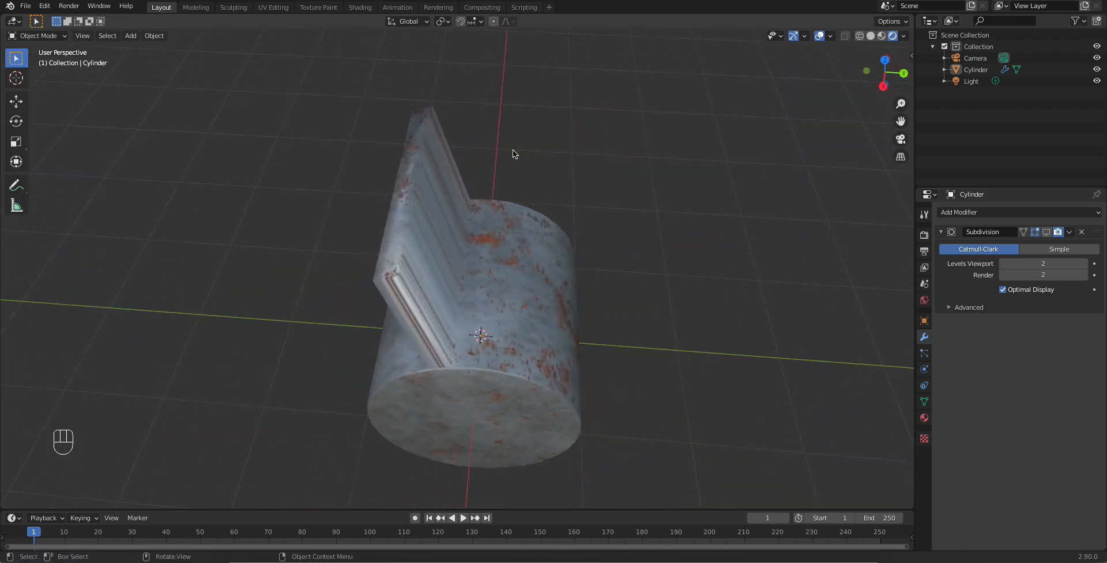
- Switch to the UV Editing workspace and display the Metal021_4K_Color.jpg image as the UV background
{"action": "left_click", "coordinate": [275, 8]}
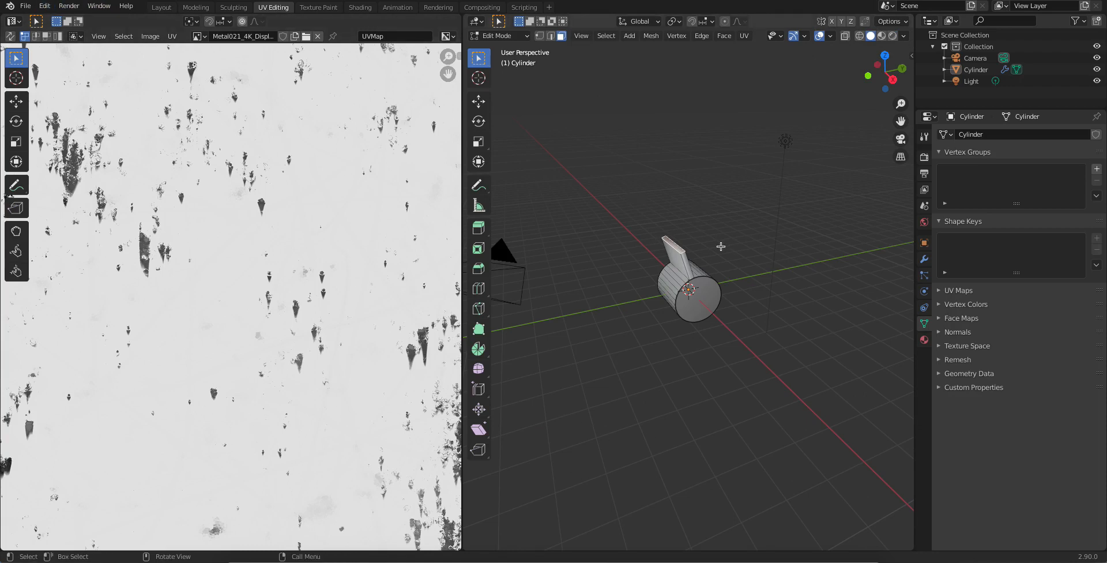
{"action": "scroll", "coordinate": [328, 272], "scroll_direction": "down", "scroll_amount": 9}
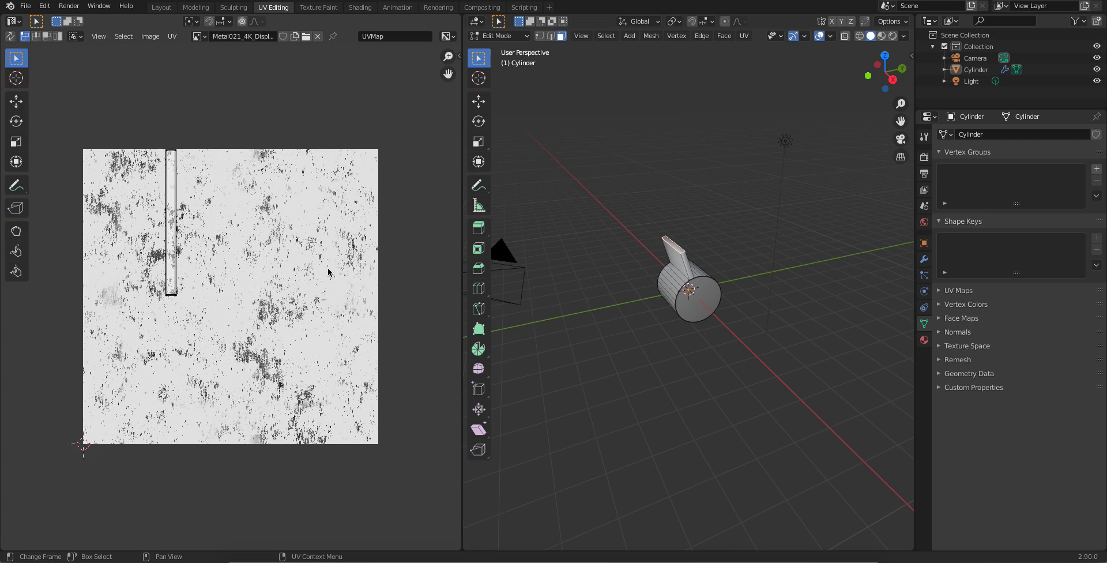
{"action": "left_click", "coordinate": [205, 38]}
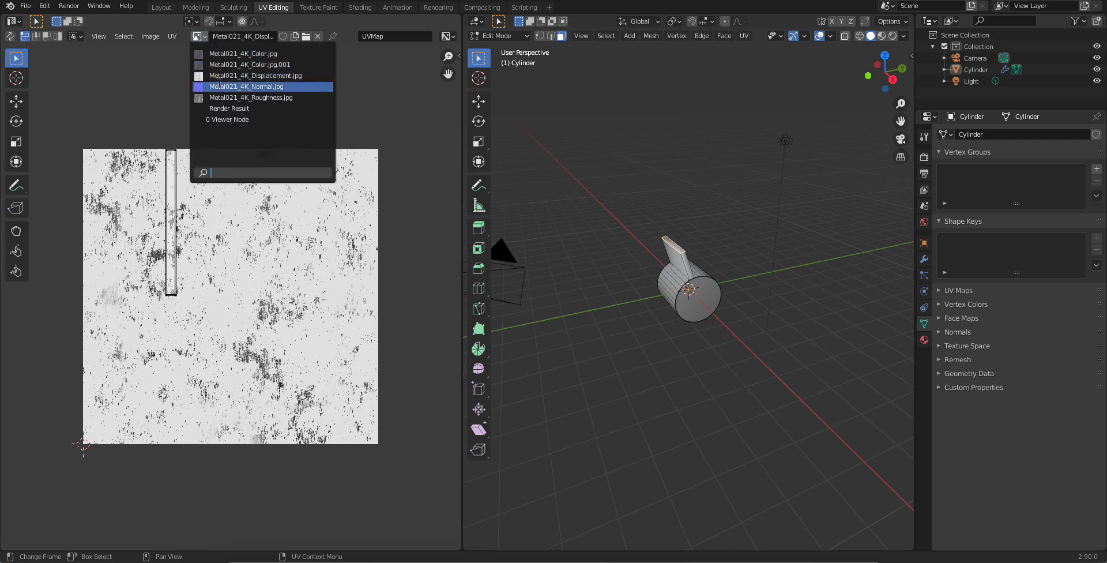
{"action": "left_click", "coordinate": [224, 98]}
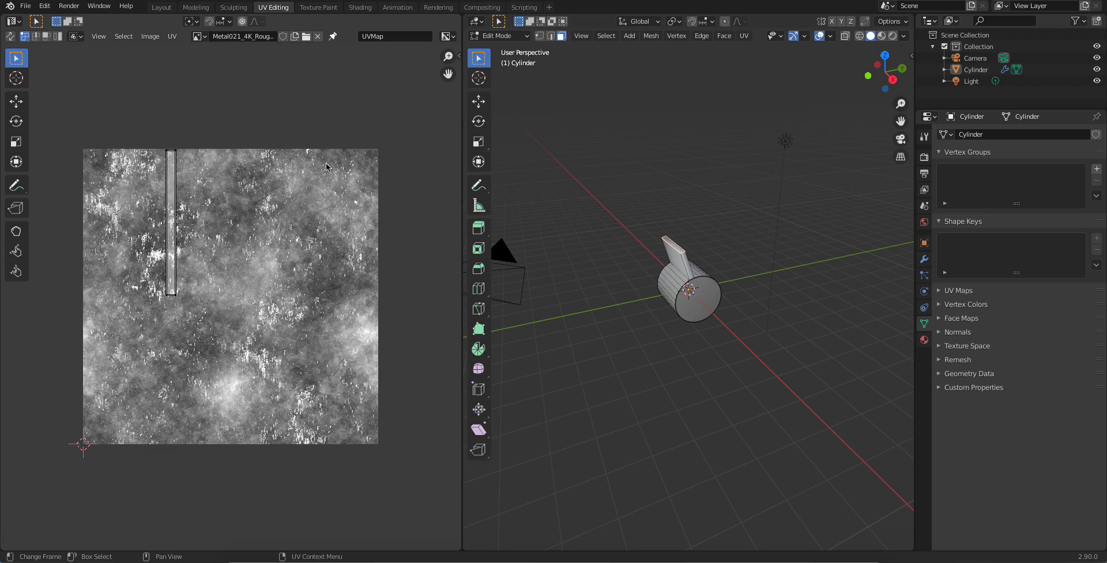
{"action": "left_click", "coordinate": [199, 37]}
{"action": "left_click", "coordinate": [209, 54]}
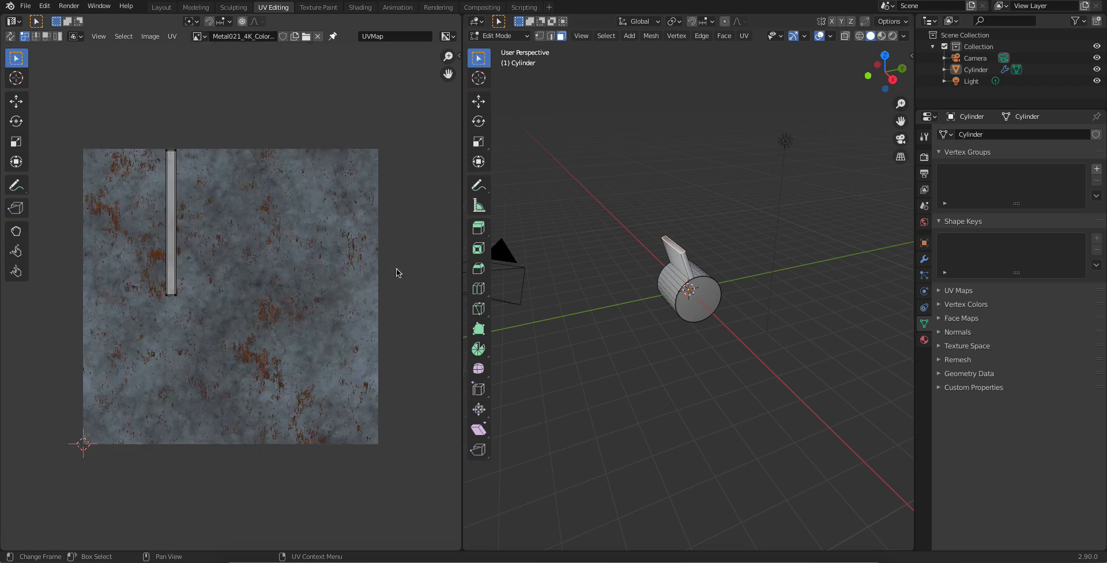
- Select all faces of the cylinder mesh and examine their UV layout over the color texture
{"action": "left_click", "coordinate": [657, 350]}
{"action": "middle_click_drag", "start_coordinate": [674, 332], "coordinate": [623, 351]}
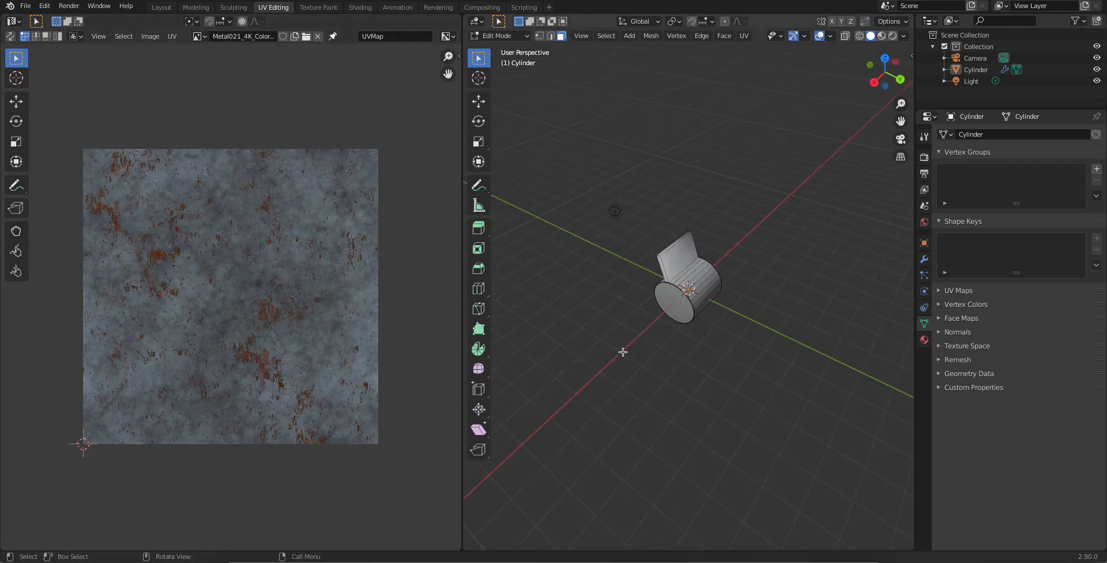
{"action": "scroll", "coordinate": [663, 346], "scroll_direction": "up", "scroll_amount": 3}
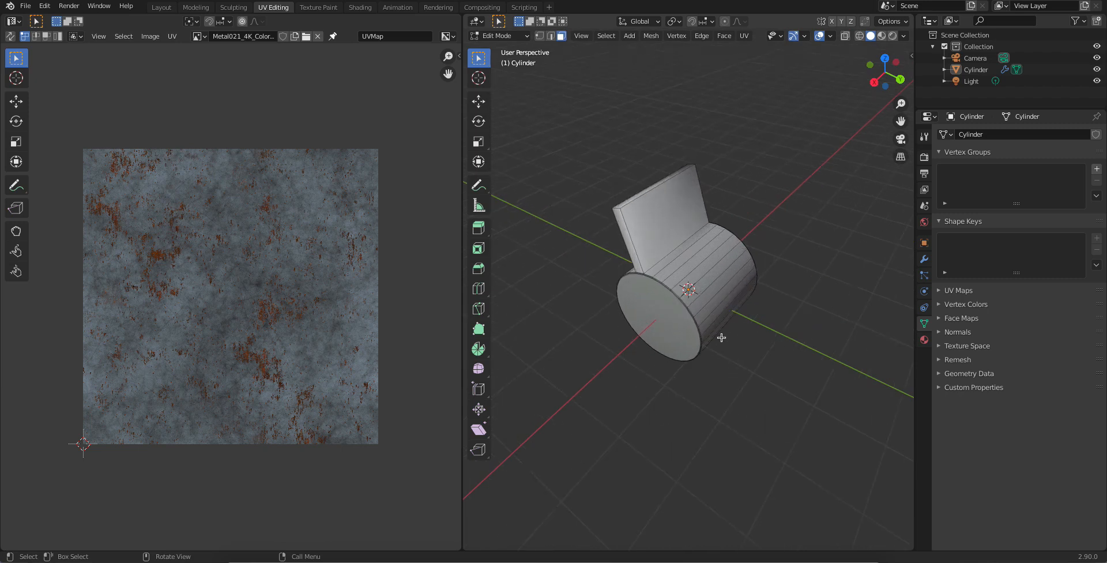
{"action": "key", "text": "a"}
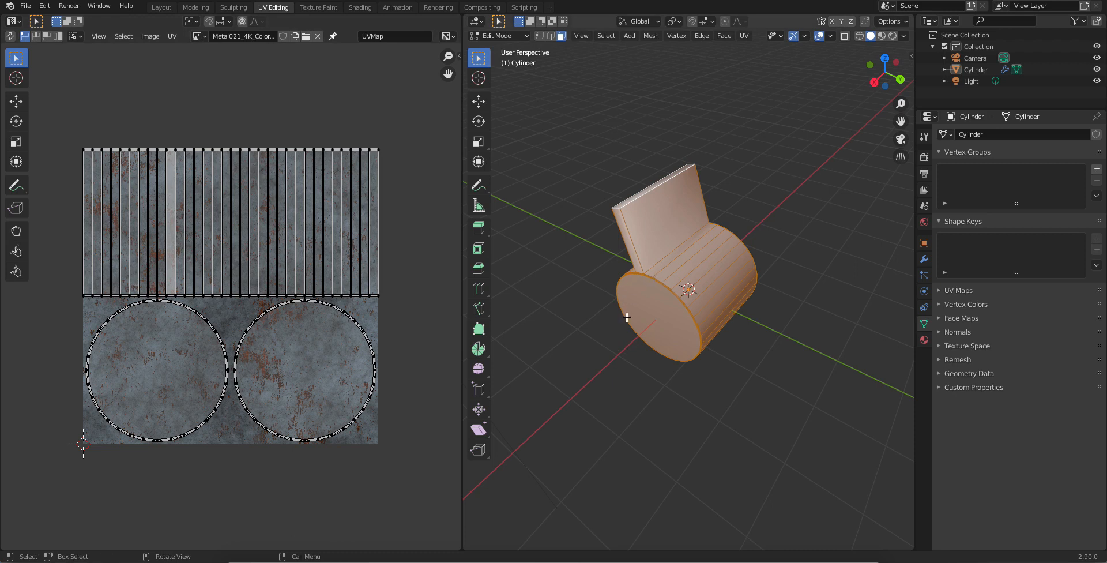
{"action": "middle_click_drag", "start_coordinate": [673, 293], "coordinate": [678, 264]}
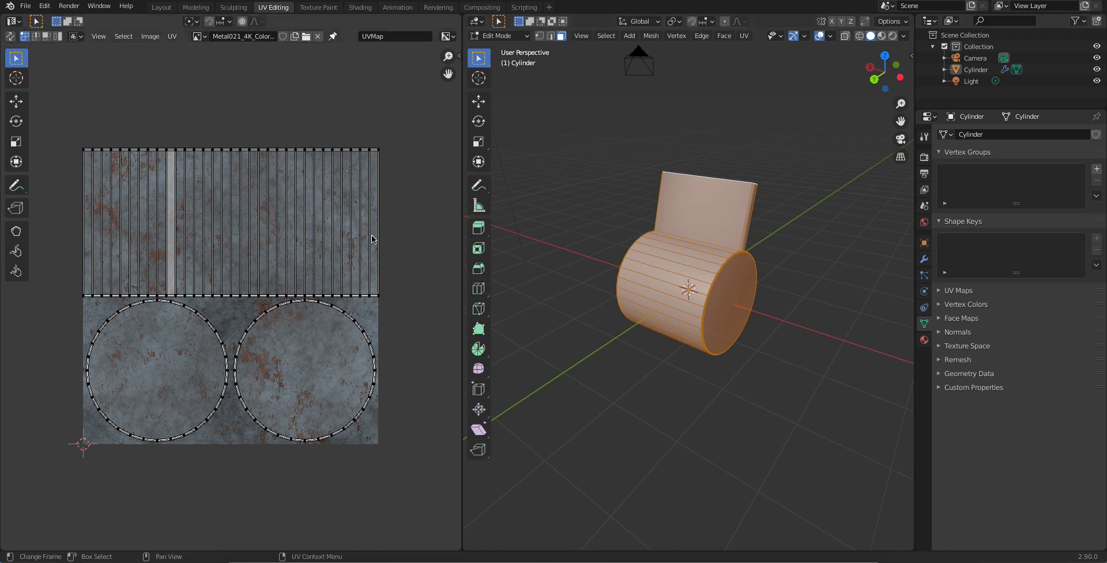
{"action": "middle_click_drag", "start_coordinate": [733, 334], "coordinate": [682, 375]}
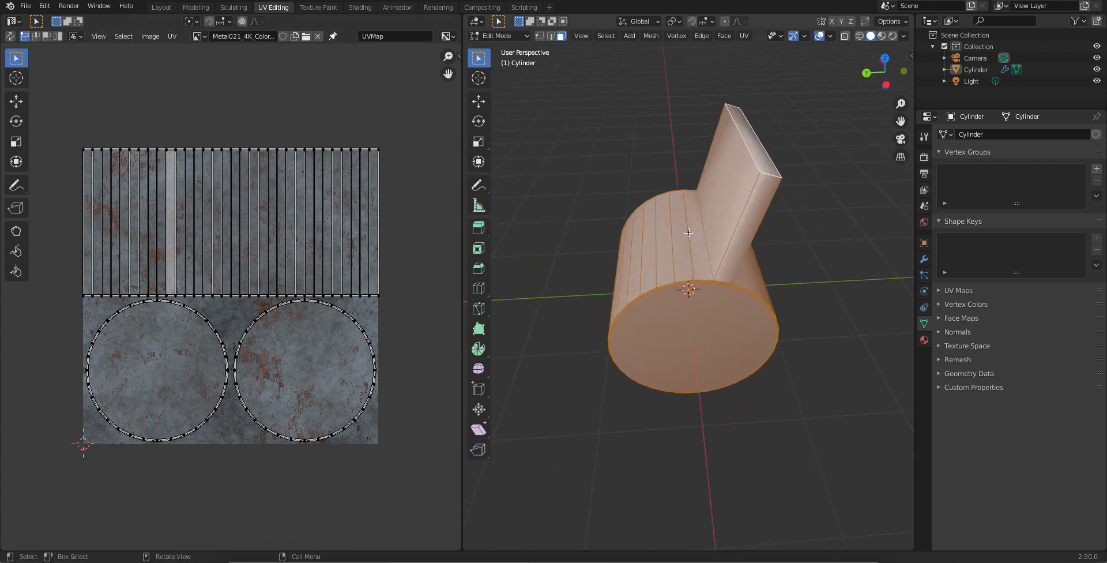
{"action": "middle_click_drag", "start_coordinate": [737, 307], "coordinate": [721, 185]}
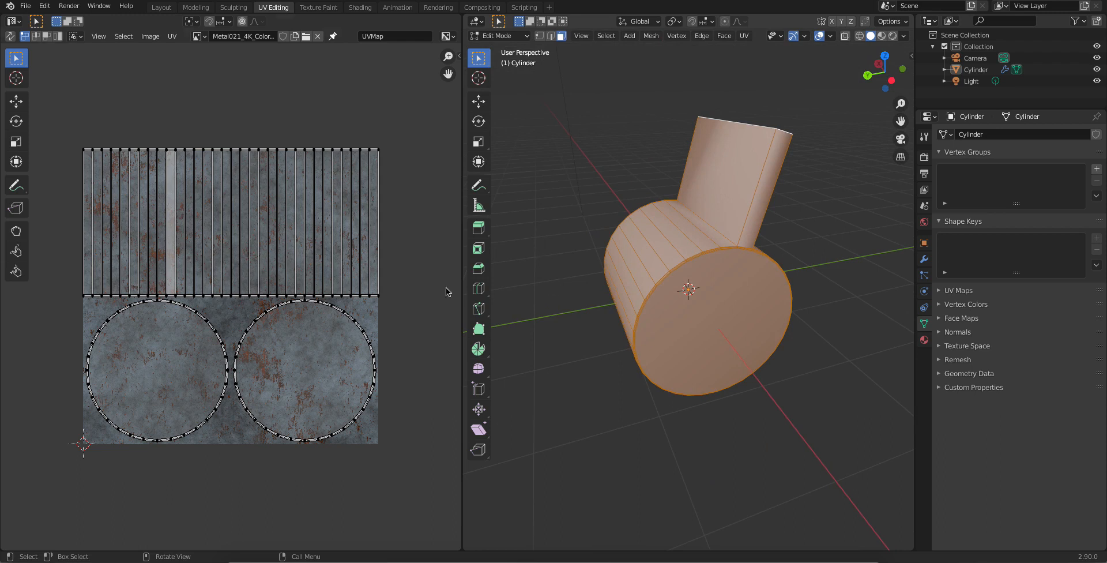
- Clear the selection and compare the UV islands of the fin's large side face and the cylinder's end cap
{"action": "key", "text": "alt+a"}
{"action": "left_click", "coordinate": [734, 183]}
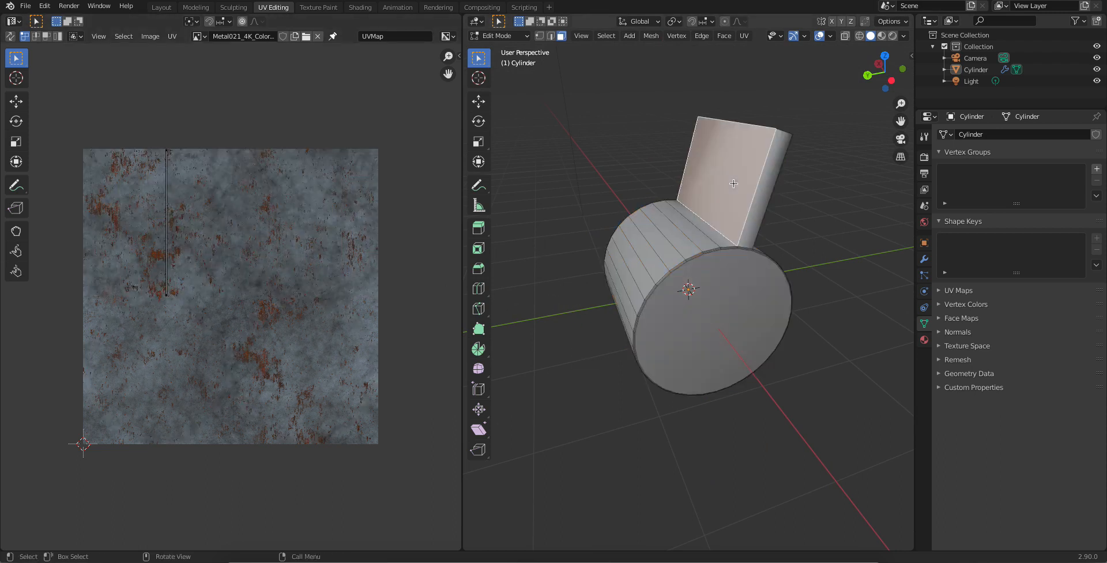
{"action": "left_click", "coordinate": [732, 261]}
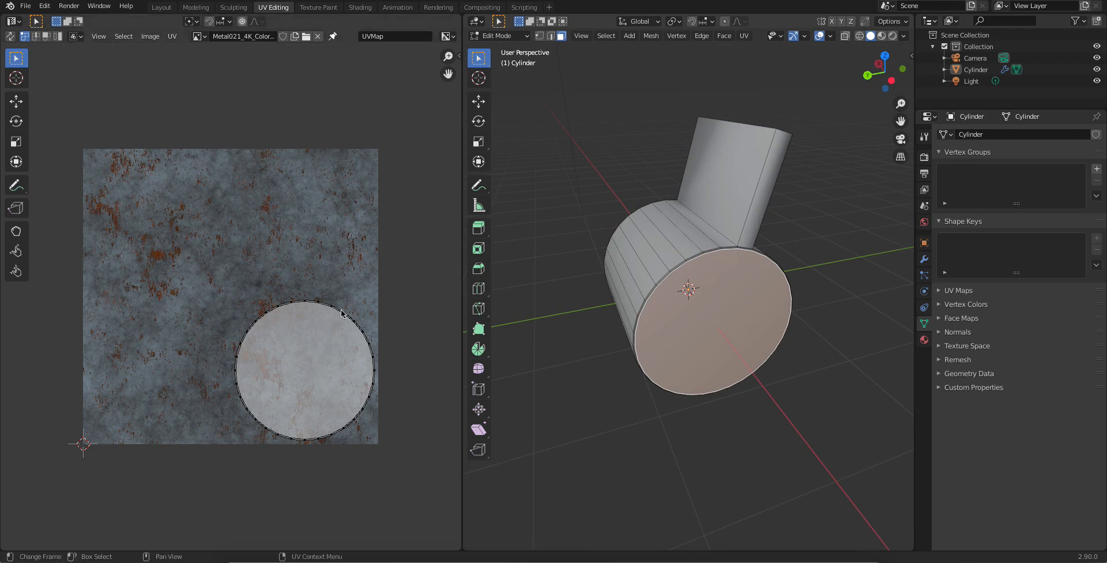
- Set the 3D viewport to rendered shading and select the end cap at the opposite end of the cylinder
{"action": "left_click", "coordinate": [893, 36]}
{"action": "middle_click_drag", "start_coordinate": [766, 282], "coordinate": [557, 254]}
{"action": "left_click", "coordinate": [667, 326]}
{"action": "middle_click_drag", "start_coordinate": [668, 327], "coordinate": [666, 341]}
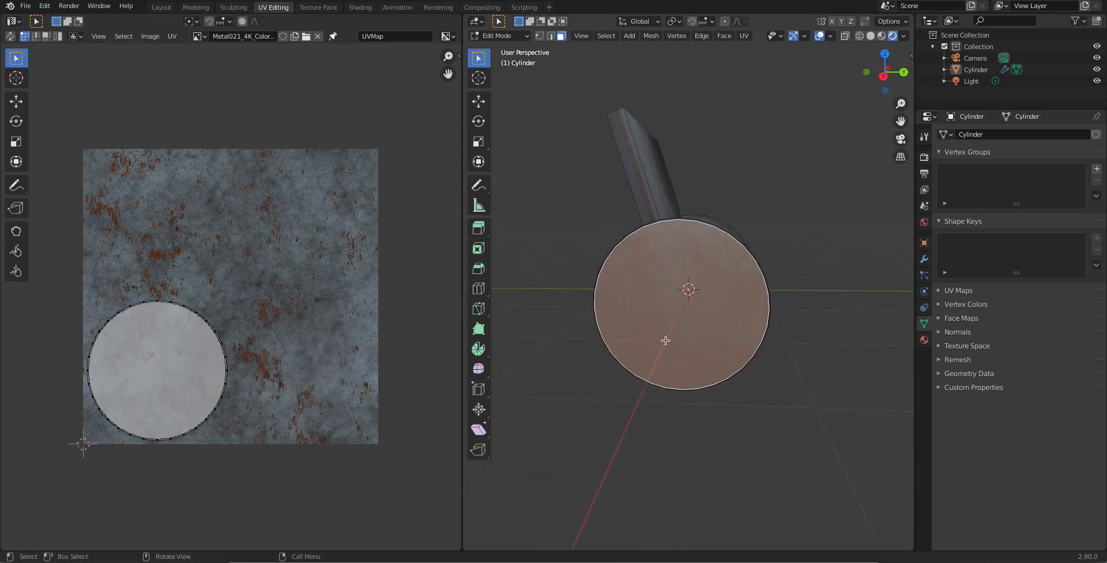
{"action": "scroll", "coordinate": [720, 370], "scroll_direction": "up", "scroll_amount": 2}
{"action": "middle_click_drag", "start_coordinate": [720, 368], "coordinate": [683, 343]}
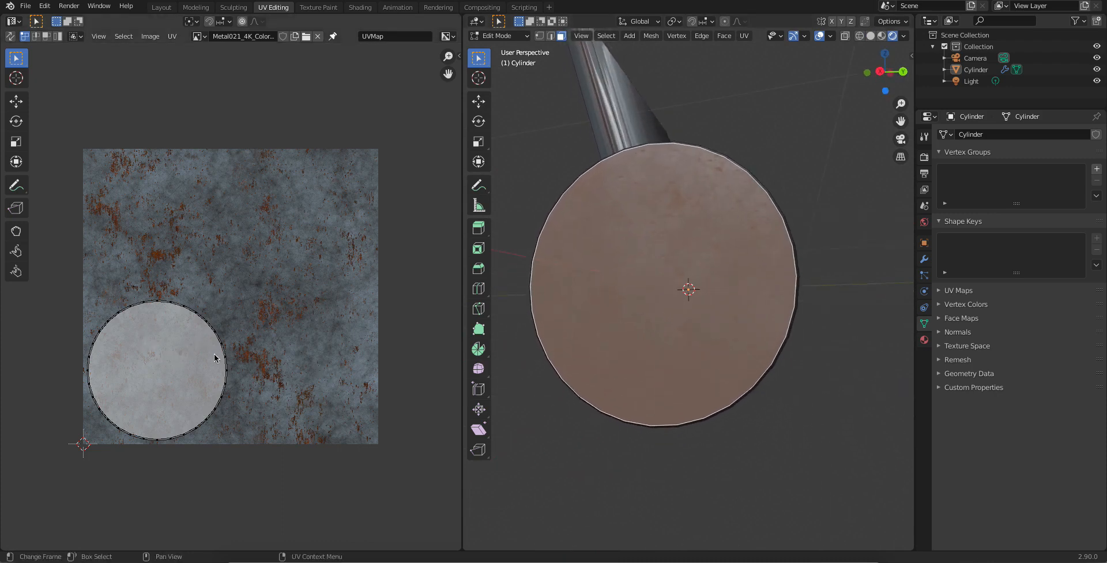
- Try moving the end cap's whole UV island to another area of the rust texture
{"action": "left_click_drag", "start_coordinate": [250, 471], "coordinate": [60, 269]}
{"action": "key", "text": "g"}
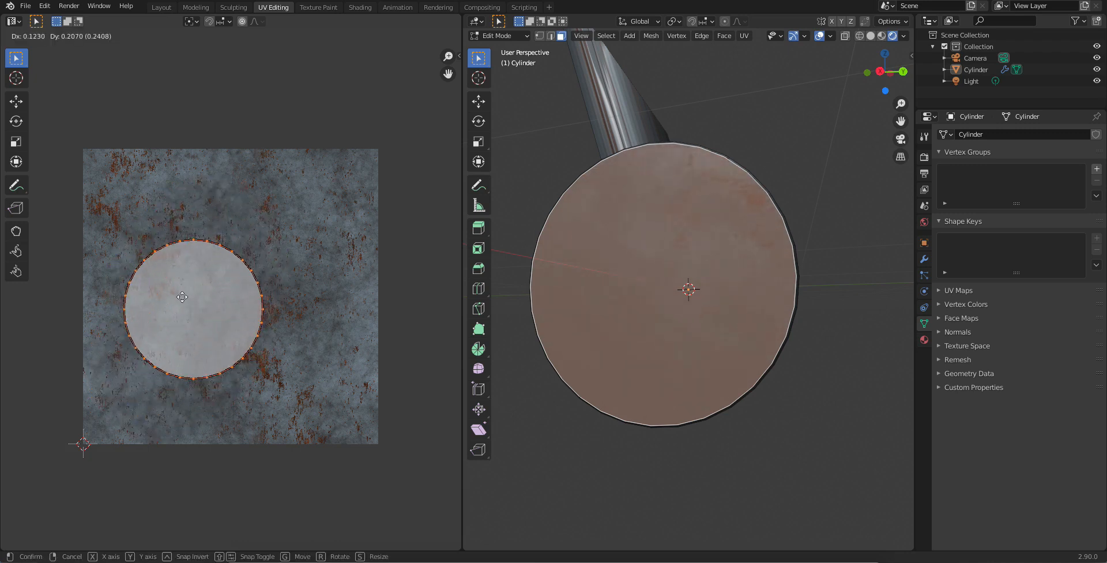
{"action": "left_click", "coordinate": [204, 331]}
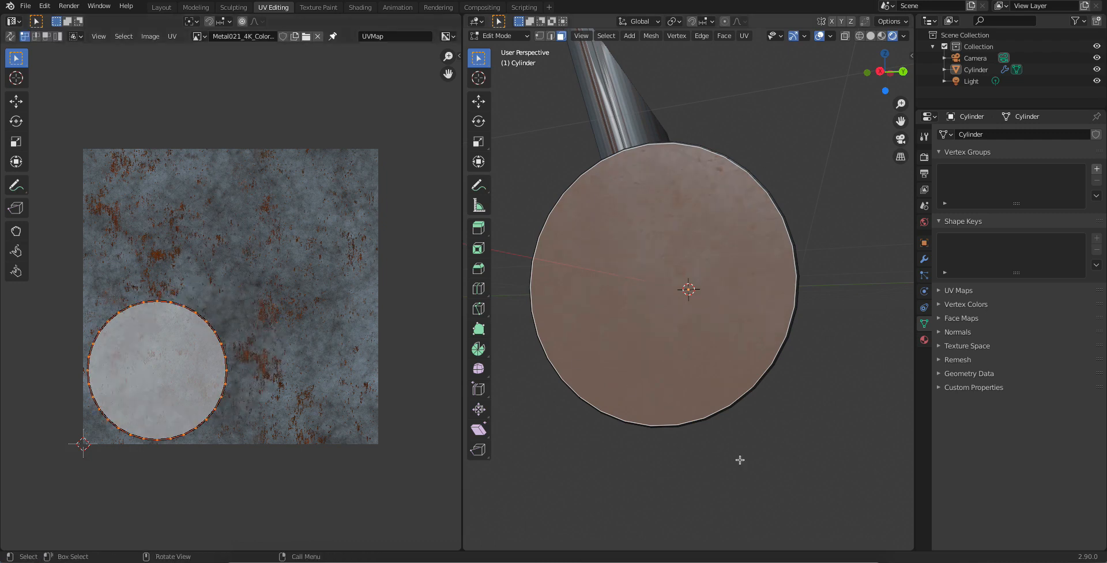
- Select the fin's large side face, examine its UV mapping against the texture, and clear the selection
{"action": "left_click", "coordinate": [790, 475]}
{"action": "middle_click_drag", "start_coordinate": [786, 267], "coordinate": [748, 323]}
{"action": "left_click", "coordinate": [656, 143]}
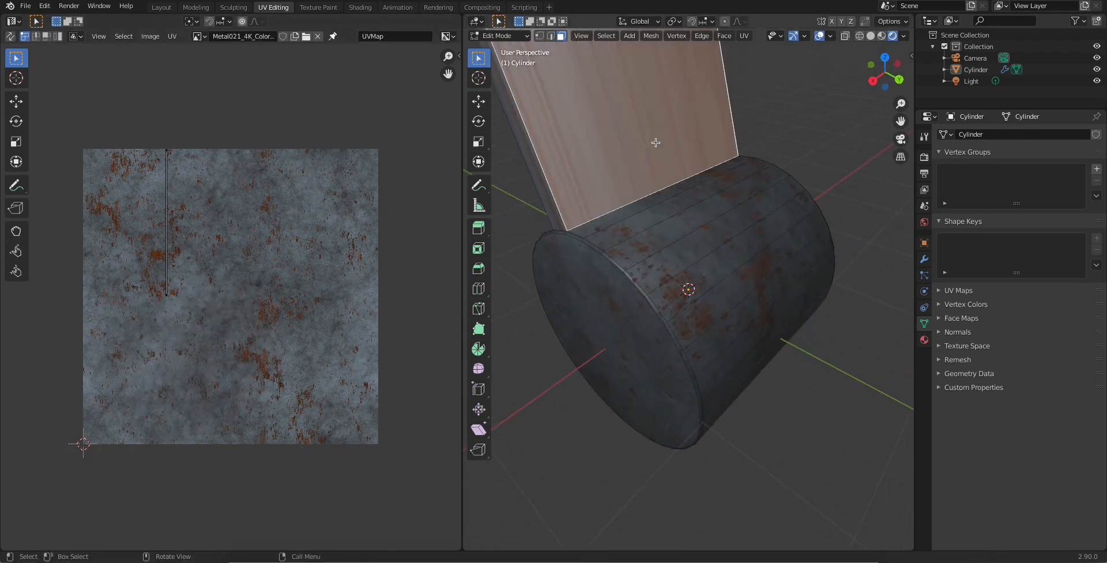
{"action": "middle_click_drag", "start_coordinate": [656, 143], "coordinate": [694, 257]}
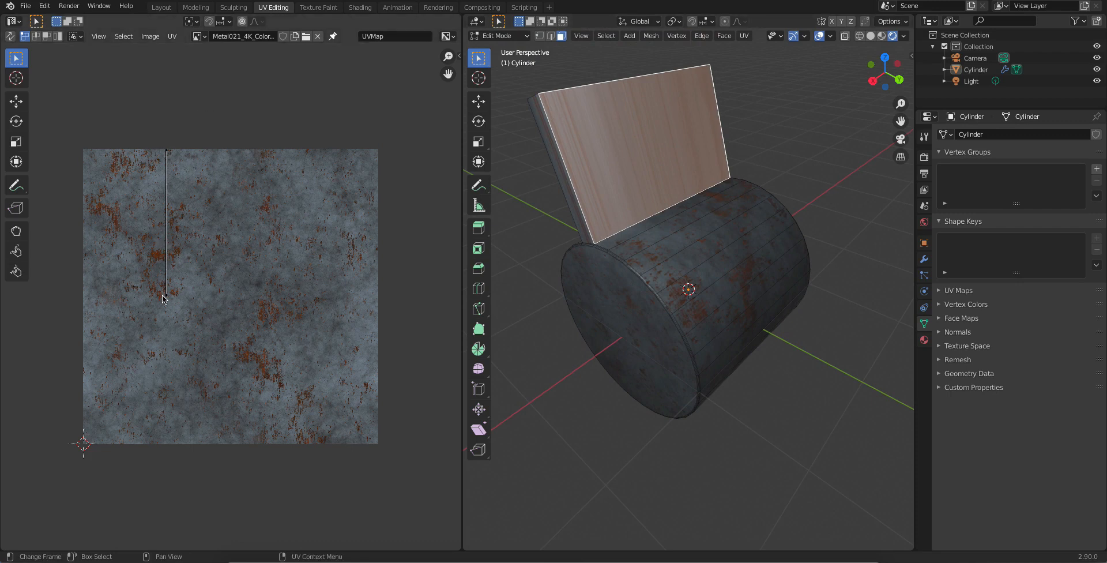
{"action": "middle_click_drag", "start_coordinate": [571, 259], "coordinate": [750, 326]}
{"action": "key", "text": "alt+a"}
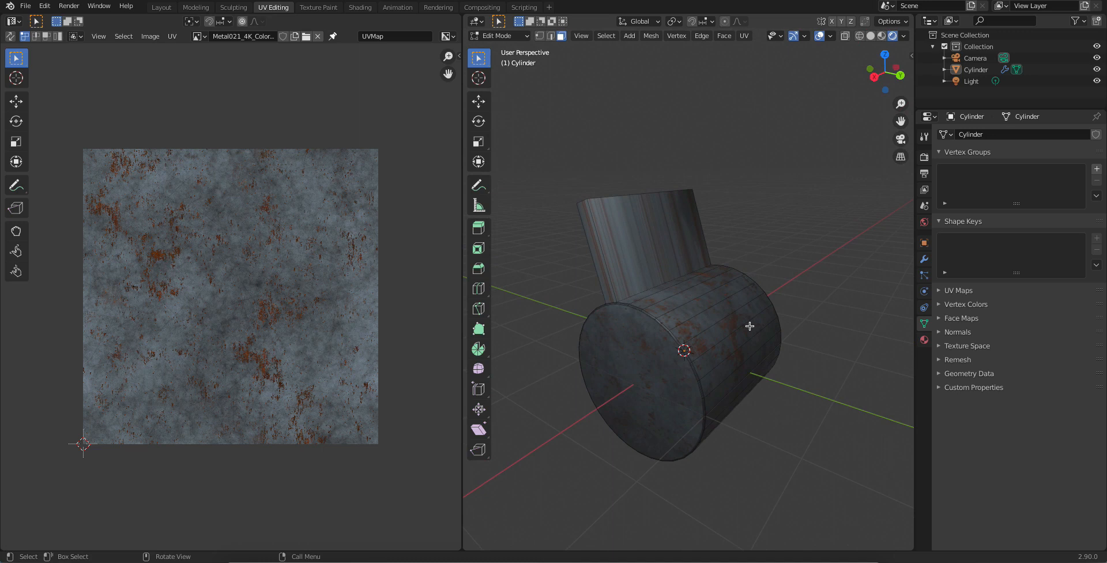
- Return to Object Mode and add a cube mesh to the scene
{"action": "middle_click_drag", "start_coordinate": [749, 326], "coordinate": [654, 346]}
{"action": "key", "text": "Tab"}
{"action": "key", "text": "shift+a"}
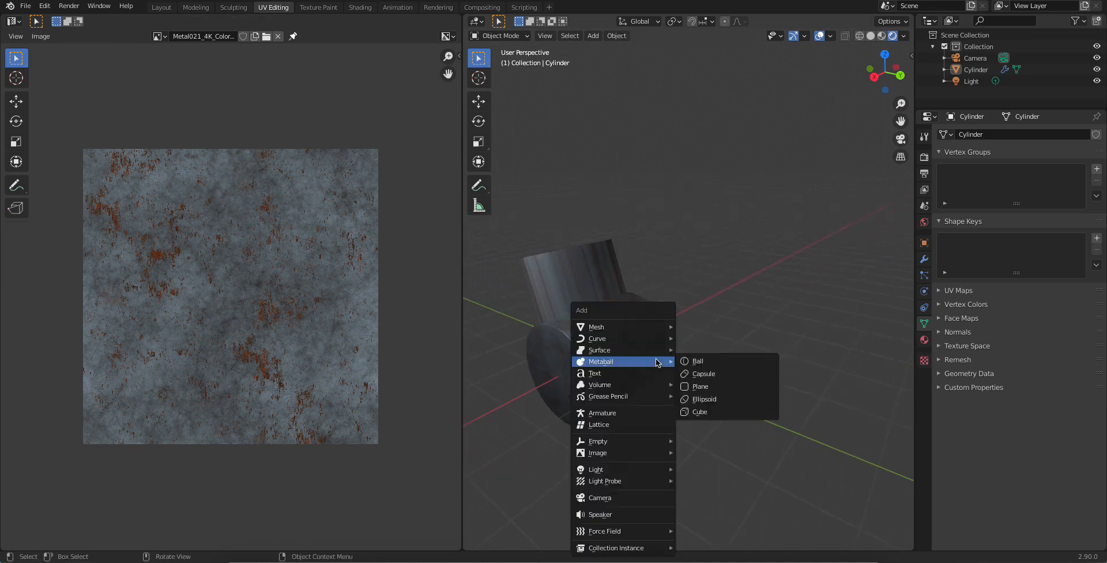
{"action": "mouse_move", "coordinate": [629, 327]}
{"action": "left_click", "coordinate": [700, 338]}
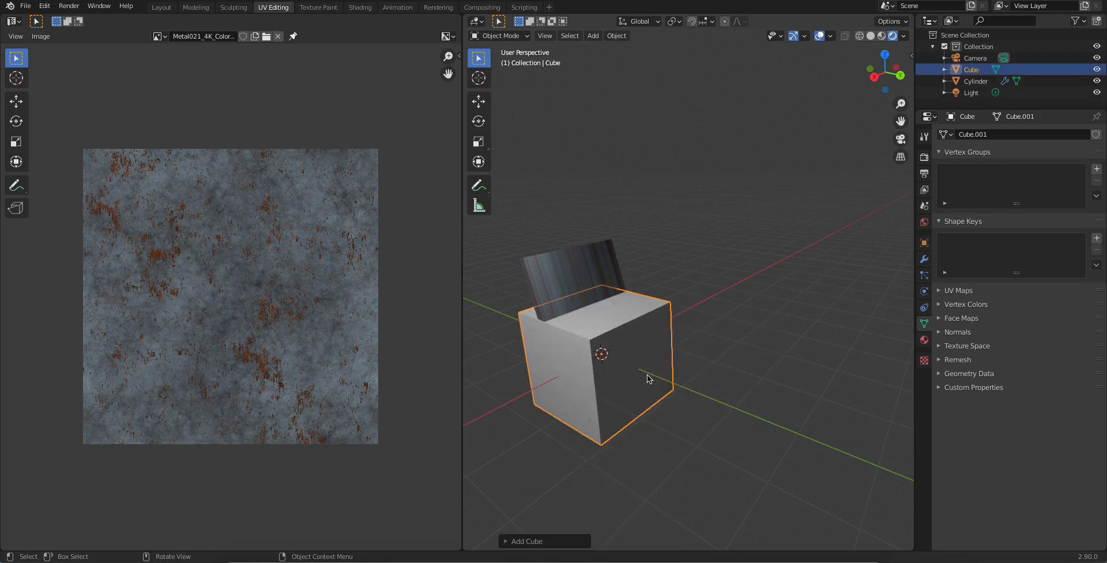
- Move the new cube clear of the cylinder so that it stands beside it
{"action": "key", "text": "g"}
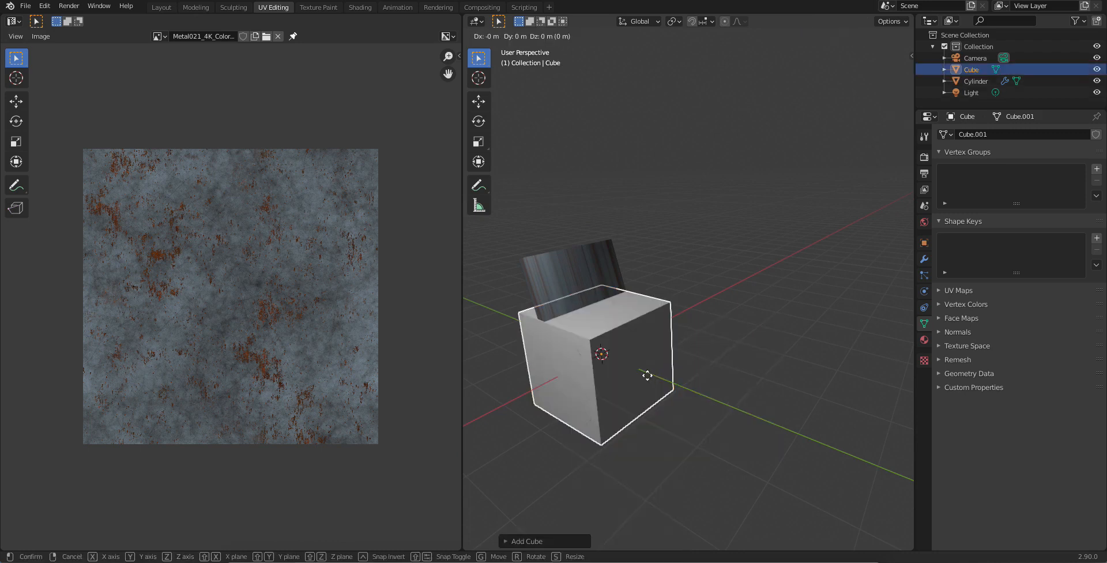
{"action": "left_click", "coordinate": [784, 411]}
{"action": "middle_click_drag", "start_coordinate": [800, 420], "coordinate": [725, 315]}
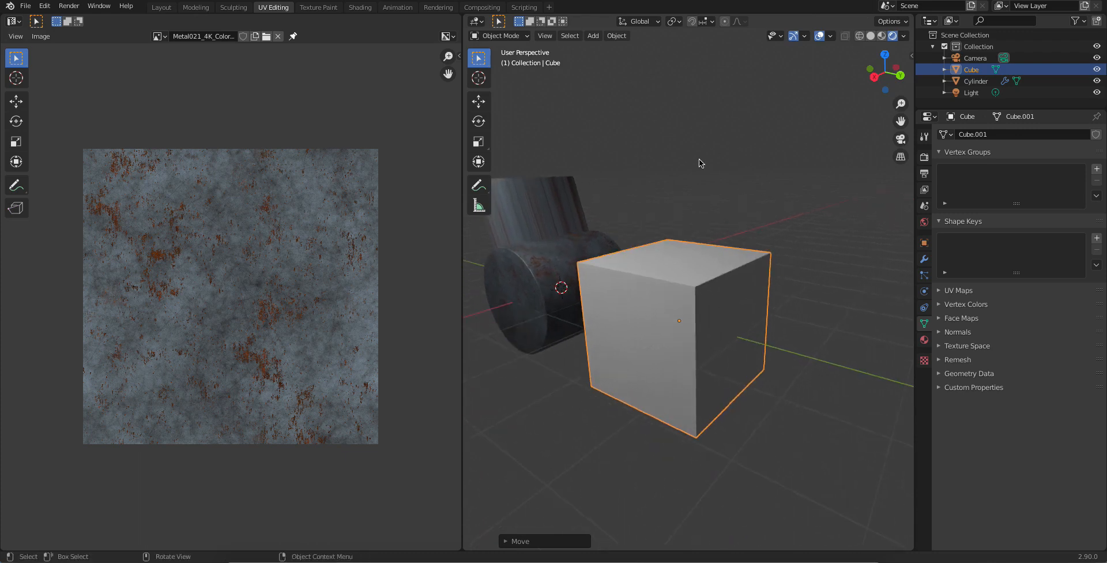
- Enter Edit Mode on the cube and examine its default UV layout over the rust texture
{"action": "key", "text": "Tab"}
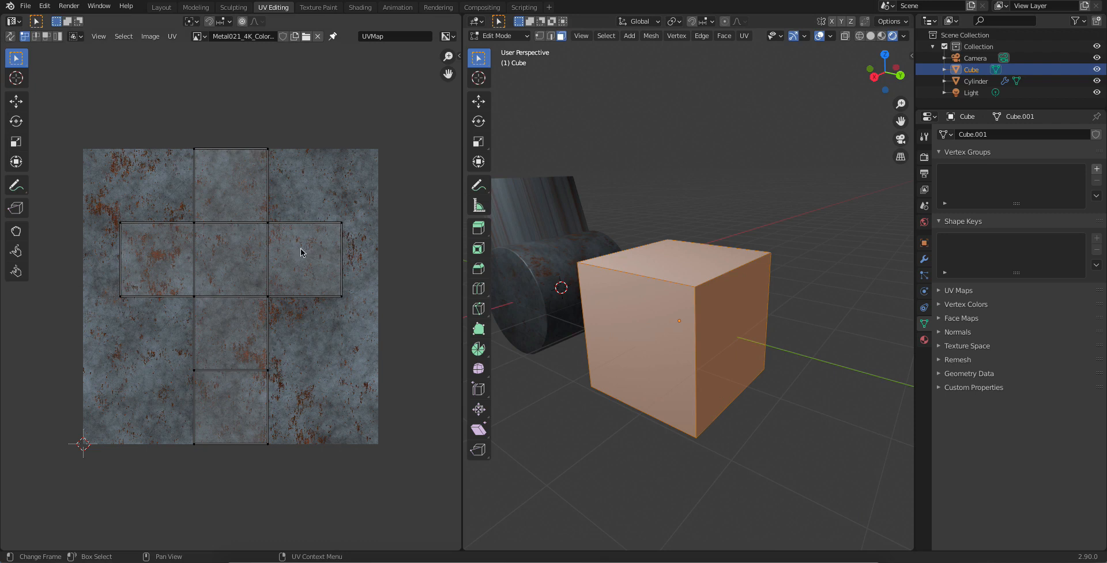
{"action": "middle_click_drag", "start_coordinate": [753, 337], "coordinate": [692, 231]}
{"action": "middle_click_drag", "start_coordinate": [692, 231], "coordinate": [550, 233], "text": "shift"}
{"action": "mouse_move", "coordinate": [577, 324]}
{"action": "middle_mouse_down"}
{"action": "mouse_move", "coordinate": [664, 332]}
{"action": "mouse_move", "coordinate": [597, 328]}
{"action": "middle_mouse_up"}
{"action": "scroll", "coordinate": [641, 337], "scroll_direction": "down", "scroll_amount": 2}
{"action": "middle_click_drag", "start_coordinate": [706, 333], "coordinate": [691, 335]}
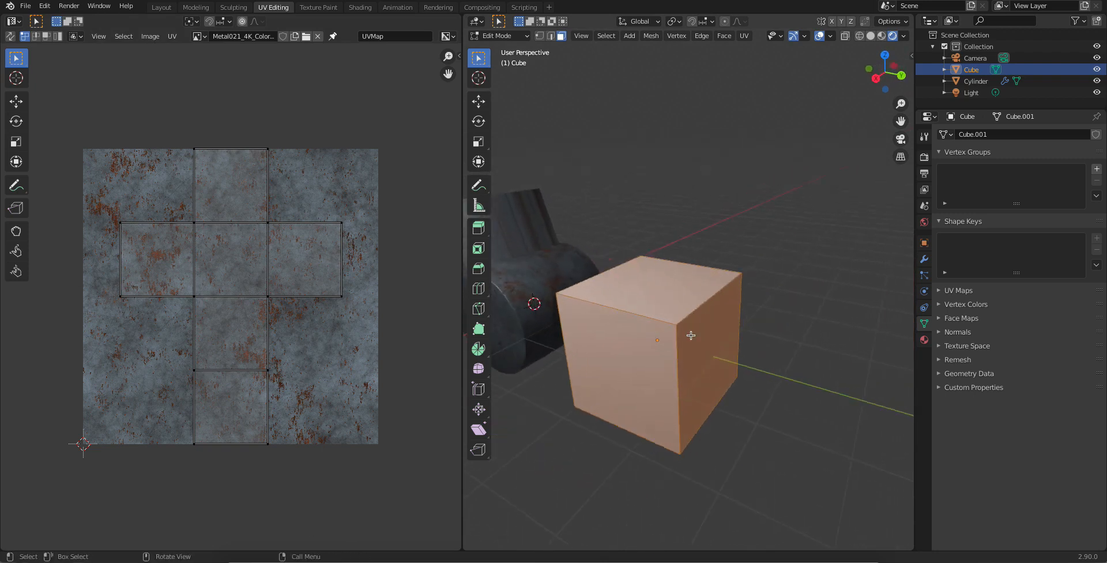
- Apply the standard Unwrap to all faces of the cube
{"action": "key", "text": "Tab"}
{"action": "key", "text": "Tab"}
{"action": "key", "text": "u"}
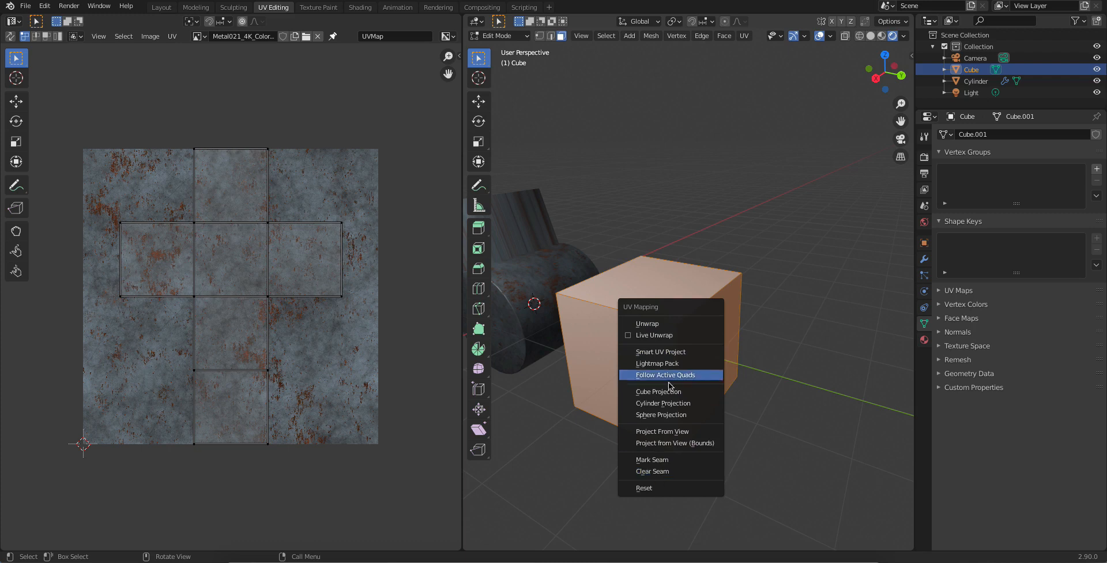
{"action": "left_click", "coordinate": [659, 323]}
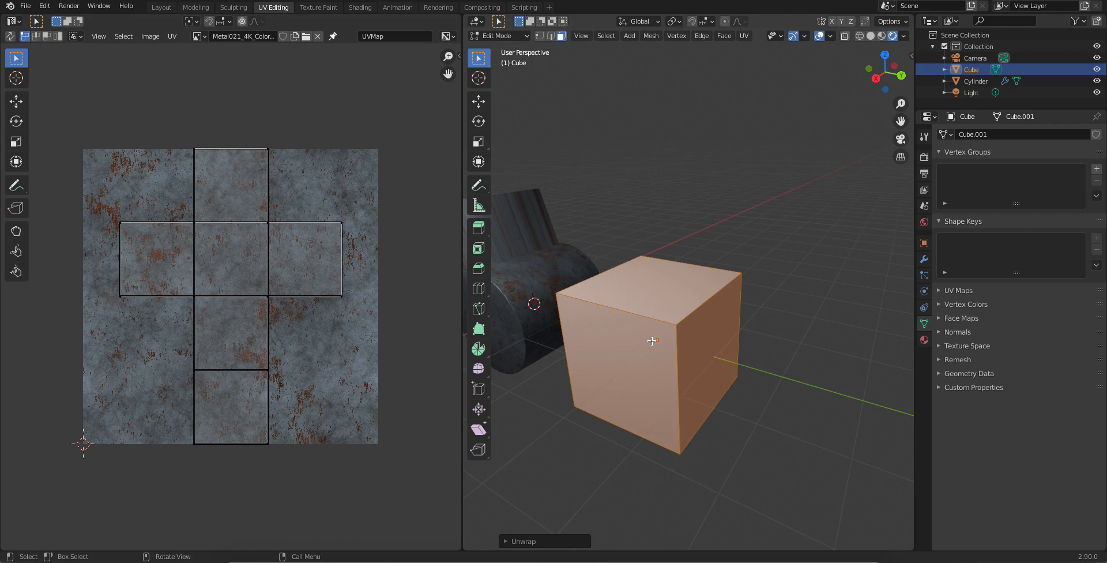
{"action": "key", "text": "Tab"}
{"action": "key", "text": "Tab"}
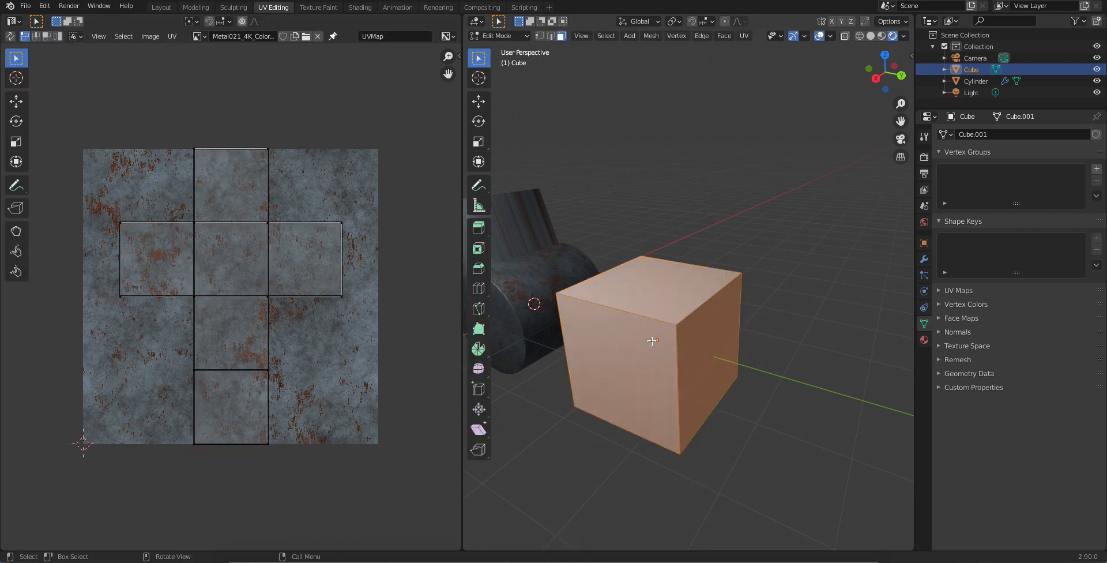
- Try Cylinder Projection as the UV mapping for all faces of the cube
{"action": "key", "text": "u"}
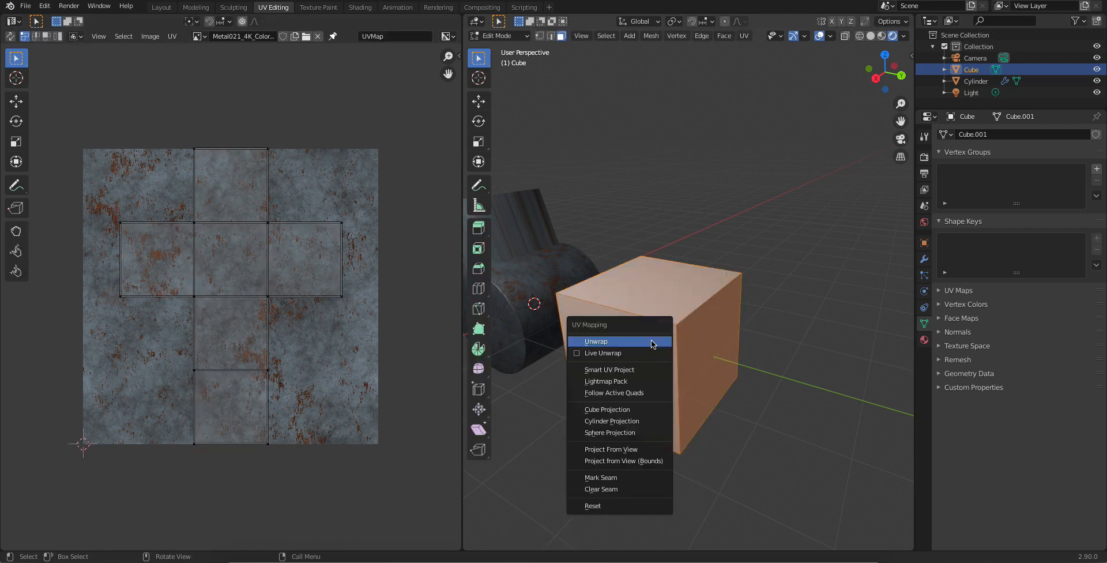
{"action": "left_click", "coordinate": [613, 421]}
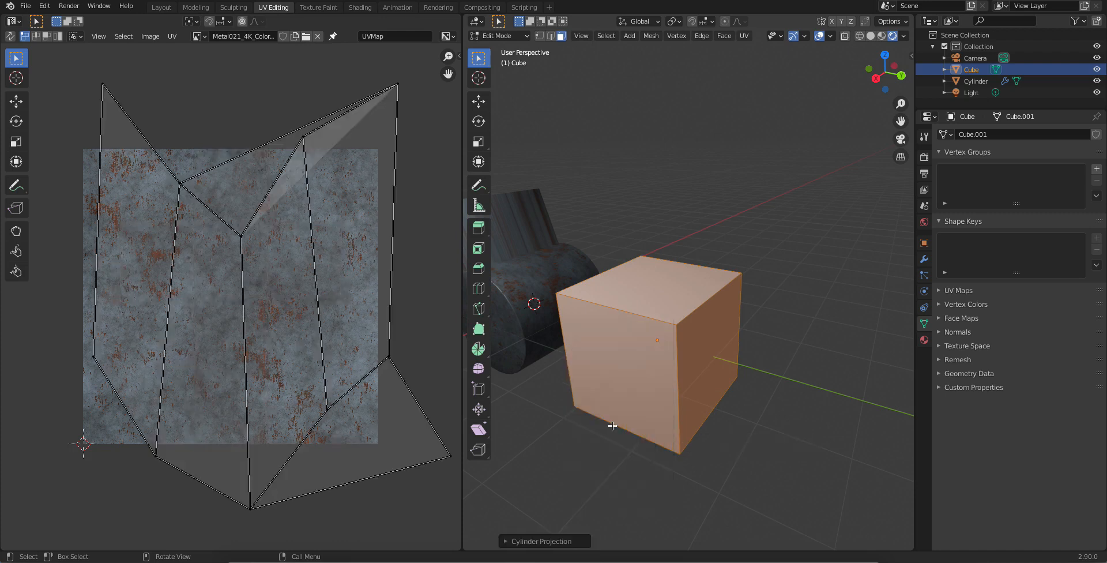
{"action": "key", "text": "ctrl+z"}
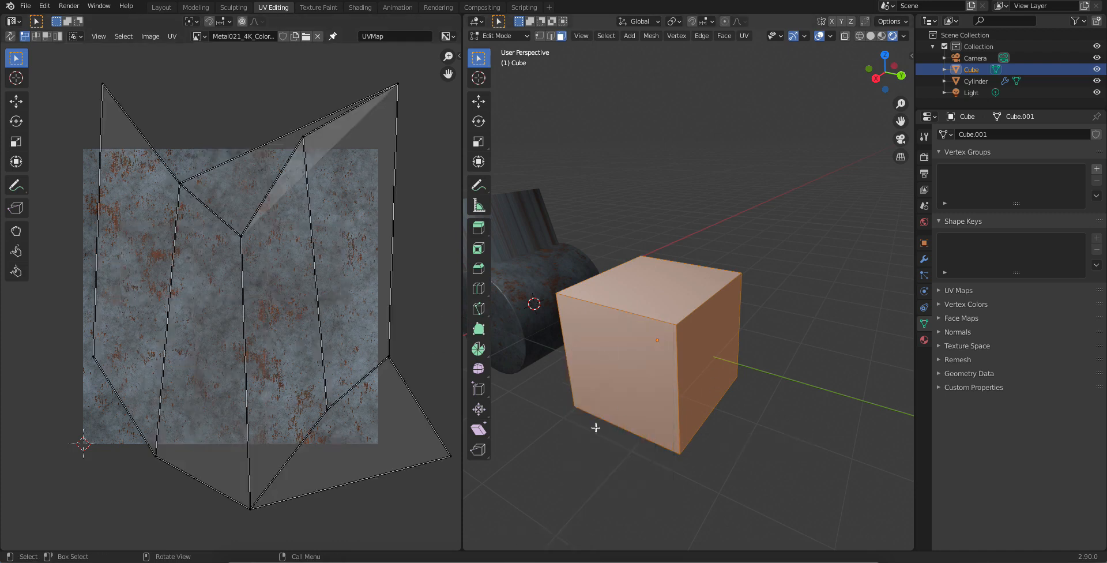
- Give the cube a new material and load all the Metal021_4K maps into it with Principled Texture Setup
{"action": "left_click", "coordinate": [925, 339]}
{"action": "left_click", "coordinate": [1013, 185]}
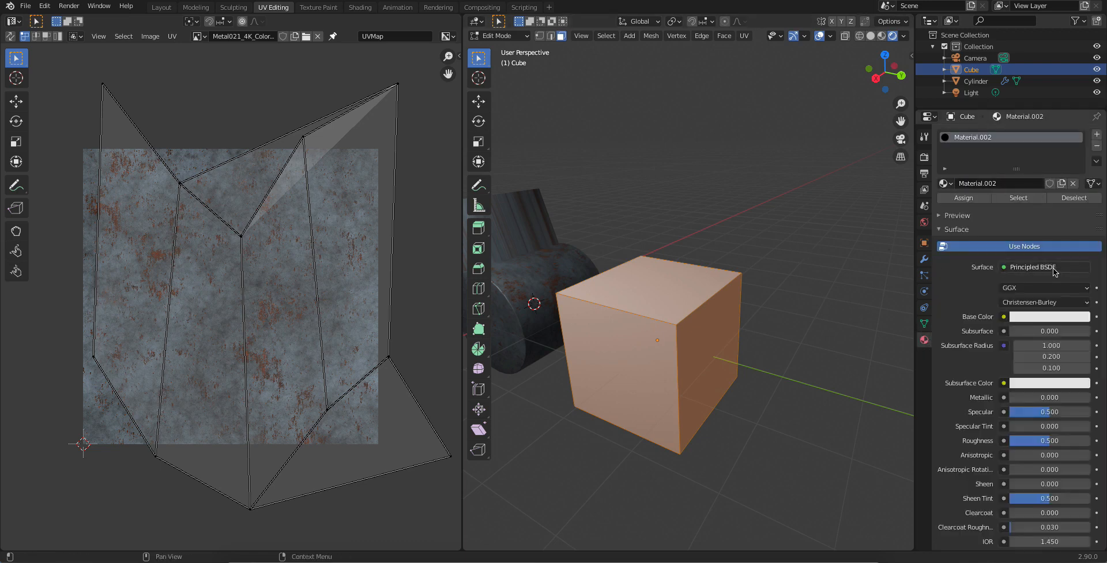
{"action": "left_click", "coordinate": [360, 7]}
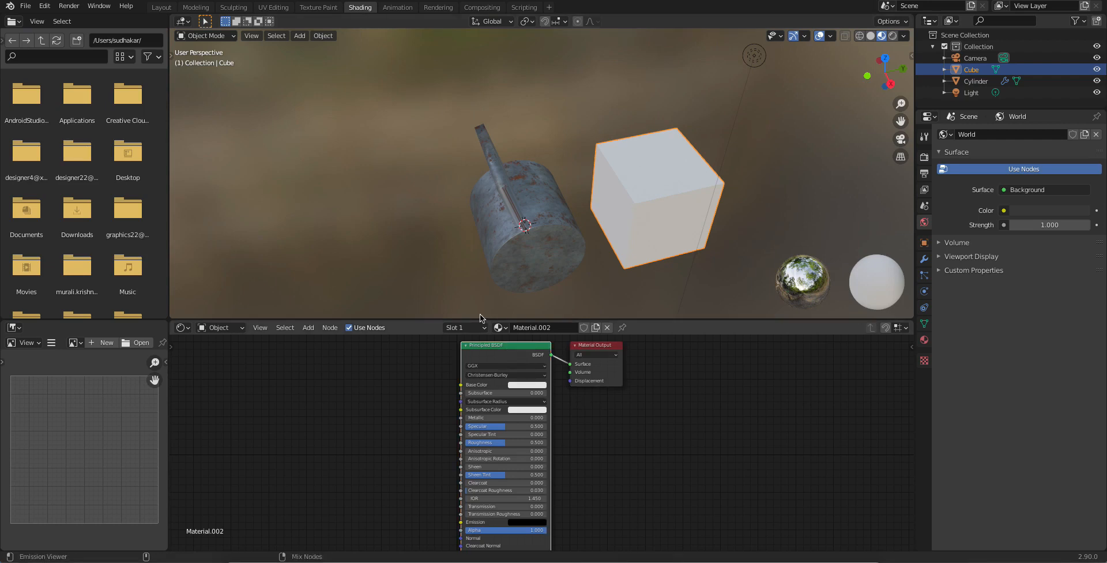
{"action": "key", "text": "ctrl+shift+t"}
{"action": "key", "text": "a"}
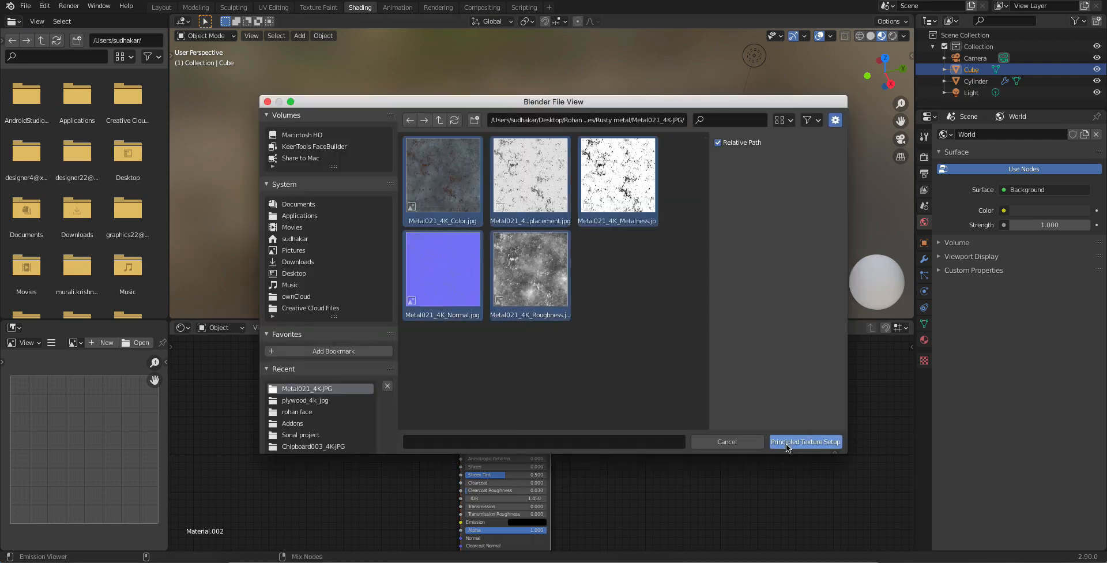
{"action": "key", "text": "Escape"}
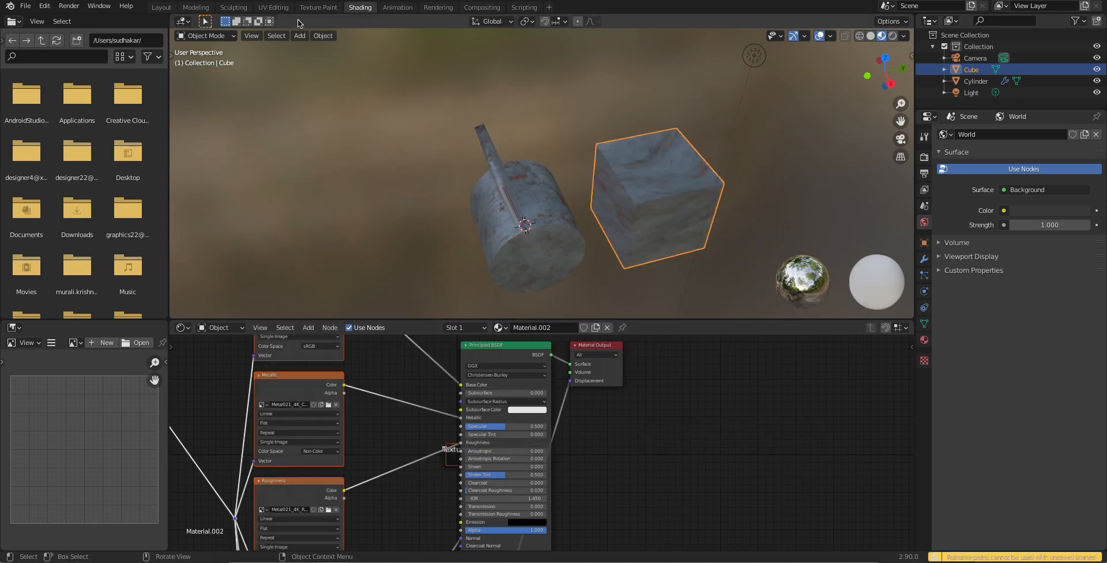
- Return to the UV Editing workspace and examine how the cylinder-projected rust texture lies on the cube's faces
{"action": "left_click", "coordinate": [281, 8]}
{"action": "mouse_move", "coordinate": [731, 389]}
{"action": "middle_mouse_down"}
{"action": "mouse_move", "coordinate": [709, 371]}
{"action": "mouse_move", "coordinate": [721, 379]}
{"action": "middle_mouse_up"}
{"action": "key", "text": "Tab"}
{"action": "scroll", "coordinate": [692, 378], "scroll_direction": "up", "scroll_amount": 5}
{"action": "scroll", "coordinate": [763, 358], "scroll_direction": "down", "scroll_amount": 4}
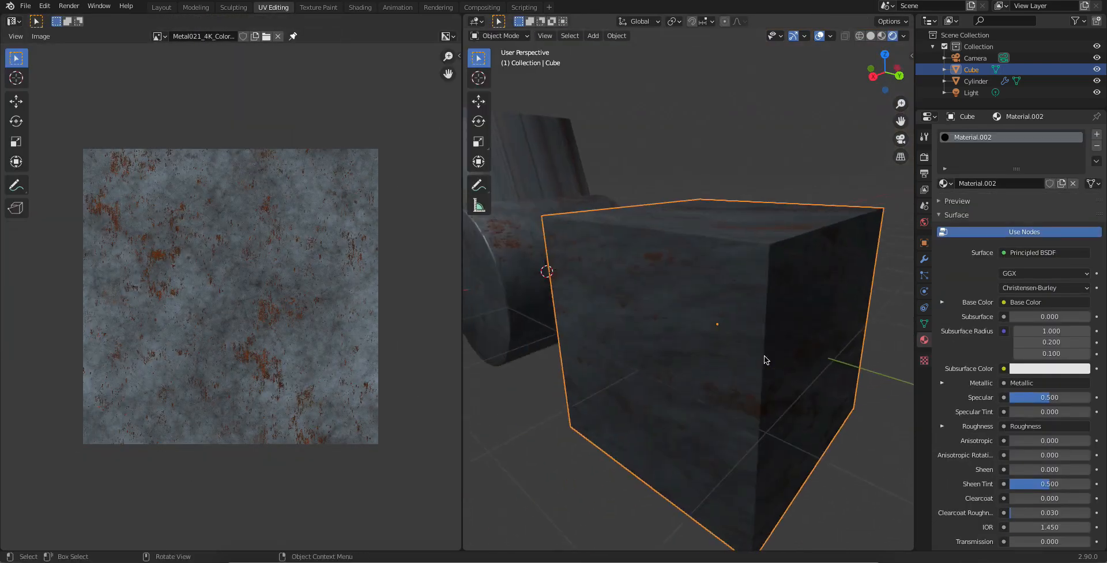
{"action": "key", "text": "Tab"}
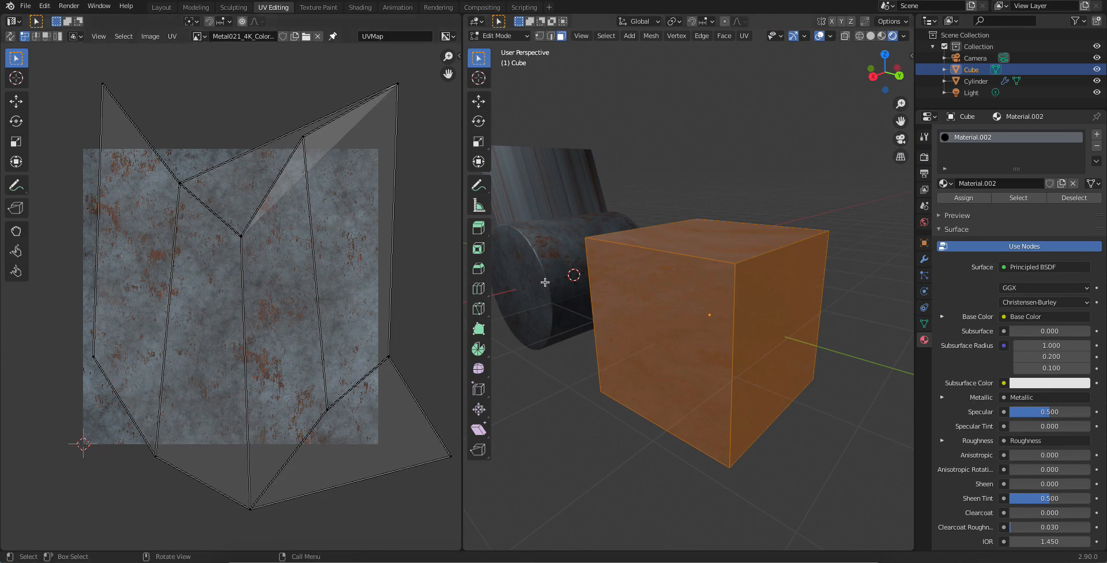
{"action": "key", "text": "Tab"}
{"action": "middle_click_drag", "start_coordinate": [690, 317], "coordinate": [699, 396]}
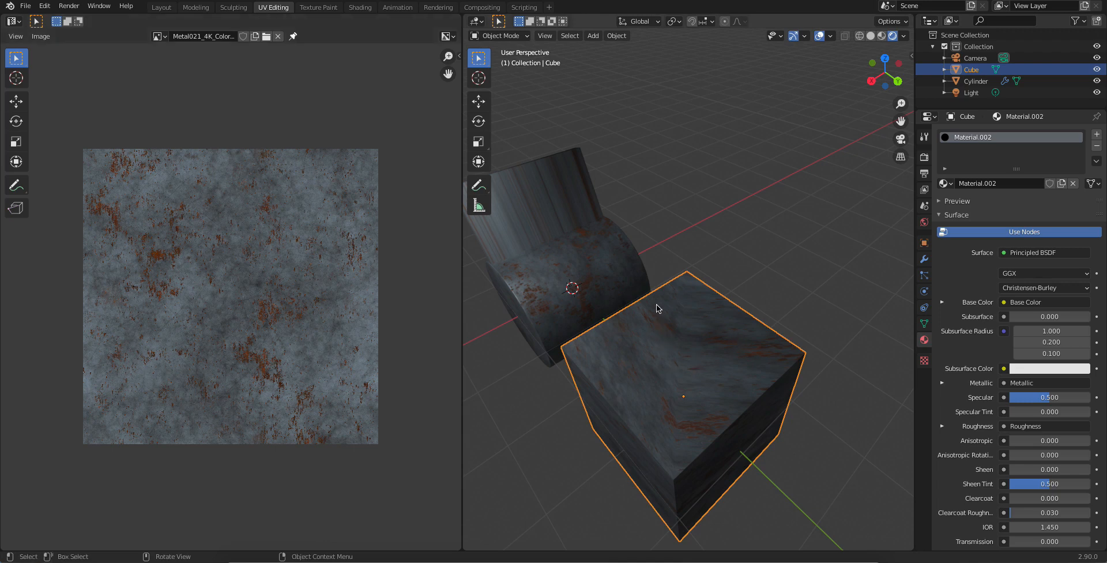
{"action": "middle_click_drag", "start_coordinate": [732, 388], "coordinate": [743, 354]}
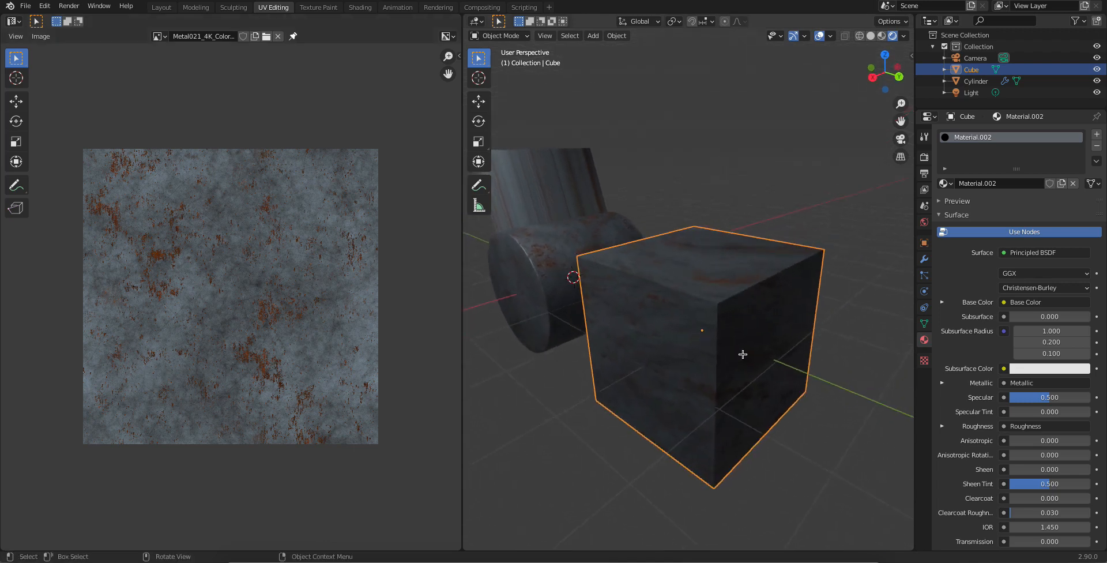
- Remap all faces of the cube in Edit Mode with Cube Projection
{"action": "key", "text": "Tab"}
{"action": "key", "text": "u"}
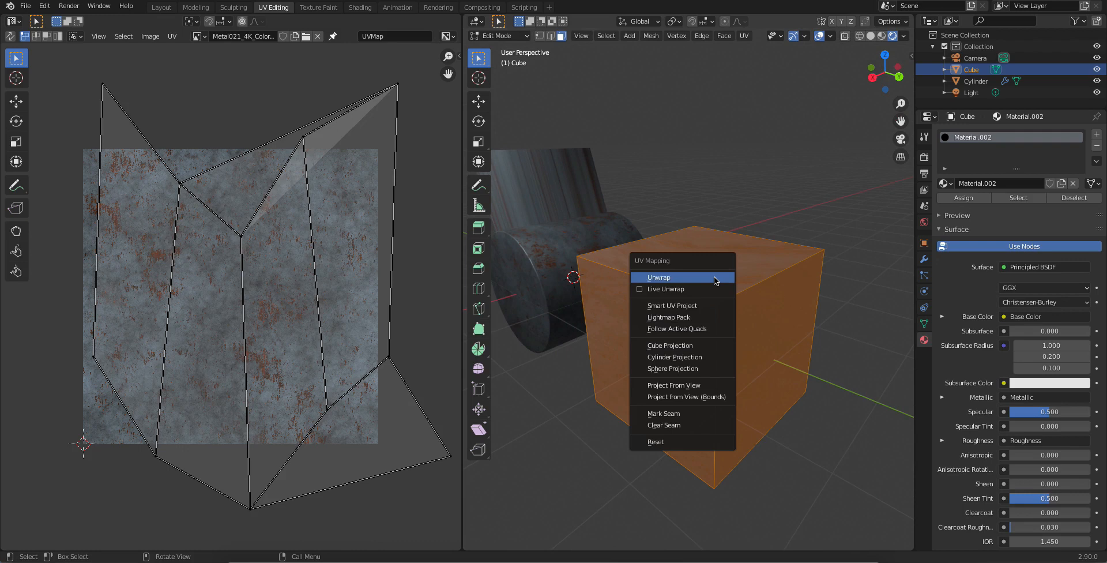
{"action": "left_click", "coordinate": [686, 350]}
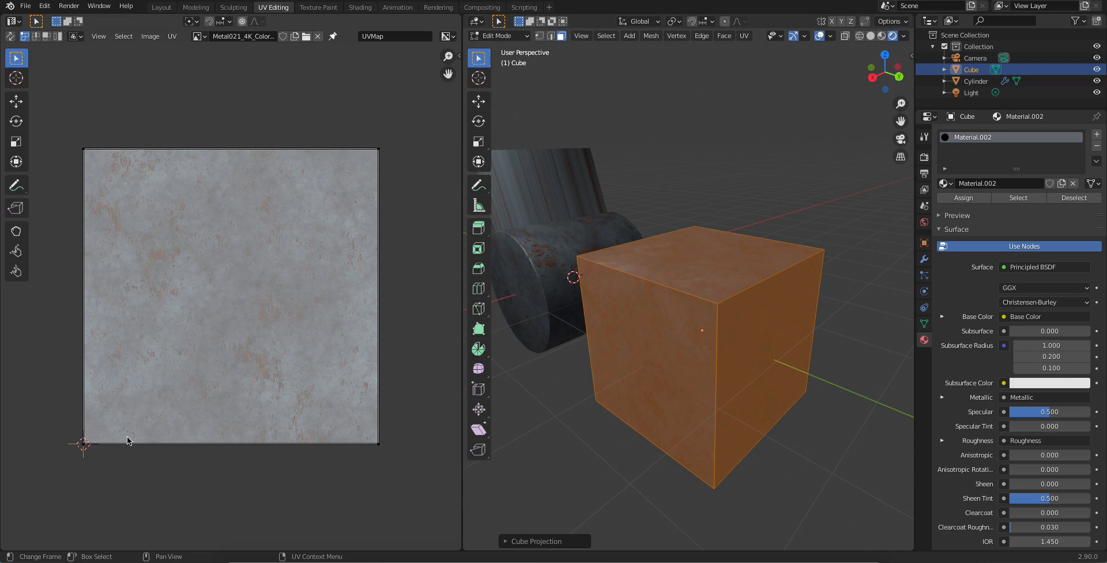
- Check one side face's UVs, clear the selection, and examine the cube-projected texture from several angles
{"action": "left_click_drag", "start_coordinate": [404, 491], "coordinate": [49, 115]}
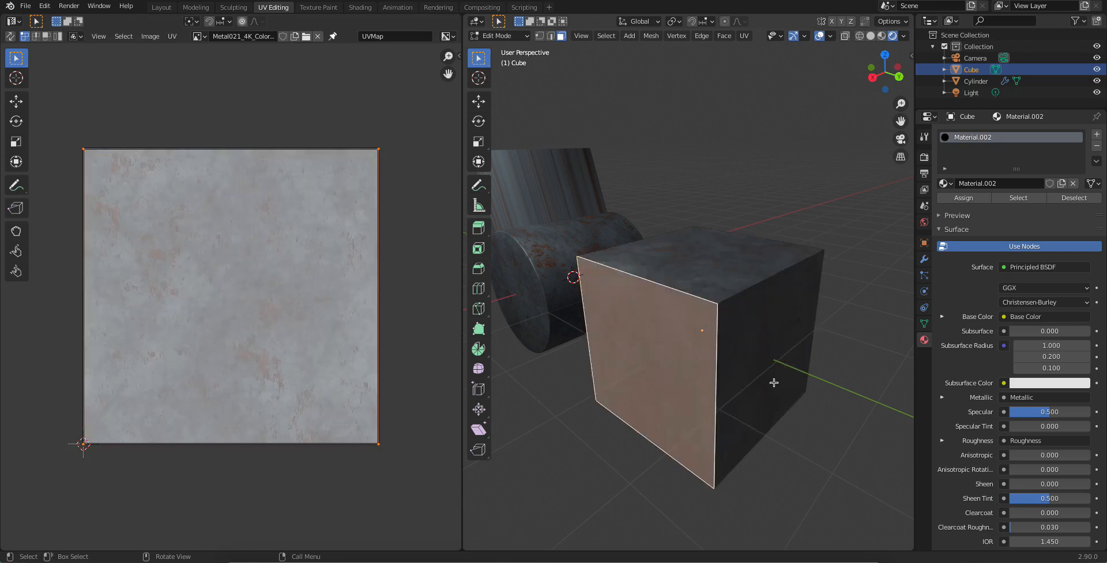
{"action": "left_click", "coordinate": [858, 383]}
{"action": "middle_click_drag", "start_coordinate": [797, 254], "coordinate": [792, 276]}
{"action": "middle_click_drag", "start_coordinate": [631, 323], "coordinate": [698, 324]}
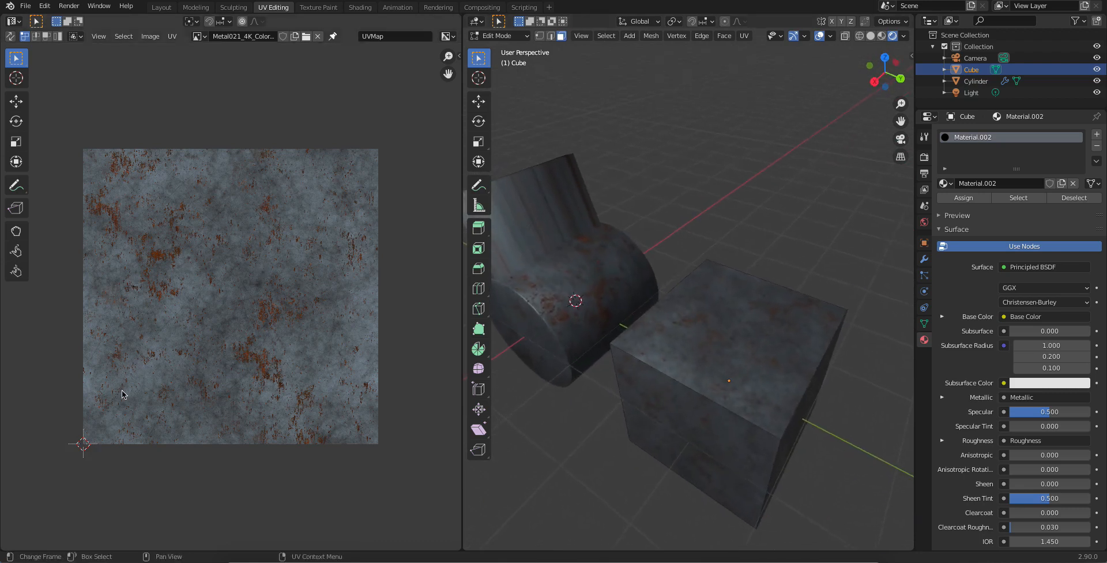
{"action": "middle_click_drag", "start_coordinate": [532, 355], "coordinate": [692, 344]}
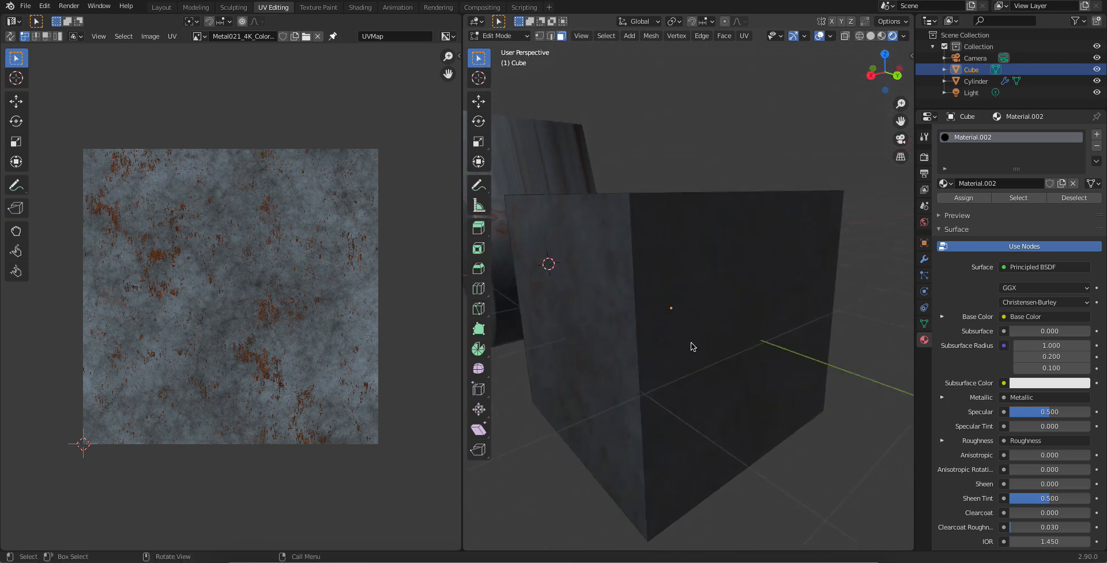
{"action": "key", "text": "Tab"}
{"action": "scroll", "coordinate": [708, 341], "scroll_direction": "down", "scroll_amount": 4}
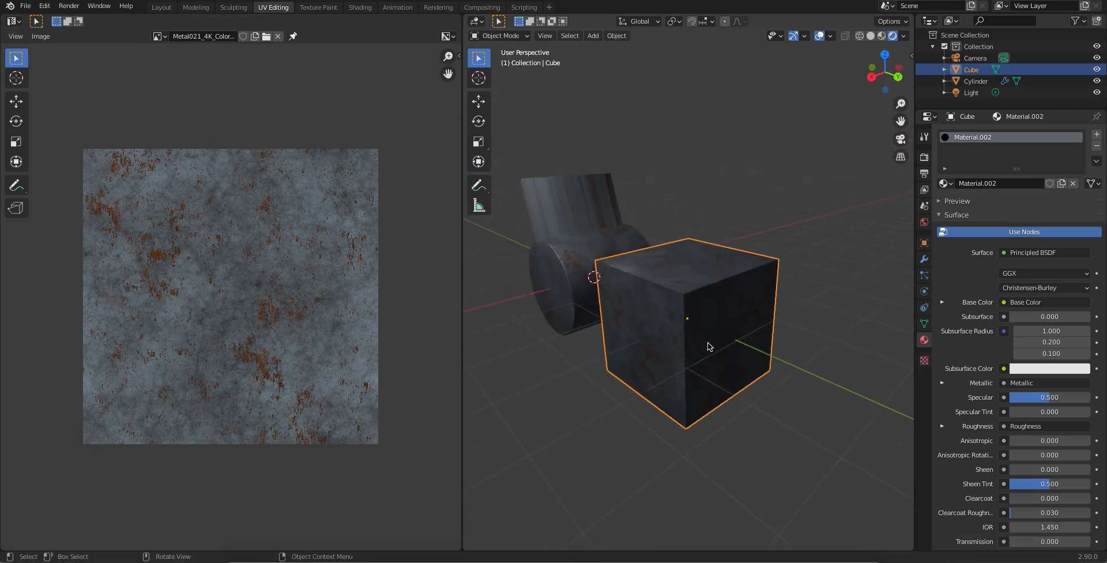
- Select all faces of the cube in Edit Mode and map them with Project From View
{"action": "key", "text": "Tab"}
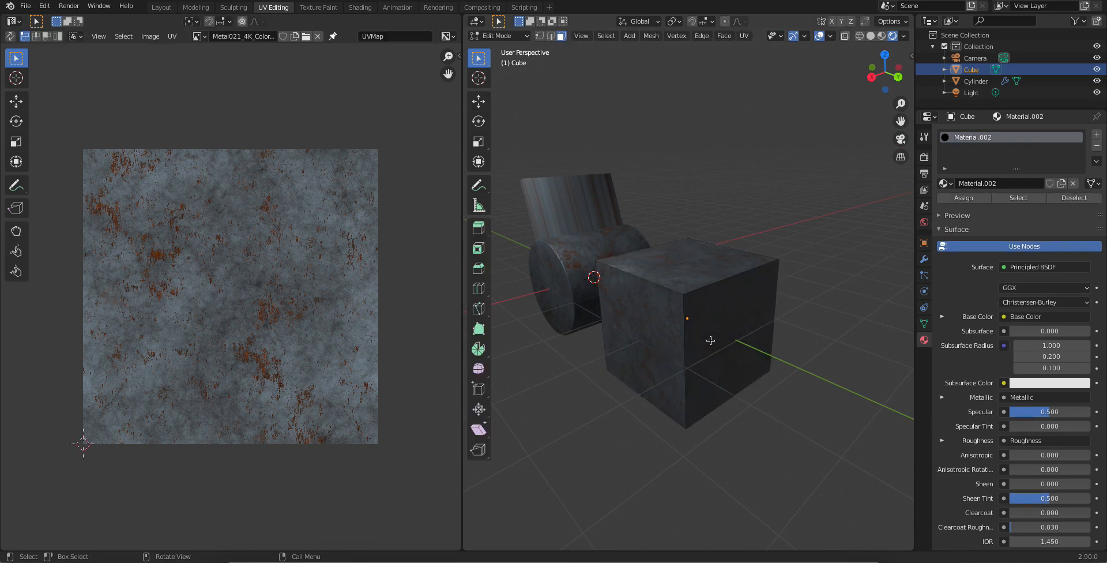
{"action": "key", "text": "a"}
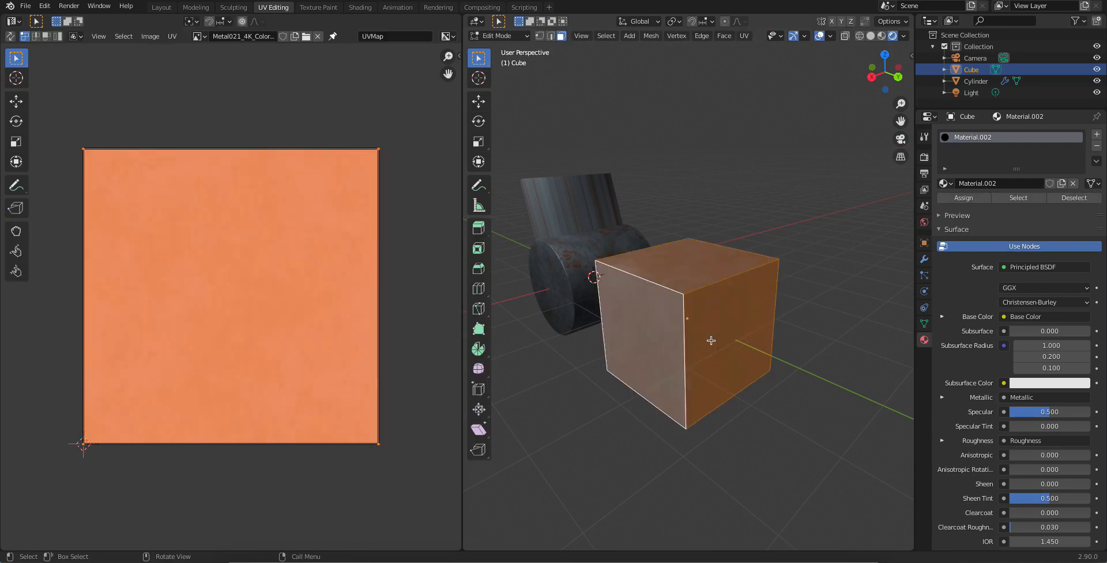
{"action": "key", "text": "u"}
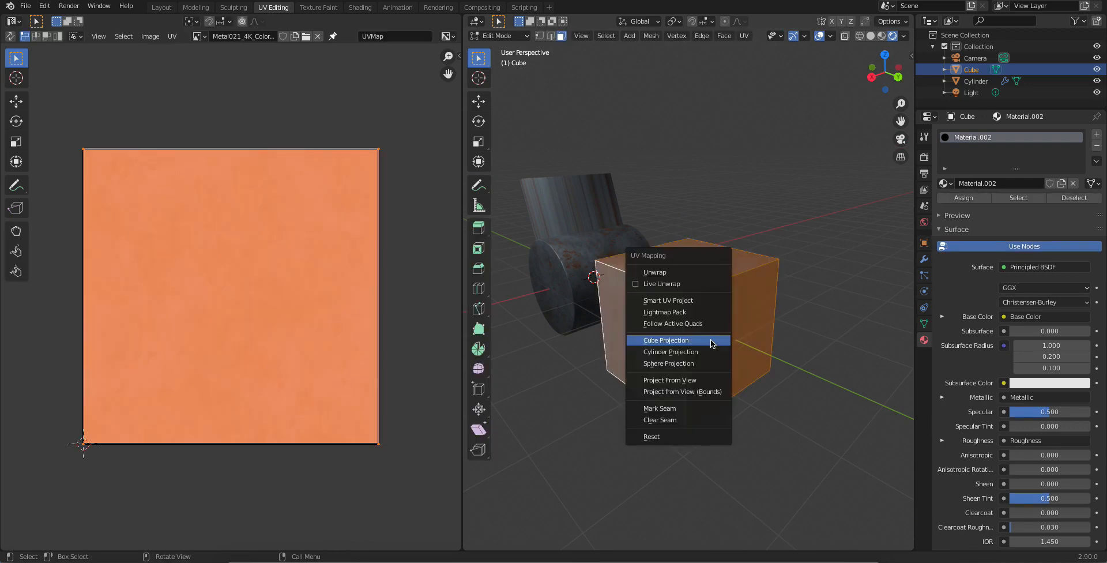
{"action": "left_click", "coordinate": [684, 381]}
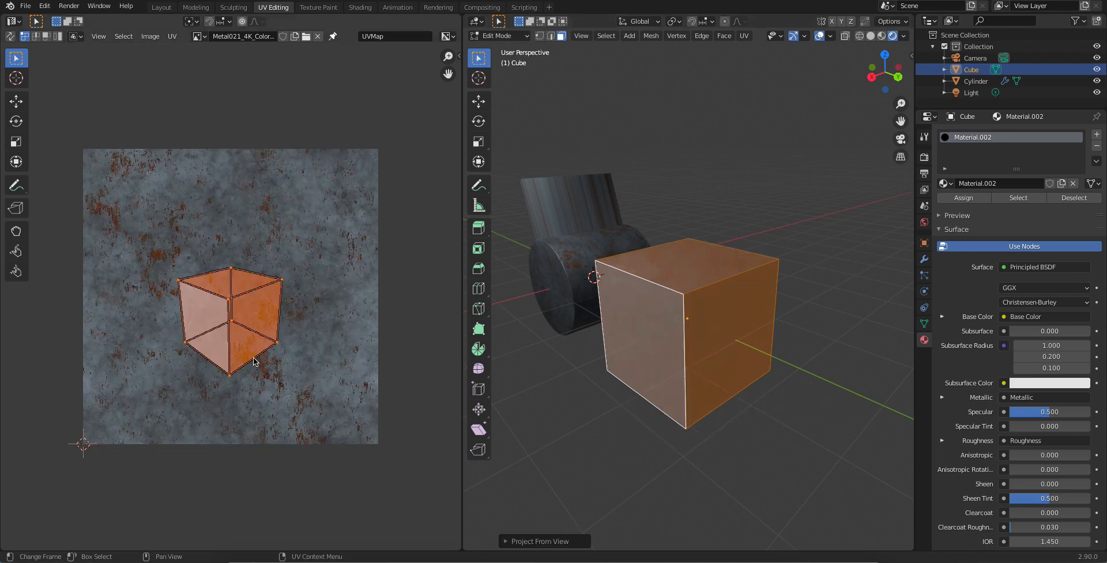
- Compare the view-projected UVs with the rust texture on the cube's faces in Object Mode
{"action": "scroll", "coordinate": [746, 329], "scroll_direction": "up", "scroll_amount": 4}
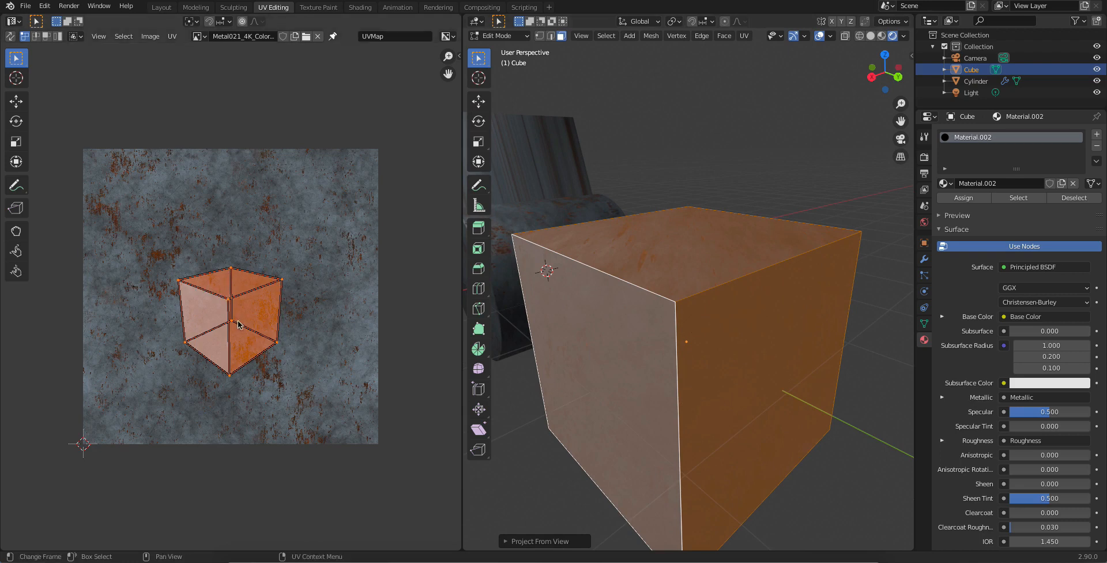
{"action": "key", "text": "Tab"}
{"action": "middle_click_drag", "start_coordinate": [704, 284], "coordinate": [672, 403]}
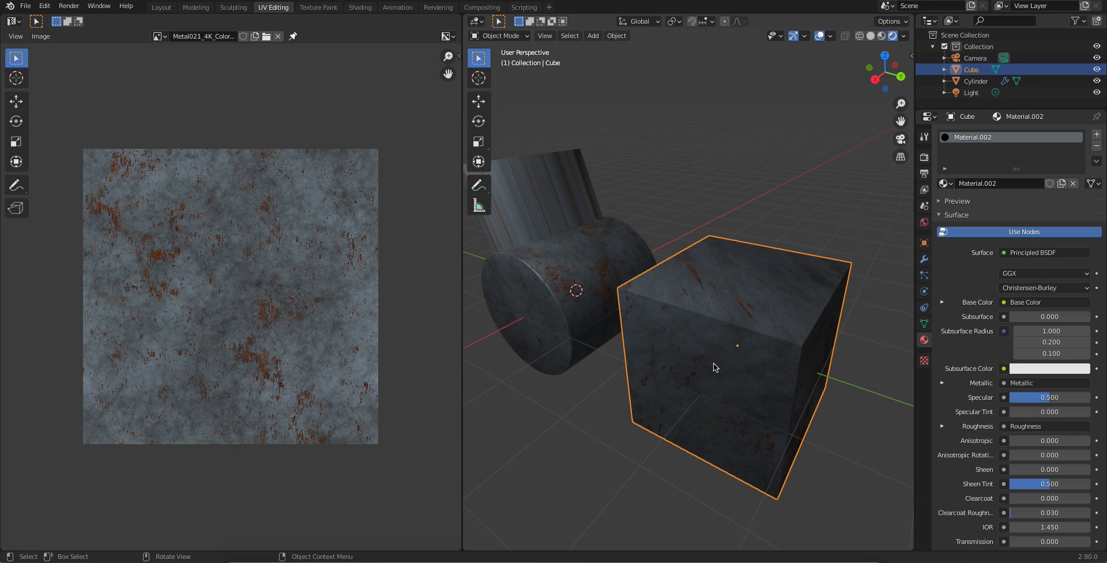
{"action": "middle_click_drag", "start_coordinate": [715, 367], "coordinate": [686, 338]}
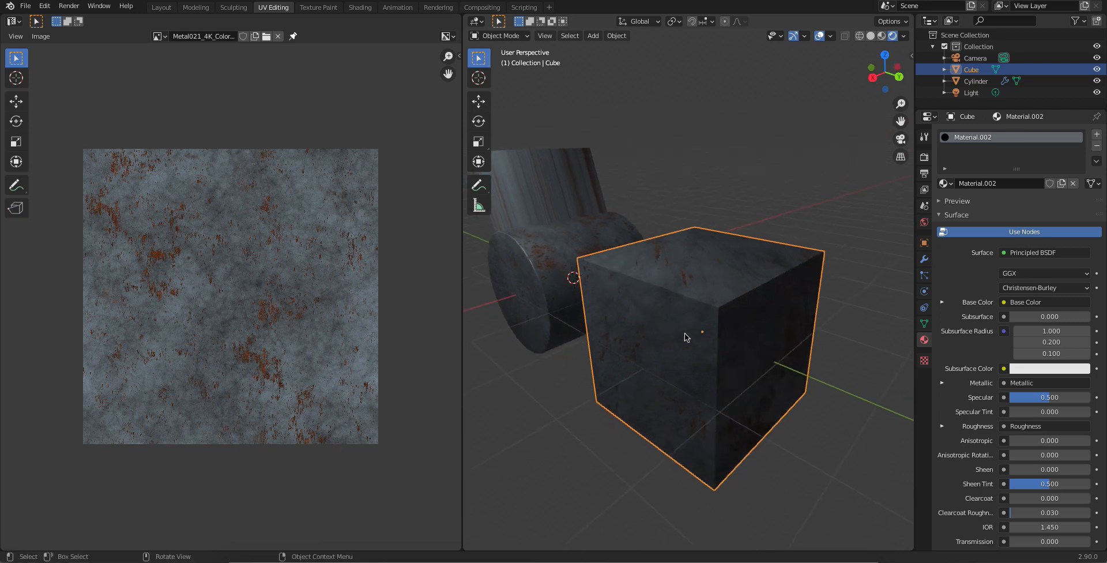
{"action": "mouse_move", "coordinate": [686, 334]}
{"action": "middle_mouse_down"}
{"action": "mouse_move", "coordinate": [709, 355]}
{"action": "mouse_move", "coordinate": [681, 358]}
{"action": "mouse_move", "coordinate": [681, 340]}
{"action": "middle_mouse_up"}
- Clear the cube's face selection in Edit Mode and return to Object Mode
{"action": "key", "text": "Tab"}
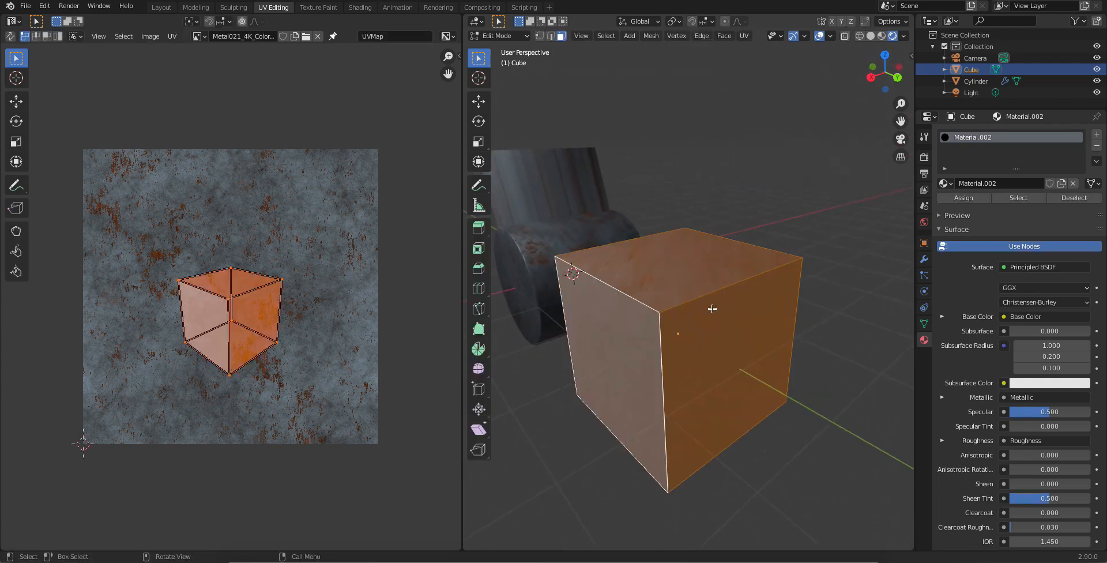
{"action": "left_click", "coordinate": [825, 292]}
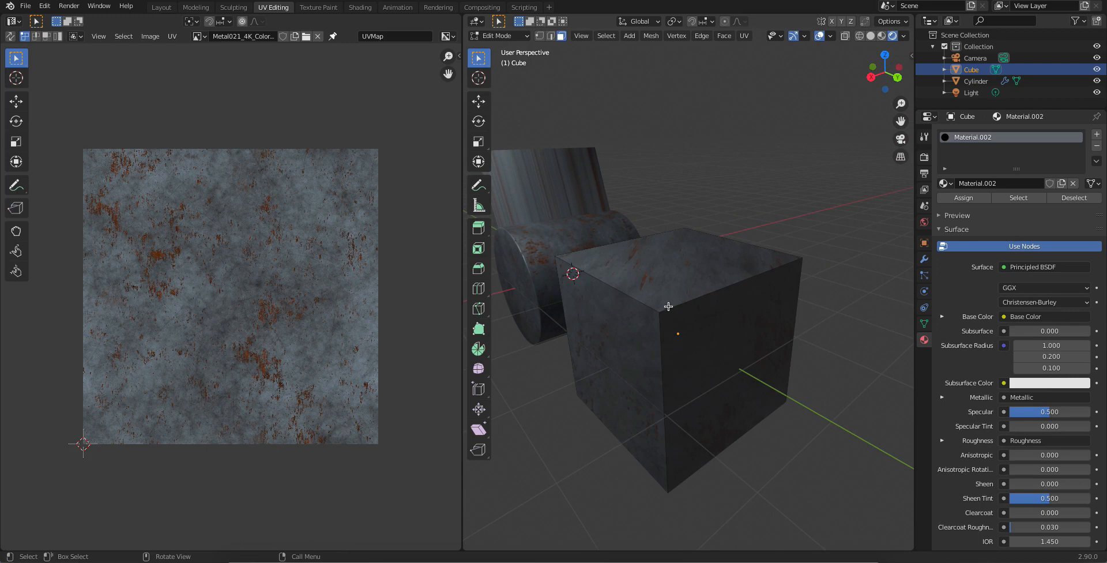
{"action": "key", "text": "Tab"}
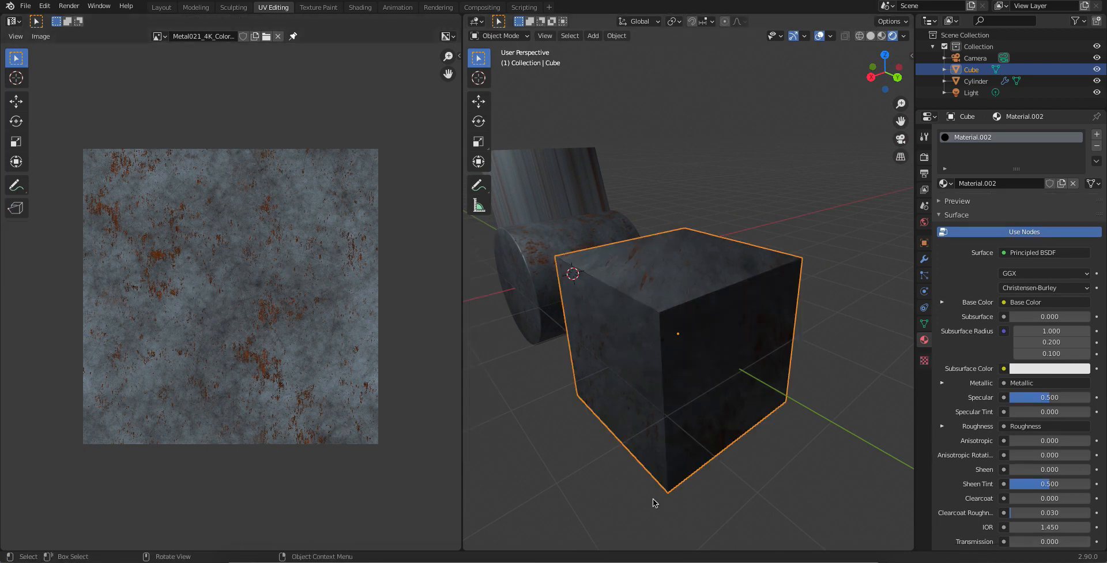
{"action": "middle_click_drag", "start_coordinate": [663, 330], "coordinate": [655, 323]}
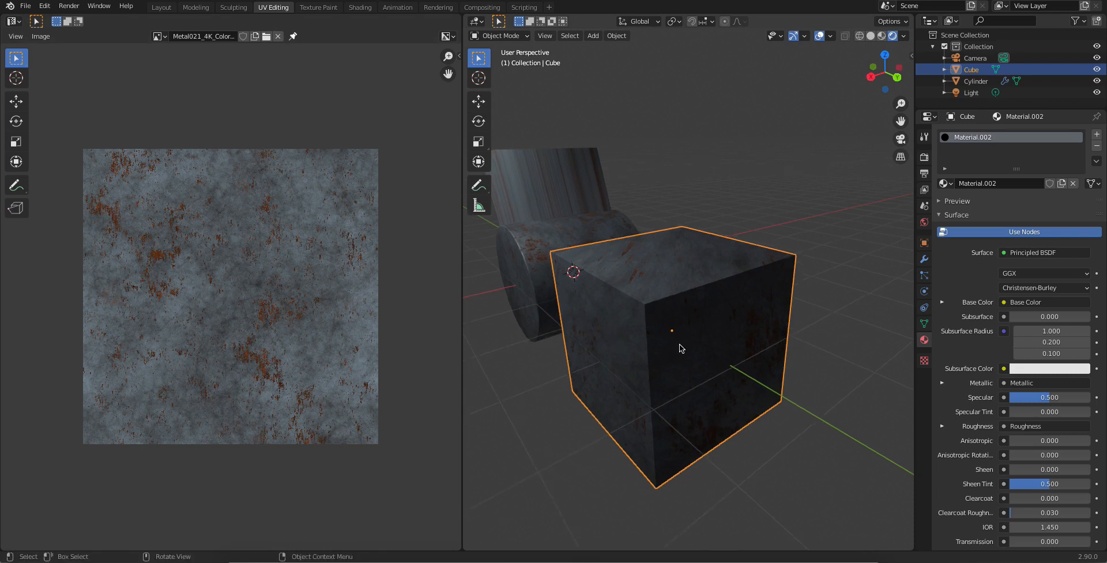
- In Edit Mode with edge selection, select the four edges around the cube's dark front face
{"action": "key", "text": "Tab"}
{"action": "key", "text": "Tab"}
{"action": "key", "text": "Tab"}
{"action": "left_click", "coordinate": [551, 35]}
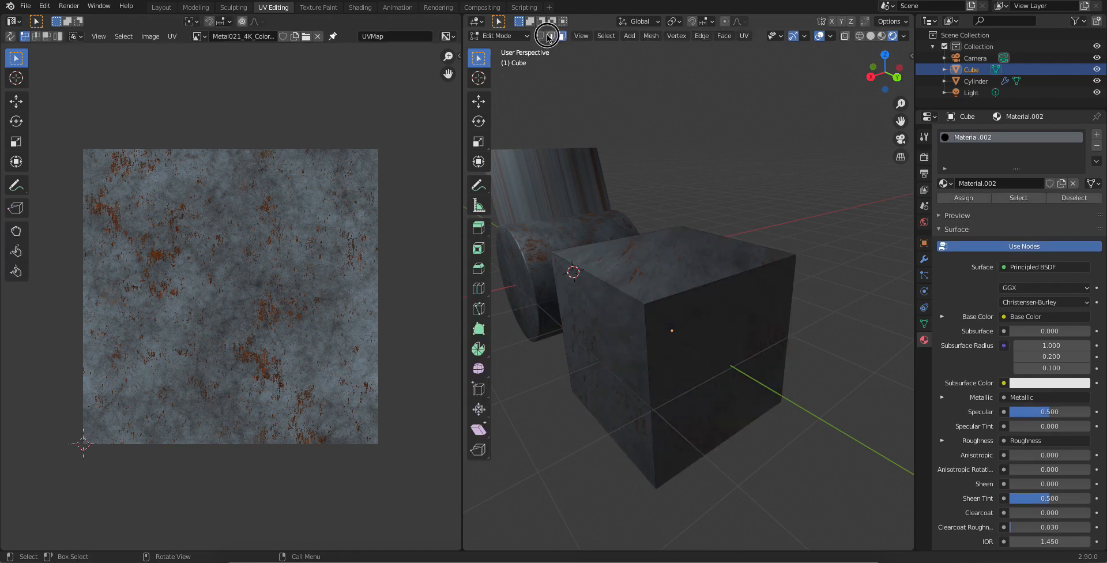
{"action": "left_click", "coordinate": [686, 290]}
{"action": "left_click", "coordinate": [648, 351], "text": "shift"}
{"action": "left_click", "coordinate": [788, 319], "text": "shift"}
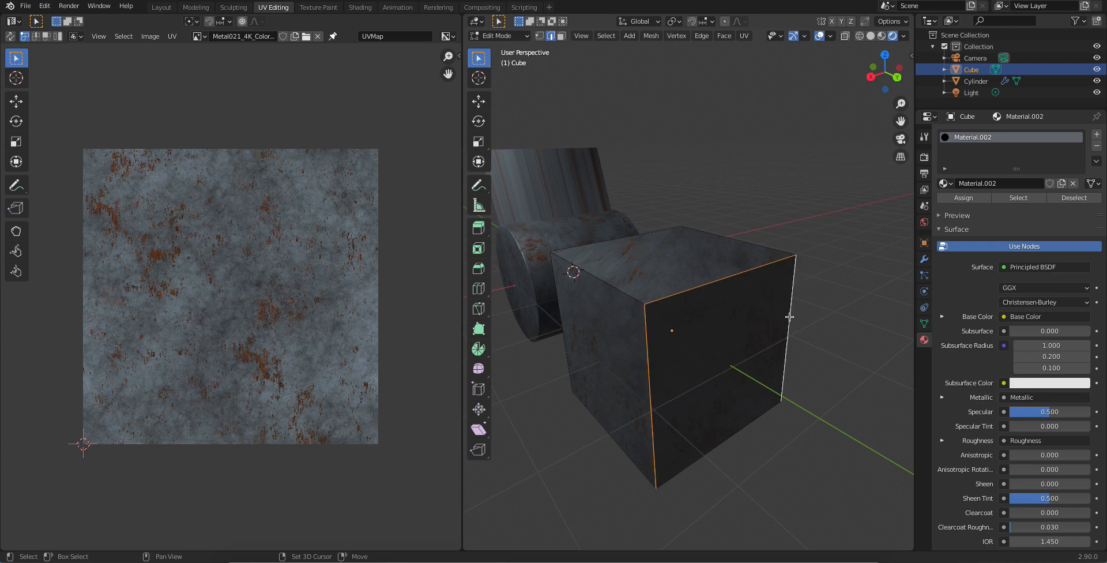
{"action": "left_click", "coordinate": [756, 418], "text": "shift"}
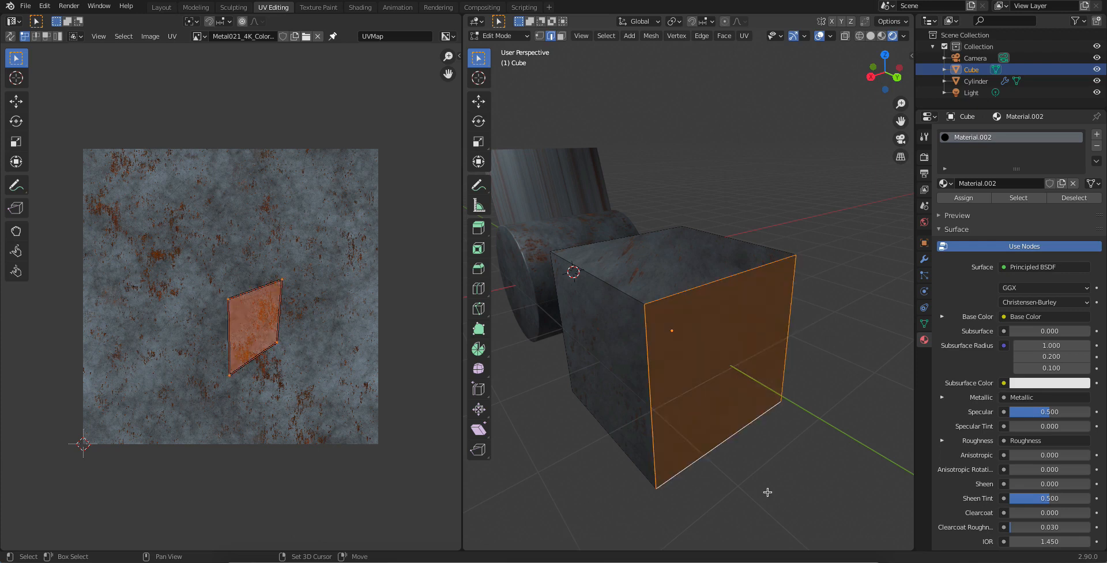
- Switch to the Layout workspace and enter Edit Mode on the cube with its front face in view
{"action": "left_click", "coordinate": [162, 7]}
{"action": "middle_click_drag", "start_coordinate": [677, 347], "coordinate": [554, 266]}
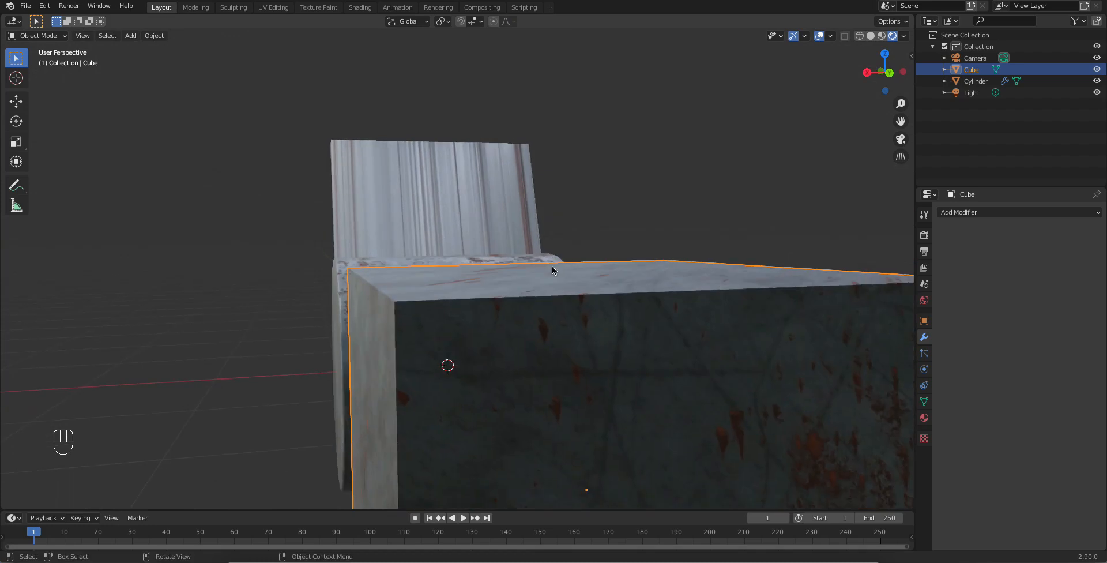
{"action": "scroll", "coordinate": [582, 318], "scroll_direction": "down", "scroll_amount": 3}
{"action": "key", "text": "Tab"}
{"action": "middle_click_drag", "start_coordinate": [586, 339], "coordinate": [746, 349]}
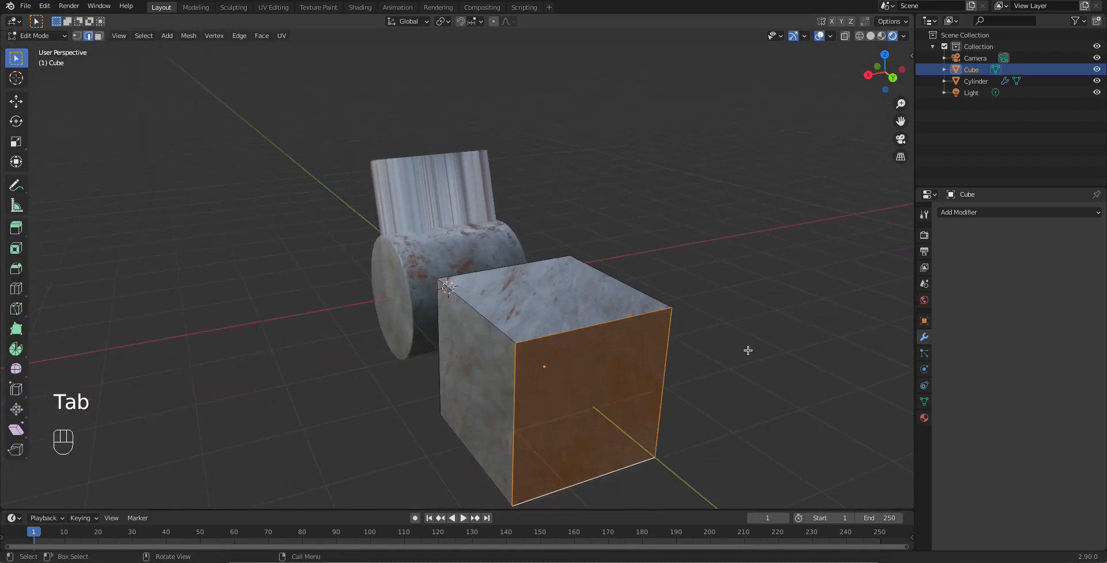
- Select the front face's top and two vertical edges, leaving out its bottom edge, and mark them as seams
{"action": "left_click", "coordinate": [611, 322]}
{"action": "left_click", "coordinate": [514, 384], "text": "shift"}
{"action": "left_click", "coordinate": [605, 467], "text": "shift"}
{"action": "left_click", "coordinate": [657, 387], "text": "shift"}
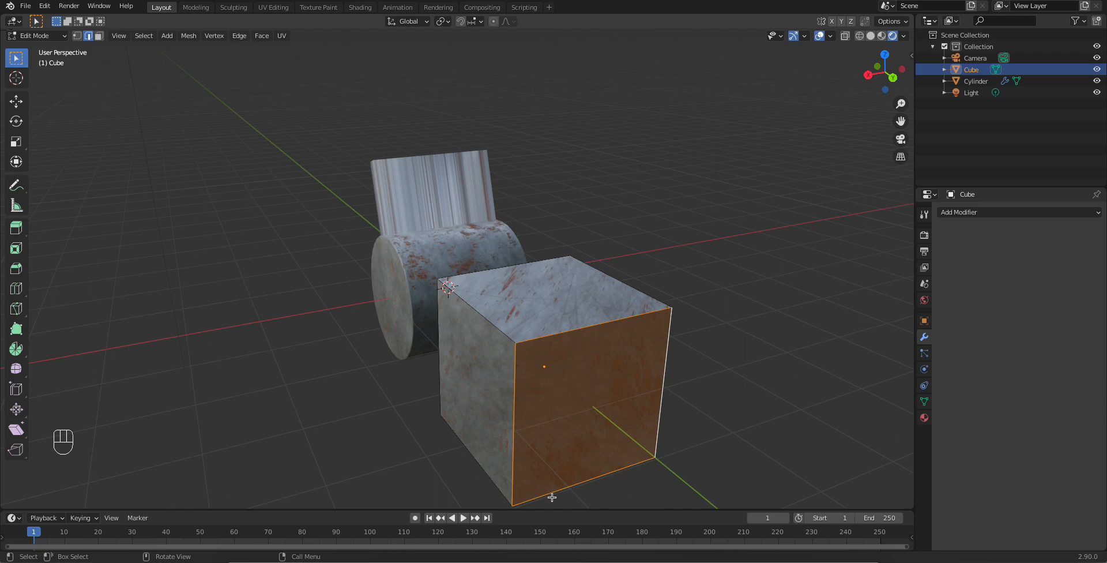
{"action": "key", "text": "shift"}
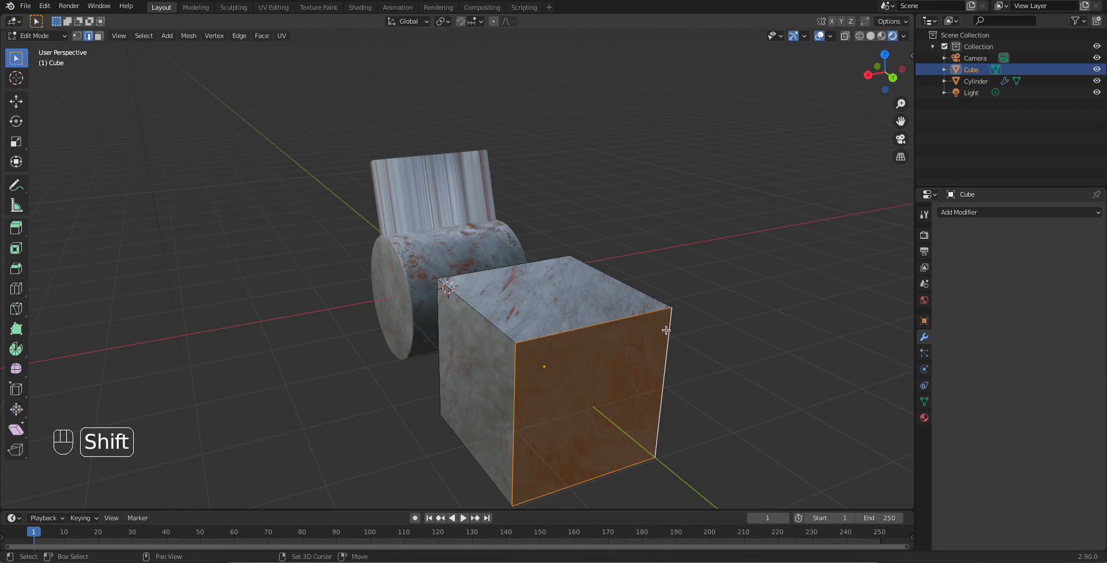
{"action": "left_click", "coordinate": [580, 483], "text": "shift"}
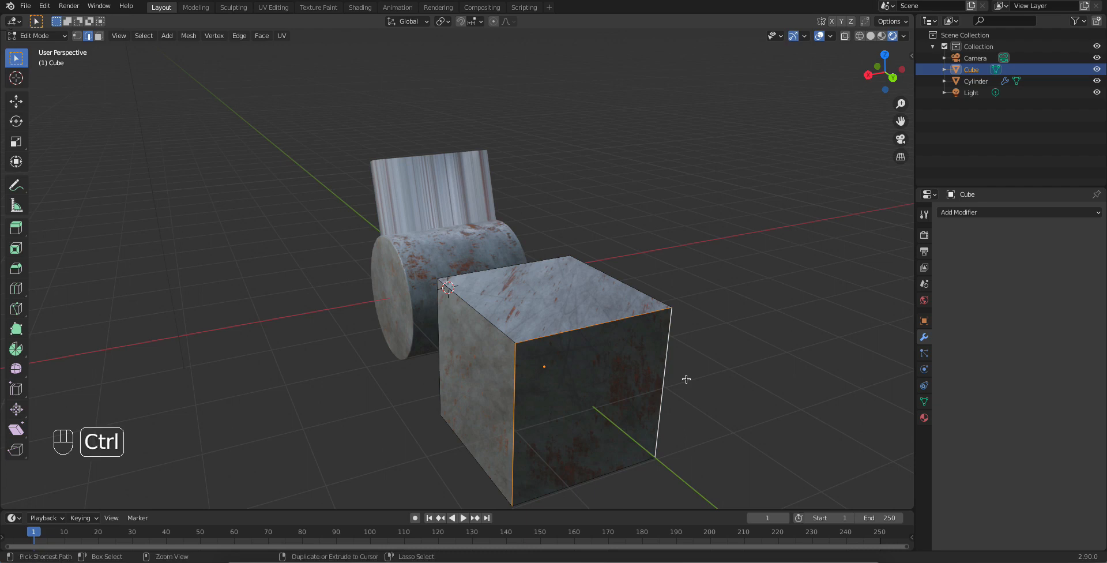
{"action": "key", "text": "ctrl+e"}
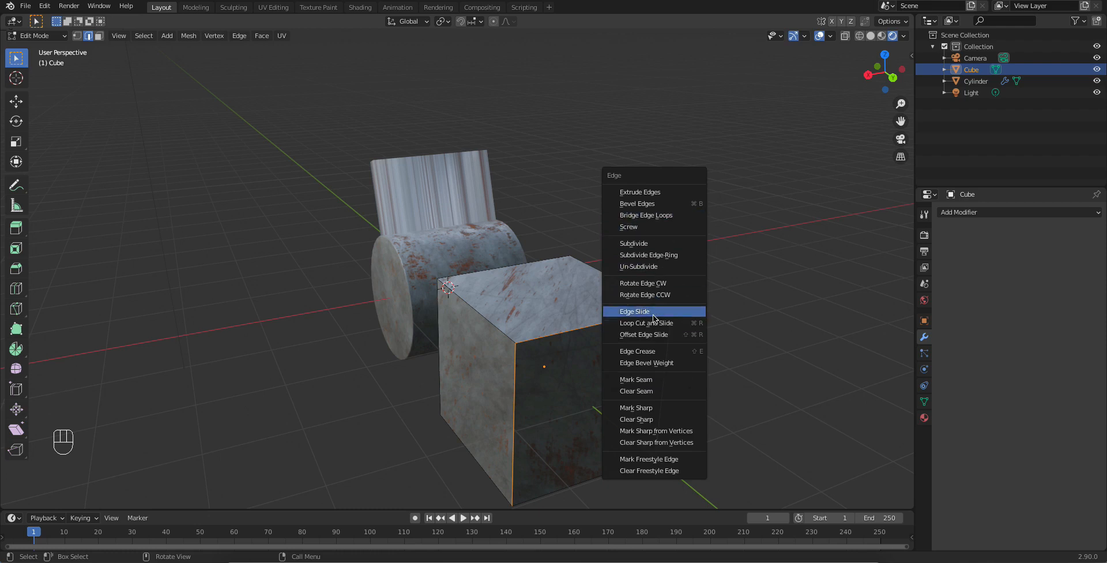
{"action": "left_click", "coordinate": [641, 379]}
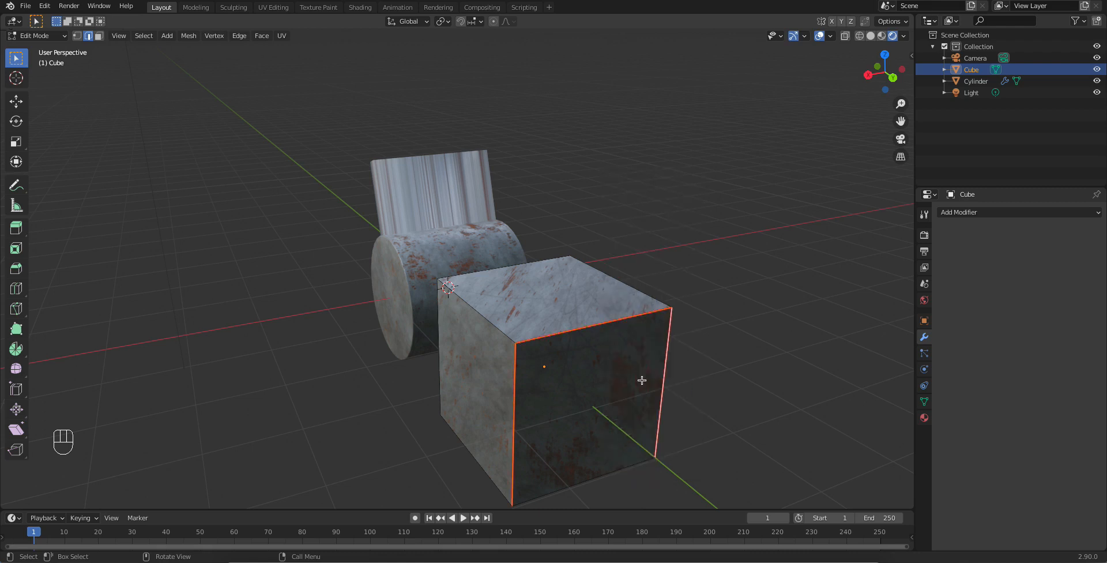
- Select the cube's top and bottom edges running from the front face to the back and mark them as seams
{"action": "left_click", "coordinate": [770, 315]}
{"action": "middle_click_drag", "start_coordinate": [766, 314], "coordinate": [705, 361]}
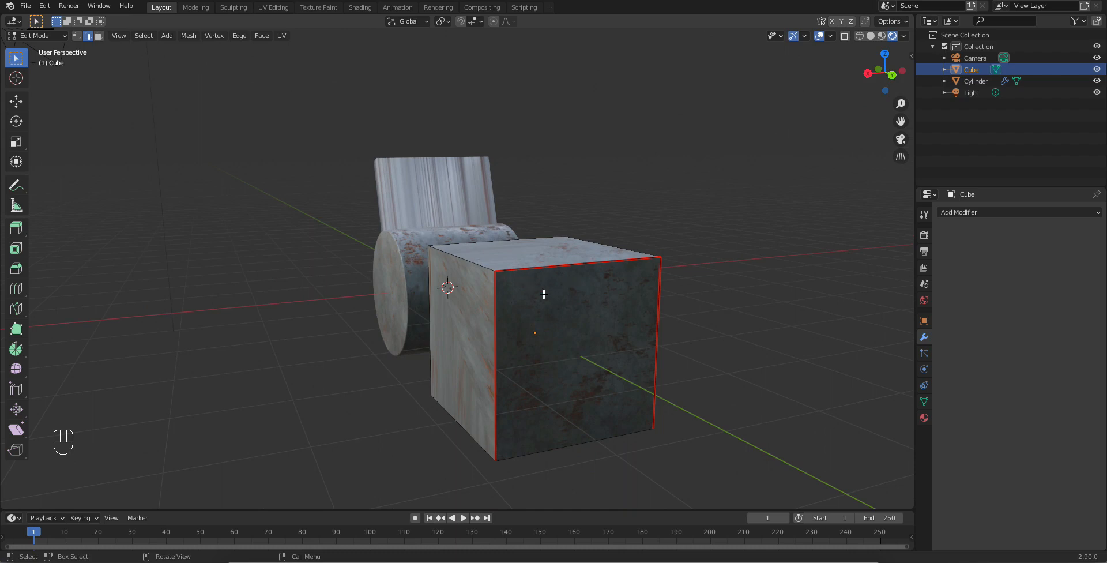
{"action": "middle_click_drag", "start_coordinate": [535, 287], "coordinate": [542, 291]}
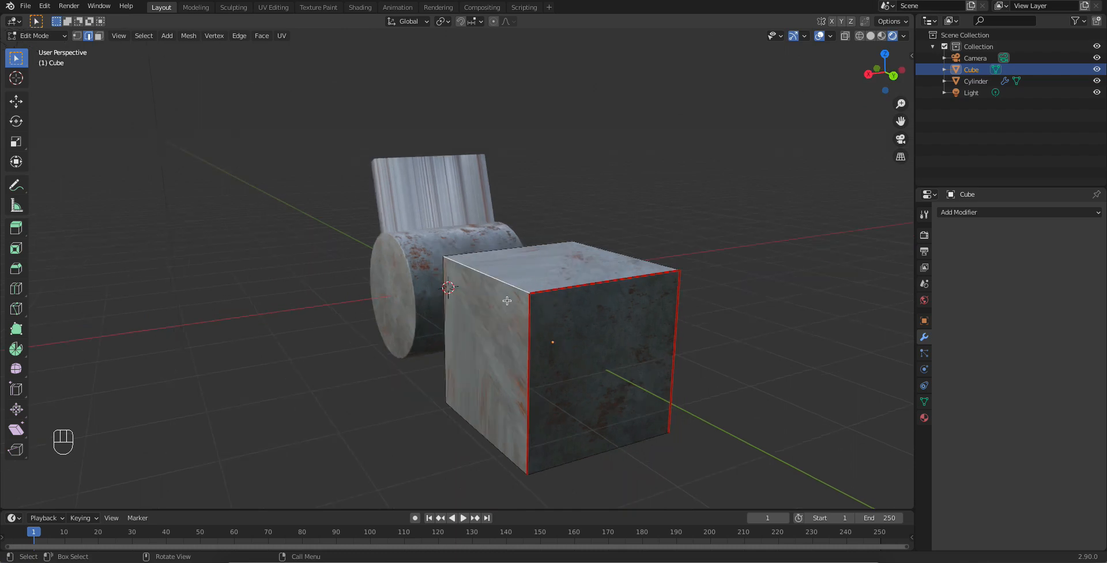
{"action": "middle_click_drag", "start_coordinate": [710, 425], "coordinate": [595, 415]}
{"action": "left_click", "coordinate": [325, 392], "text": "shift"}
{"action": "left_click", "coordinate": [296, 257], "text": "shift"}
{"action": "middle_click_drag", "start_coordinate": [368, 355], "coordinate": [425, 379]}
{"action": "key", "text": "ctrl+e"}
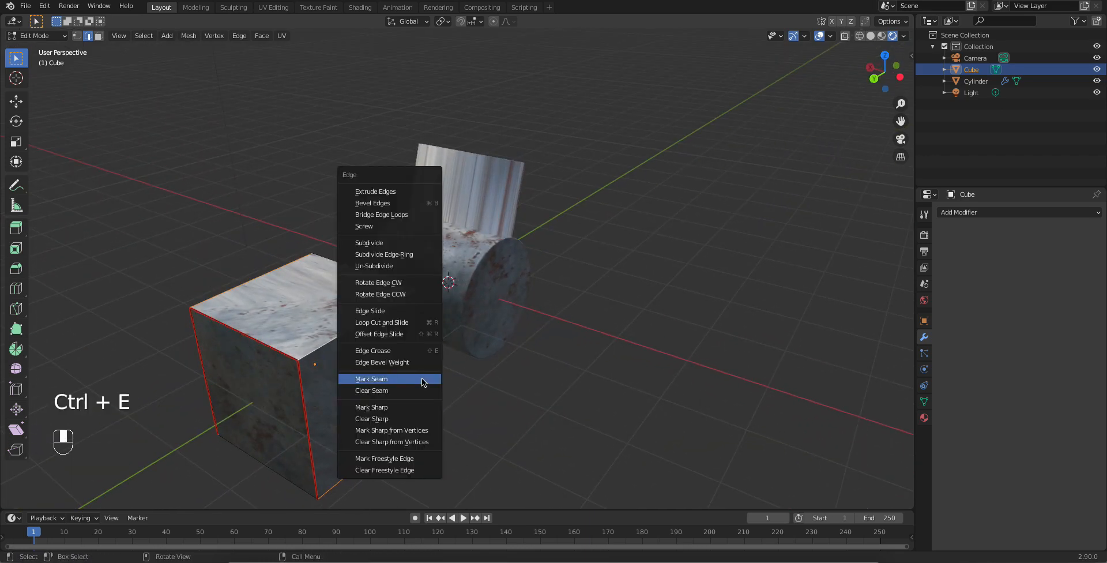
{"action": "left_click", "coordinate": [423, 381]}
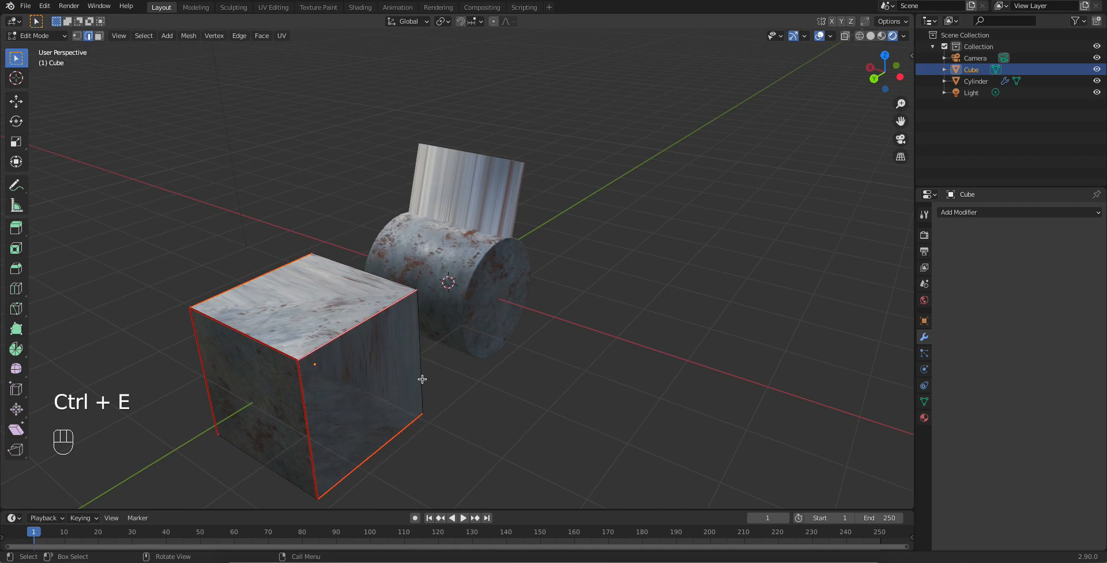
- In the UV Editing workspace, unwrap the whole cube along its seams and check the texture in Object Mode
{"action": "left_click", "coordinate": [277, 7]}
{"action": "key", "text": "a"}
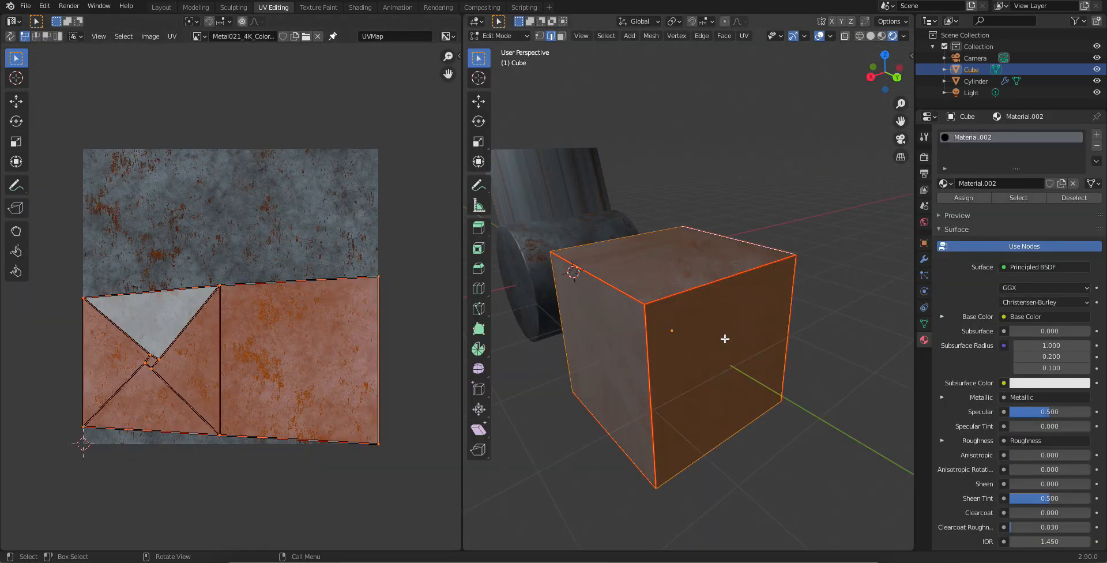
{"action": "key", "text": "u"}
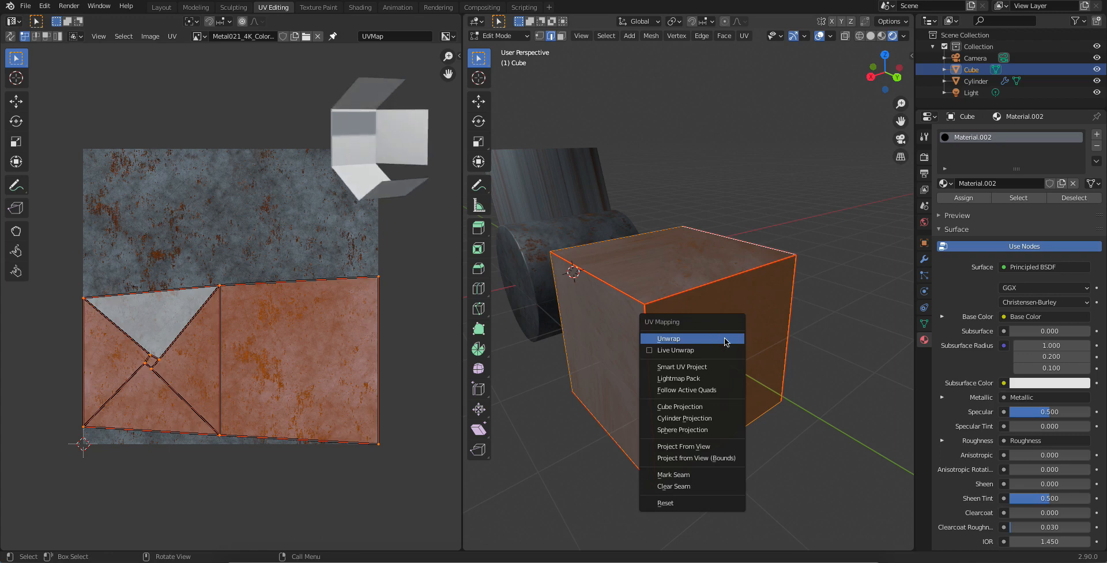
{"action": "left_click", "coordinate": [726, 340]}
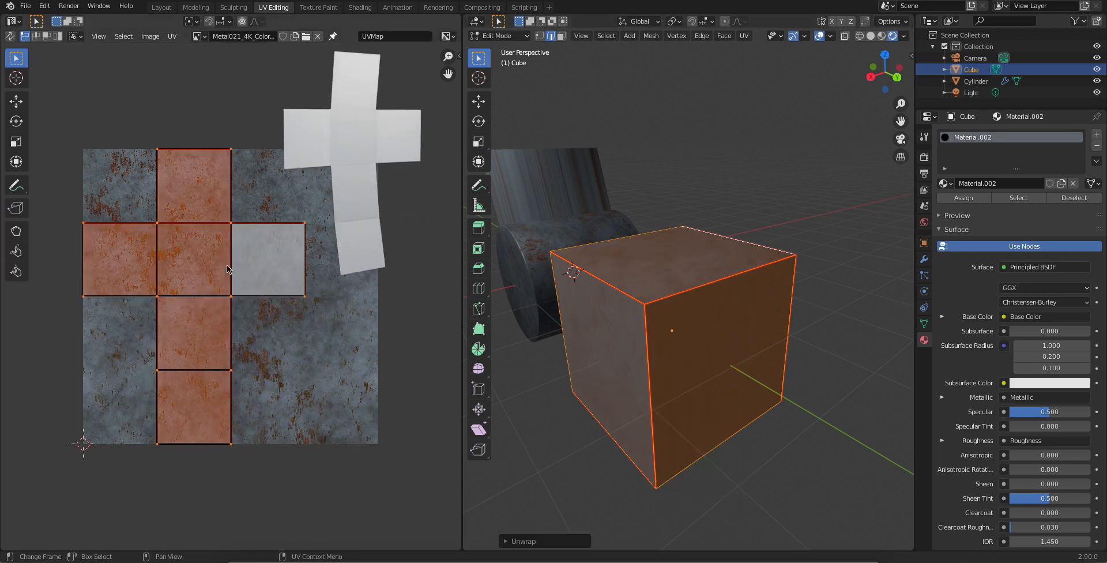
{"action": "key", "text": "Tab"}
{"action": "middle_click_drag", "start_coordinate": [751, 345], "coordinate": [628, 349]}
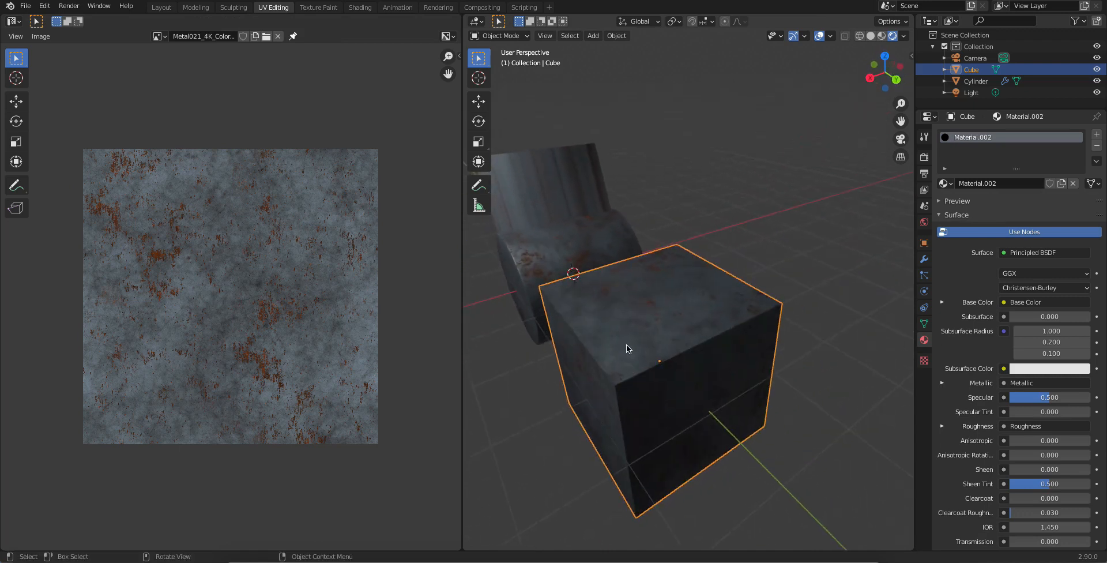
- Move the cube's whole cross-shaped UV layout about 0.13 sideways towards the texture's centre and return to Object Mode
{"action": "key", "text": "Tab"}
{"action": "left_click", "coordinate": [326, 477]}
{"action": "left_click_drag", "start_coordinate": [327, 477], "coordinate": [87, 157]}
{"action": "left_click", "coordinate": [423, 301]}
{"action": "key", "text": "a"}
{"action": "key", "text": "g"}
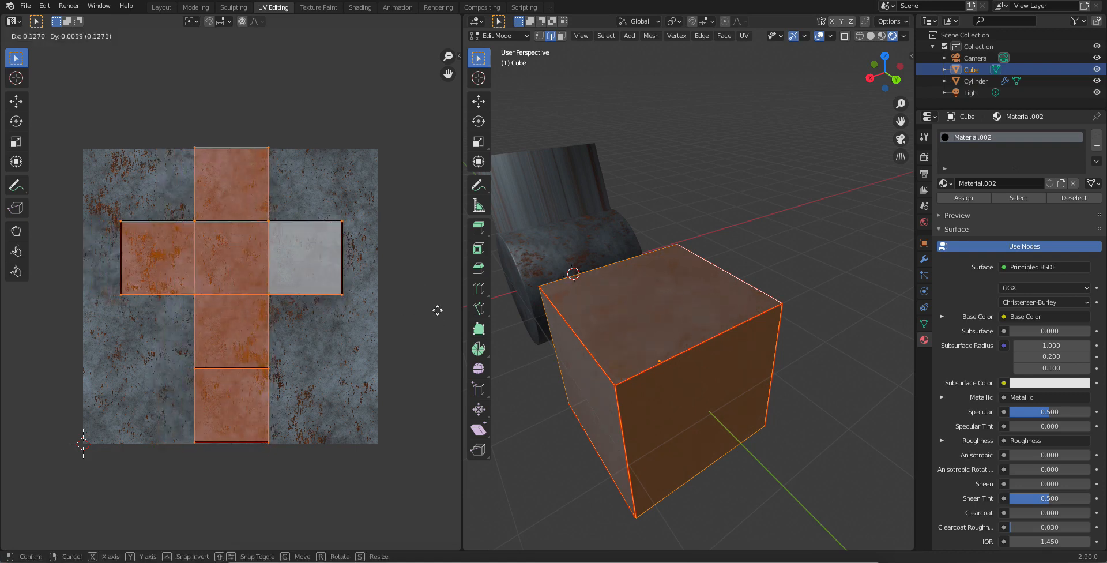
{"action": "left_click", "coordinate": [443, 309]}
{"action": "left_click", "coordinate": [798, 310]}
{"action": "middle_click_drag", "start_coordinate": [797, 310], "coordinate": [760, 340]}
{"action": "key", "text": "Tab"}
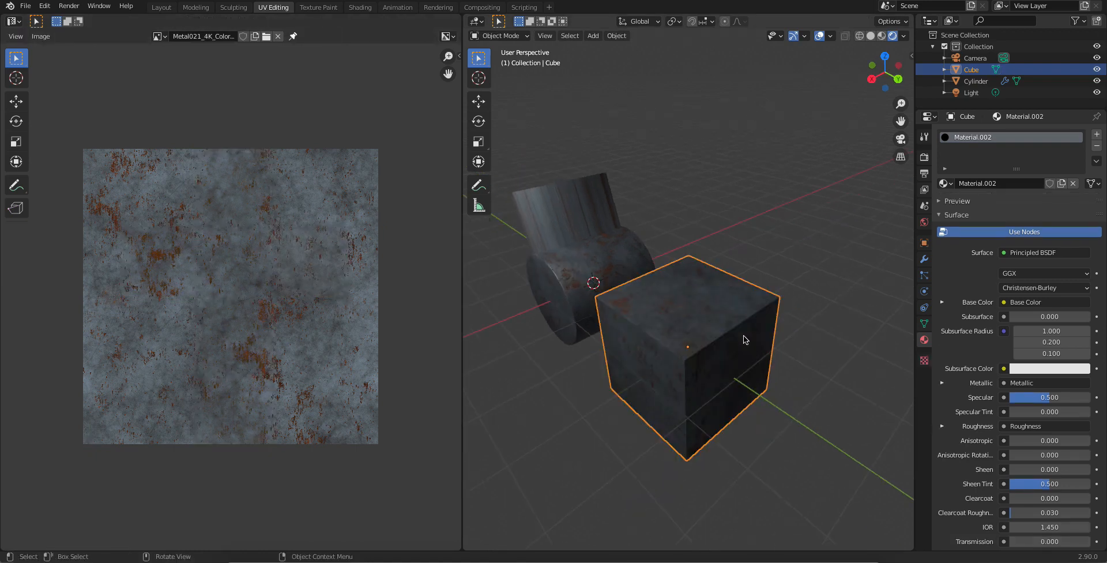
- Delete the cube and select the cylinder object
{"action": "key", "text": "x"}
{"action": "left_click", "coordinate": [742, 335]}
{"action": "scroll", "coordinate": [543, 228], "scroll_direction": "up", "scroll_amount": 3}
{"action": "middle_click_drag", "start_coordinate": [545, 227], "coordinate": [727, 314], "text": "shift"}
{"action": "left_click", "coordinate": [736, 324]}
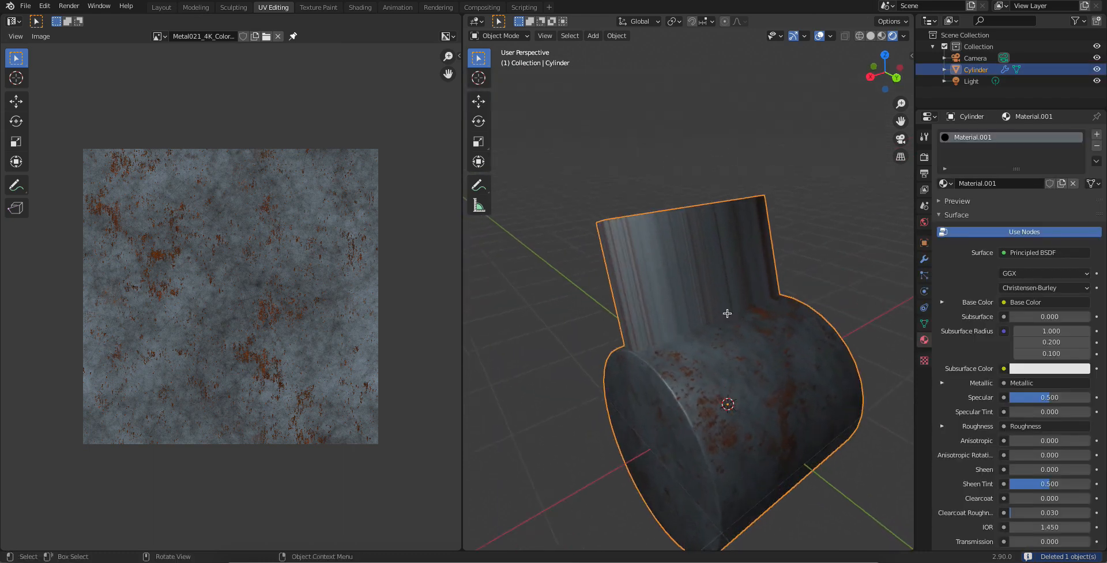
- Examine the cylinder's full UV layout in Edit Mode, and the UVs of the extruded plate's large face
{"action": "key", "text": "Tab"}
{"action": "key", "text": "a"}
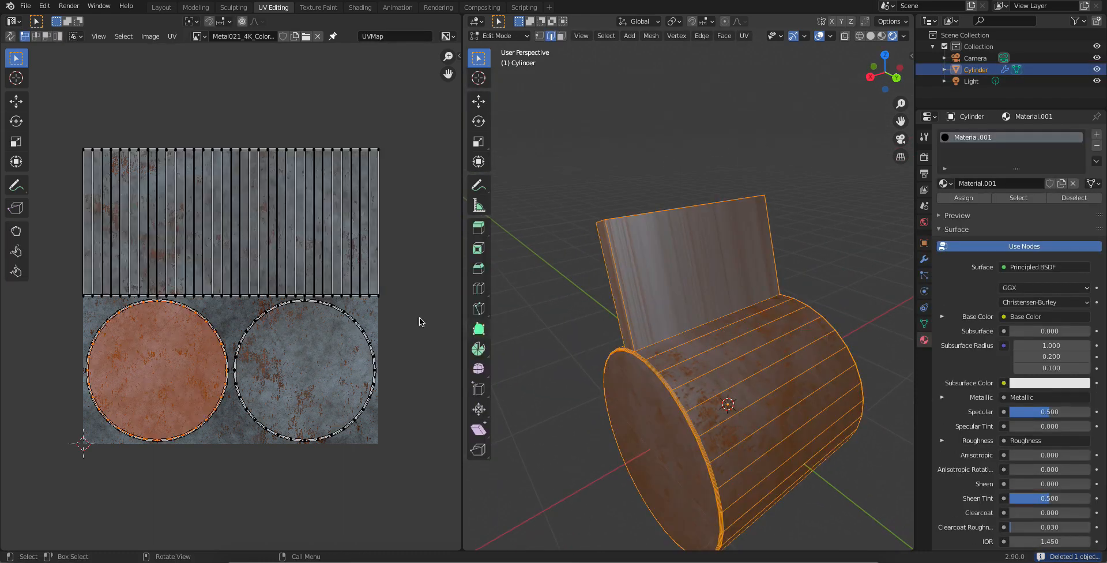
{"action": "key", "text": "alt+a"}
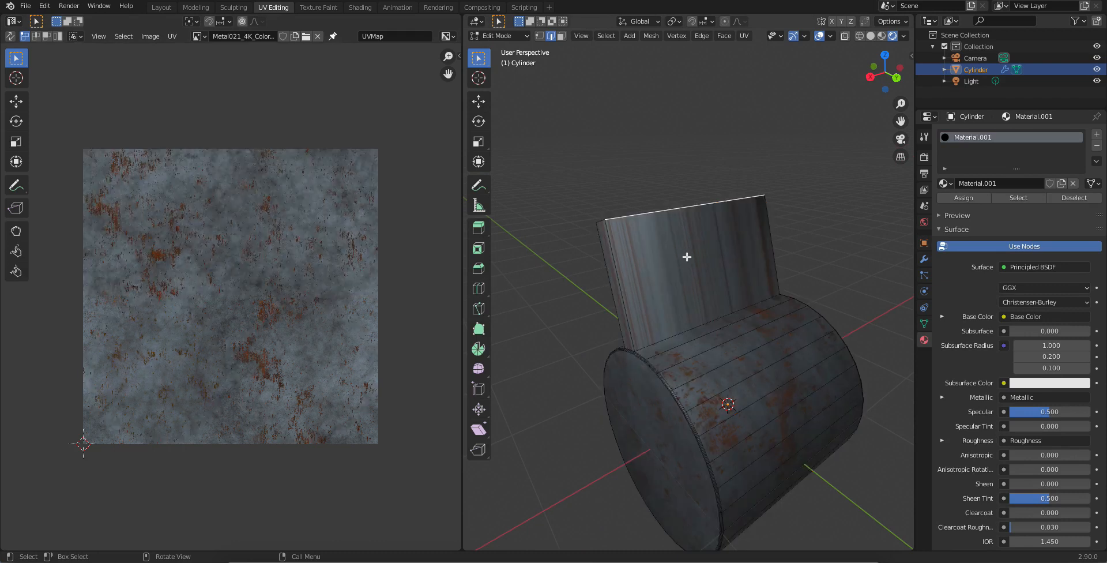
{"action": "left_click", "coordinate": [562, 39]}
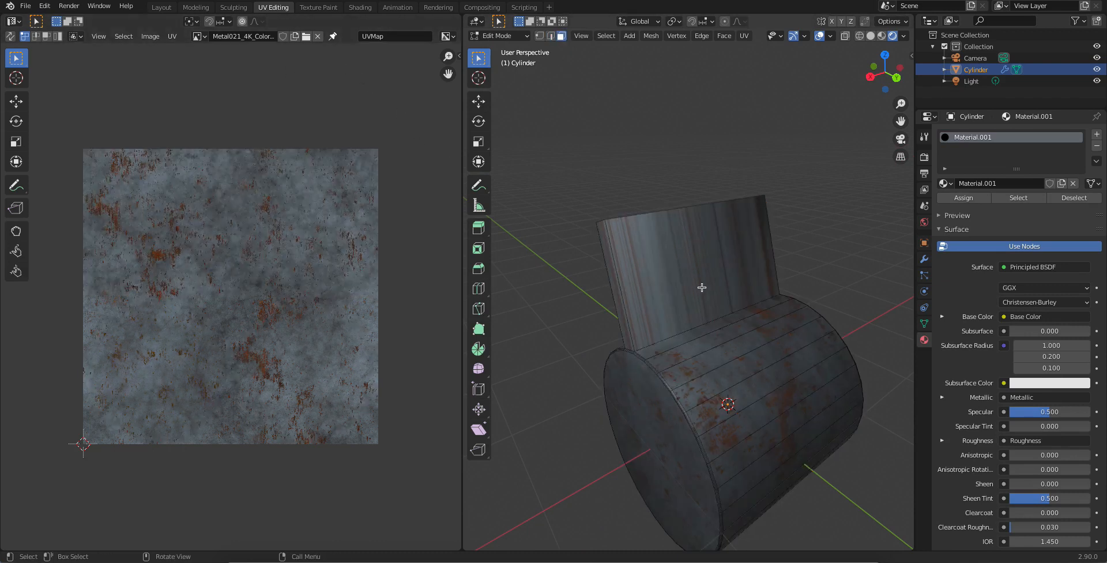
{"action": "left_click", "coordinate": [702, 287]}
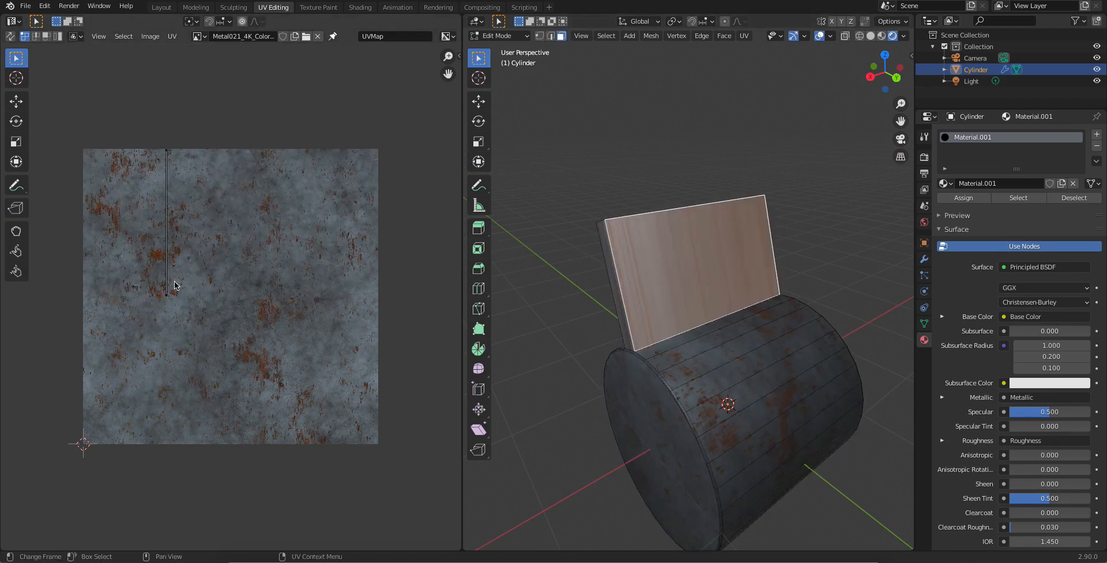
{"action": "middle_click_drag", "start_coordinate": [678, 350], "coordinate": [701, 364]}
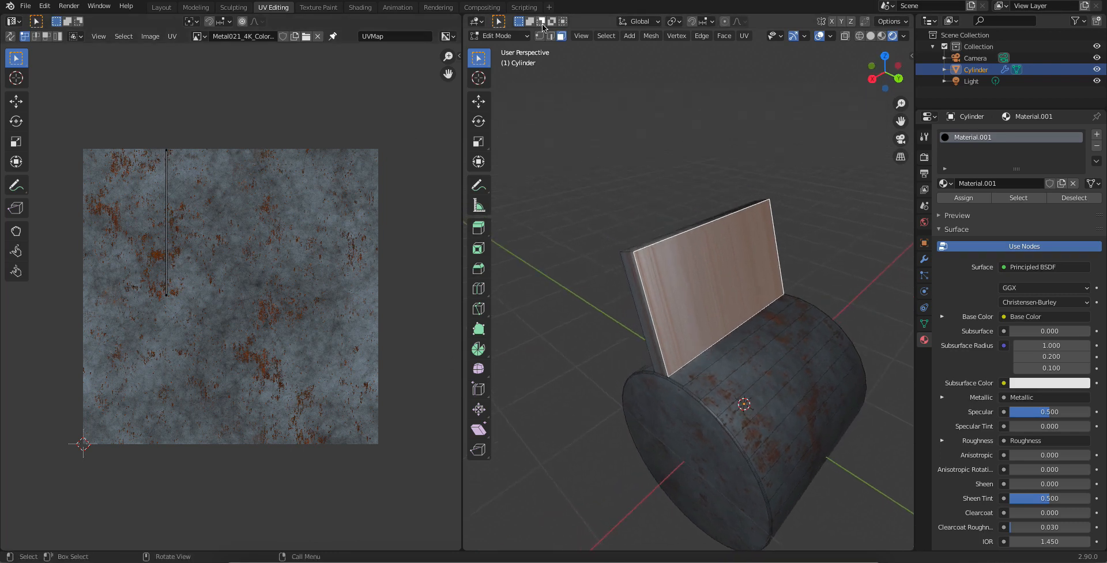
- Mark the edge where the plate's large face meets the cylinder as a seam
{"action": "key", "text": "2"}
{"action": "left_click", "coordinate": [729, 333]}
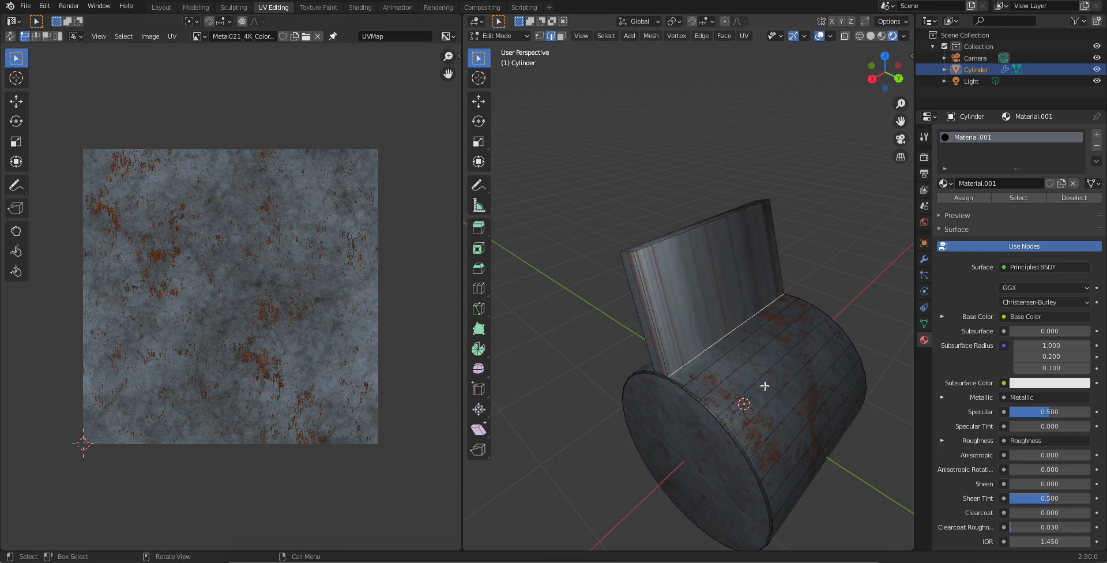
{"action": "key", "text": "ctrl"}
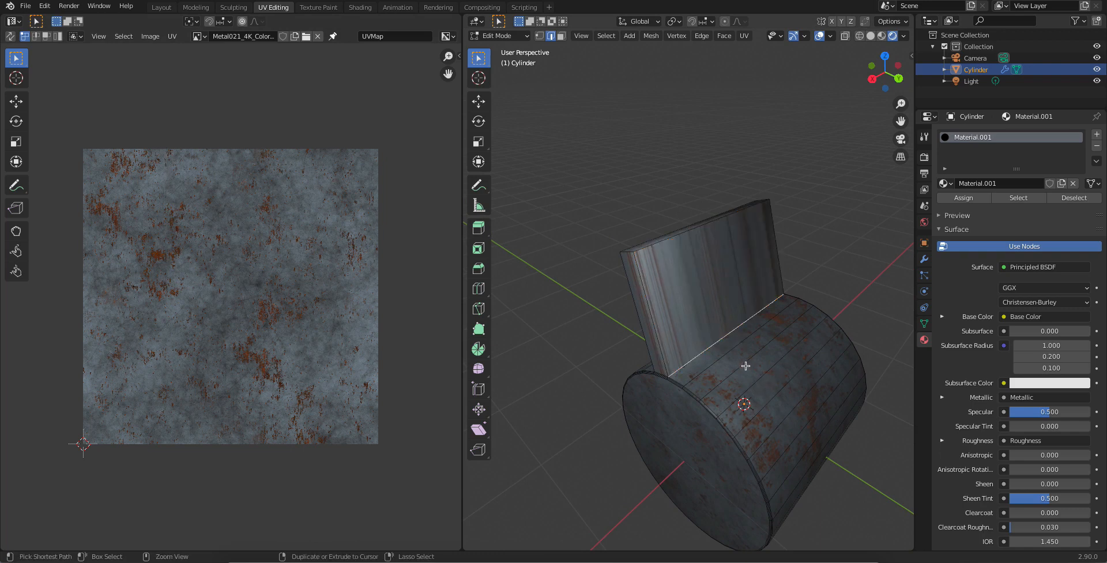
{"action": "key", "text": "ctrl+e"}
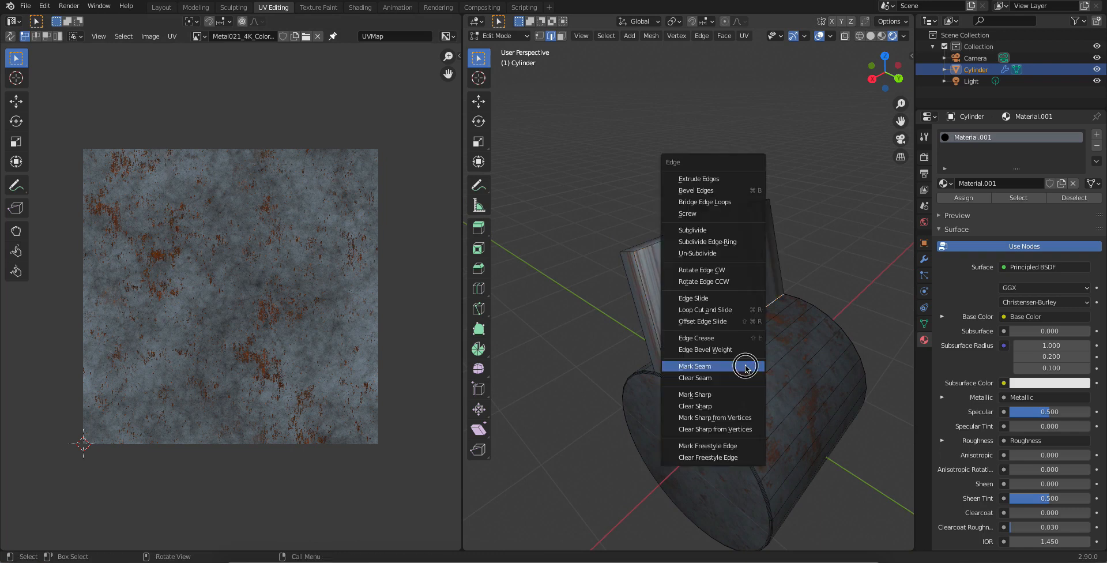
{"action": "left_click", "coordinate": [746, 366]}
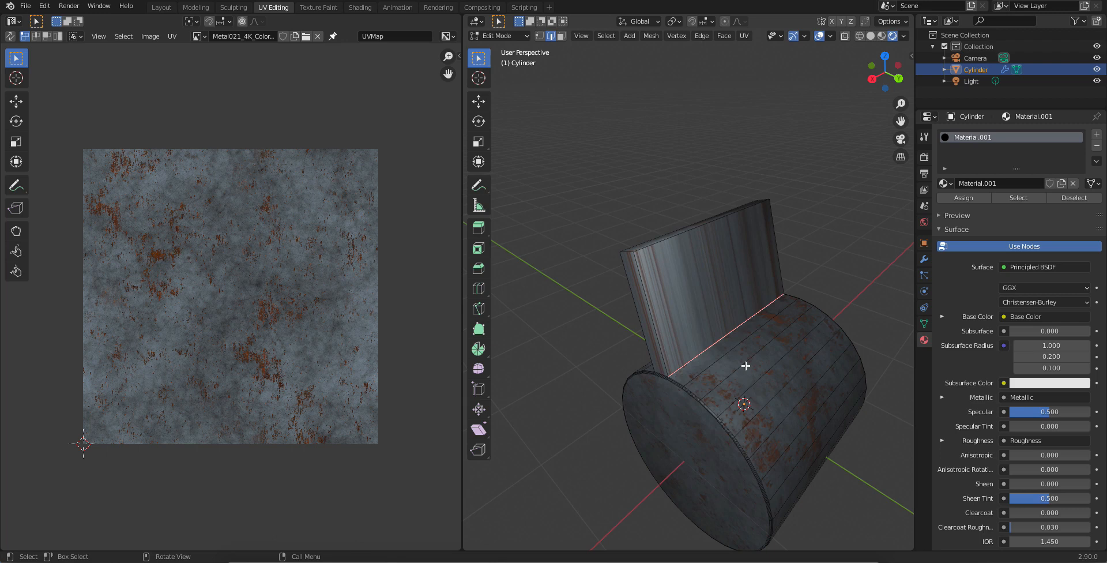
- Unwrap the entire cylinder mesh, clear the selection, and examine the texture on the plate and cylinder
{"action": "key", "text": "a"}
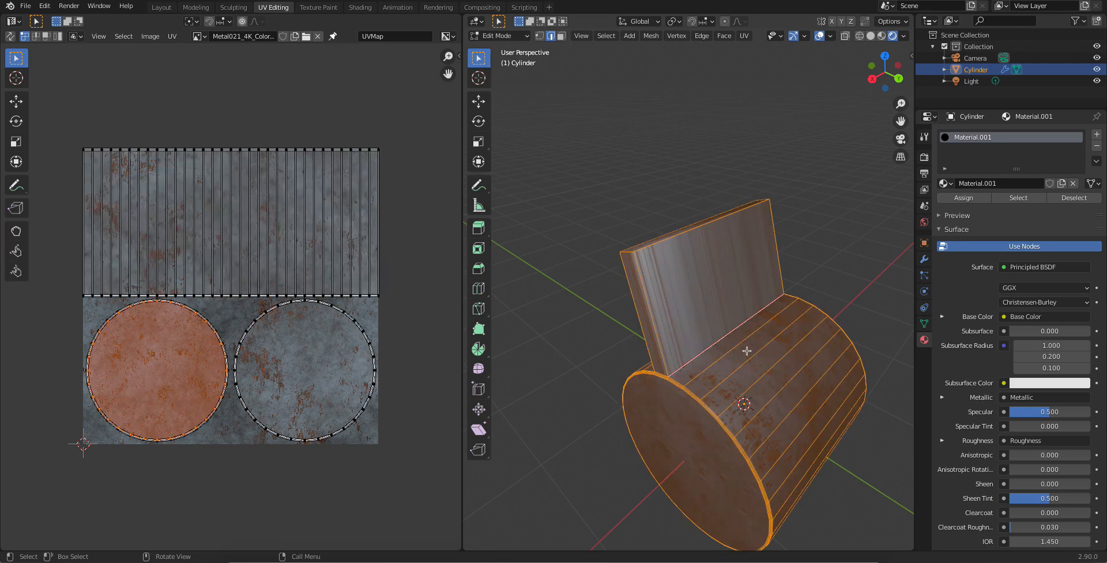
{"action": "key", "text": "u"}
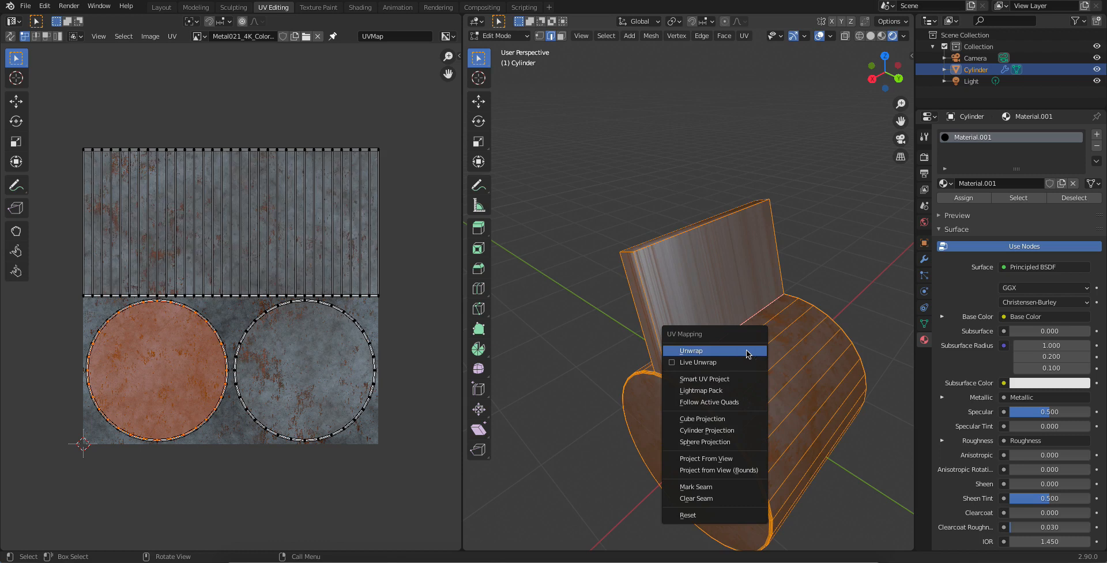
{"action": "left_click", "coordinate": [748, 353]}
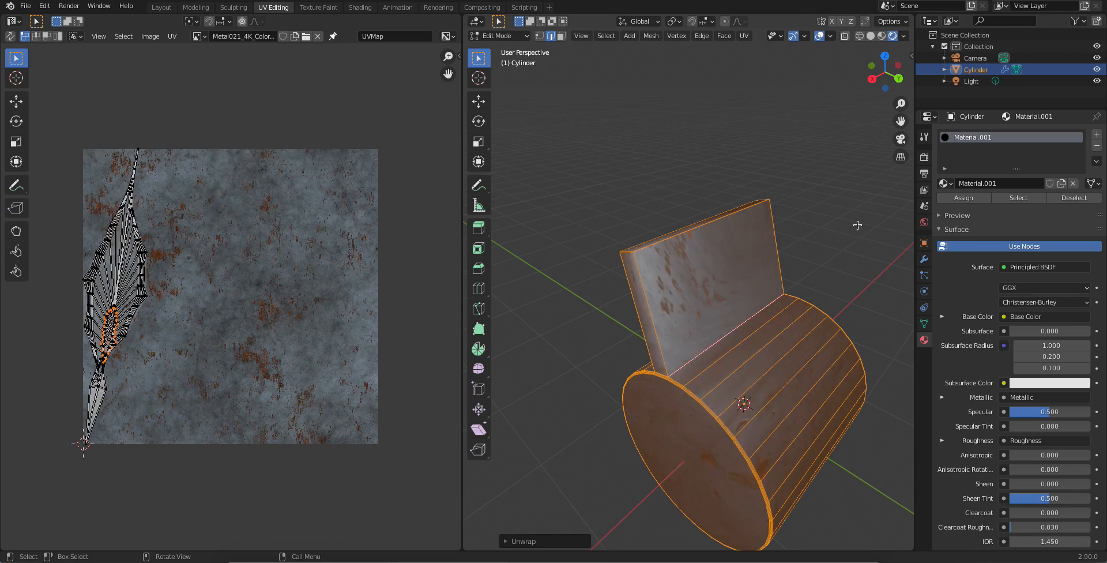
{"action": "key", "text": "alt+a"}
{"action": "middle_click_drag", "start_coordinate": [859, 225], "coordinate": [646, 254]}
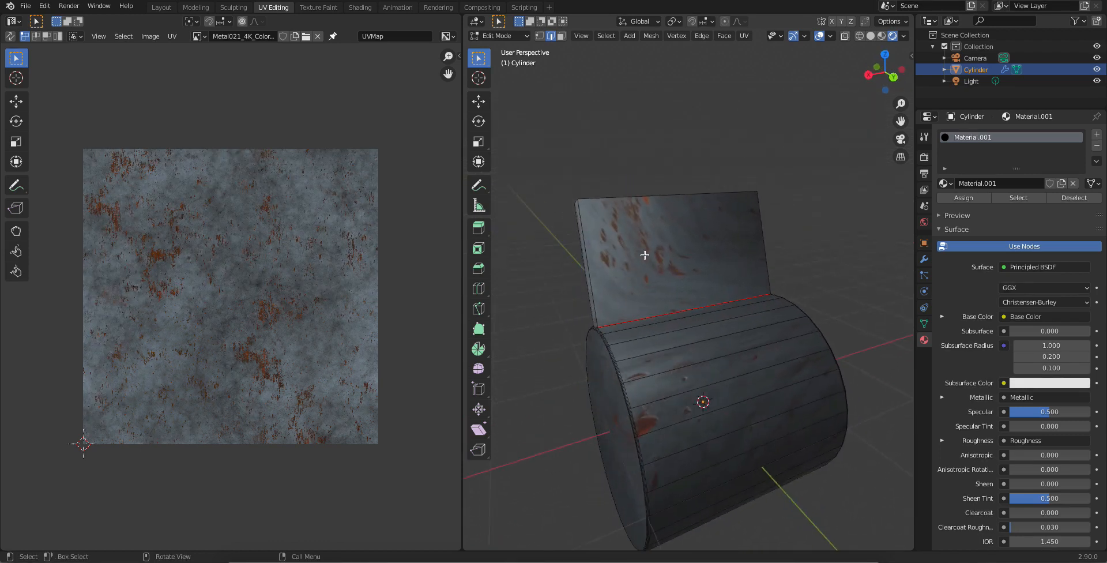
{"action": "middle_click_drag", "start_coordinate": [618, 255], "coordinate": [664, 263]}
- Mark the two side edges of the extruded plate's large face as seams
{"action": "right_click", "coordinate": [818, 300]}
{"action": "left_click", "coordinate": [819, 299]}
{"action": "left_click", "coordinate": [650, 282]}
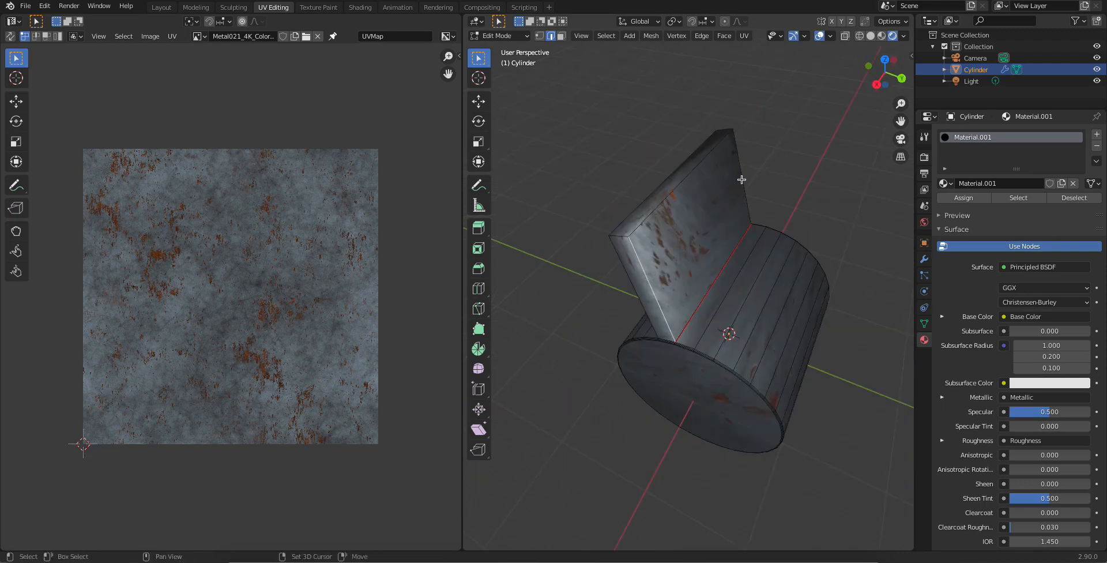
{"action": "right_click", "coordinate": [741, 180]}
{"action": "left_click", "coordinate": [733, 217]}
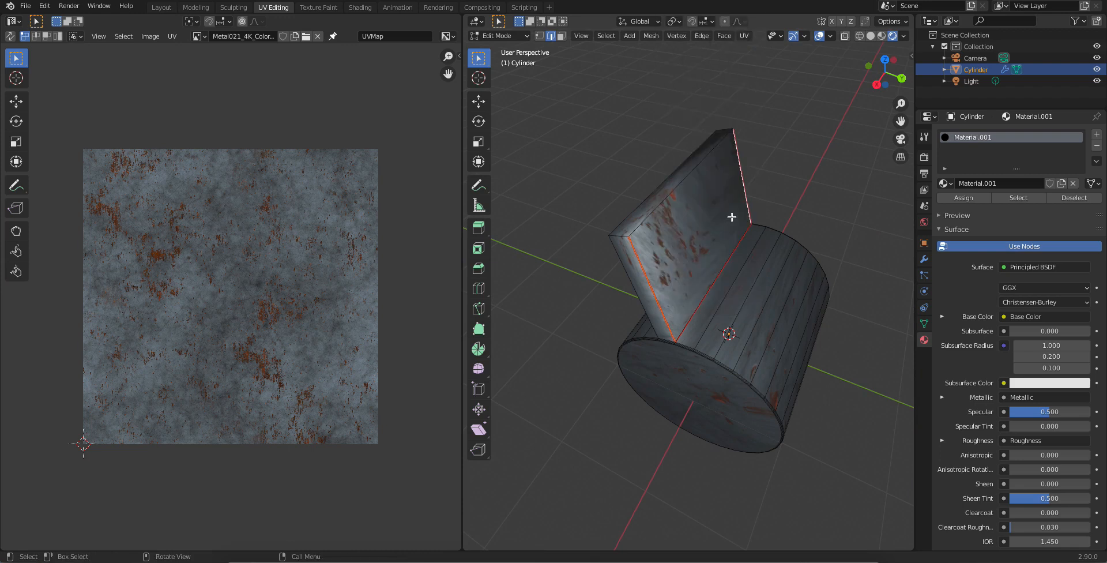
- Select the entire cylinder mesh, unwrap it using the plate's side-edge seams, and clear the selection
{"action": "key", "text": "a"}
{"action": "key", "text": "u"}
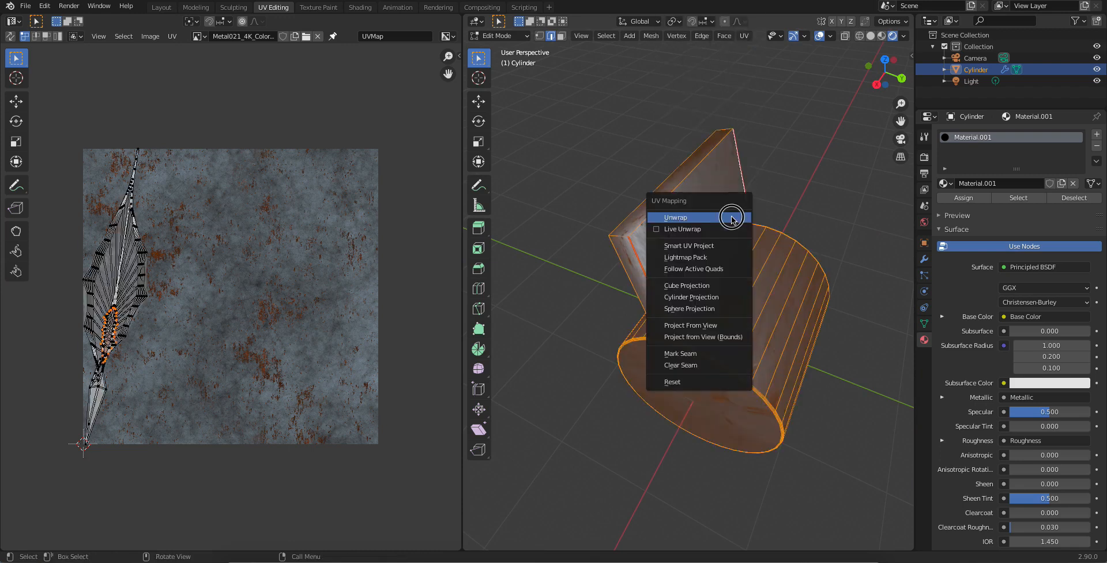
{"action": "left_click", "coordinate": [733, 217]}
{"action": "middle_click_drag", "start_coordinate": [829, 330], "coordinate": [794, 323]}
{"action": "left_click", "coordinate": [804, 202]}
- Examine the texture around the plate and the full mesh's UV layout after the unwrap
{"action": "middle_click_drag", "start_coordinate": [804, 202], "coordinate": [789, 344]}
{"action": "scroll", "coordinate": [689, 200], "scroll_direction": "up", "scroll_amount": 3}
{"action": "scroll", "coordinate": [789, 344], "scroll_direction": "down", "scroll_amount": 4}
{"action": "middle_click_drag", "start_coordinate": [715, 324], "coordinate": [892, 261]}
{"action": "middle_click_drag", "start_coordinate": [802, 280], "coordinate": [709, 348], "text": "shift"}
{"action": "scroll", "coordinate": [709, 349], "scroll_direction": "up", "scroll_amount": 3}
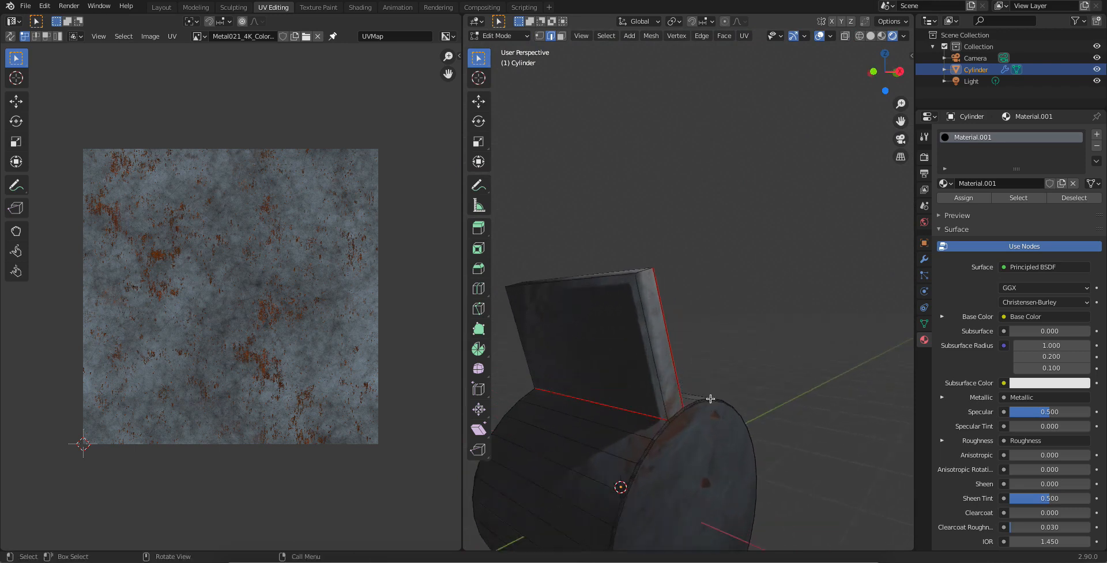
{"action": "middle_click_drag", "start_coordinate": [709, 400], "coordinate": [796, 378]}
{"action": "middle_click_drag", "start_coordinate": [658, 350], "coordinate": [686, 336]}
{"action": "key", "text": "a"}
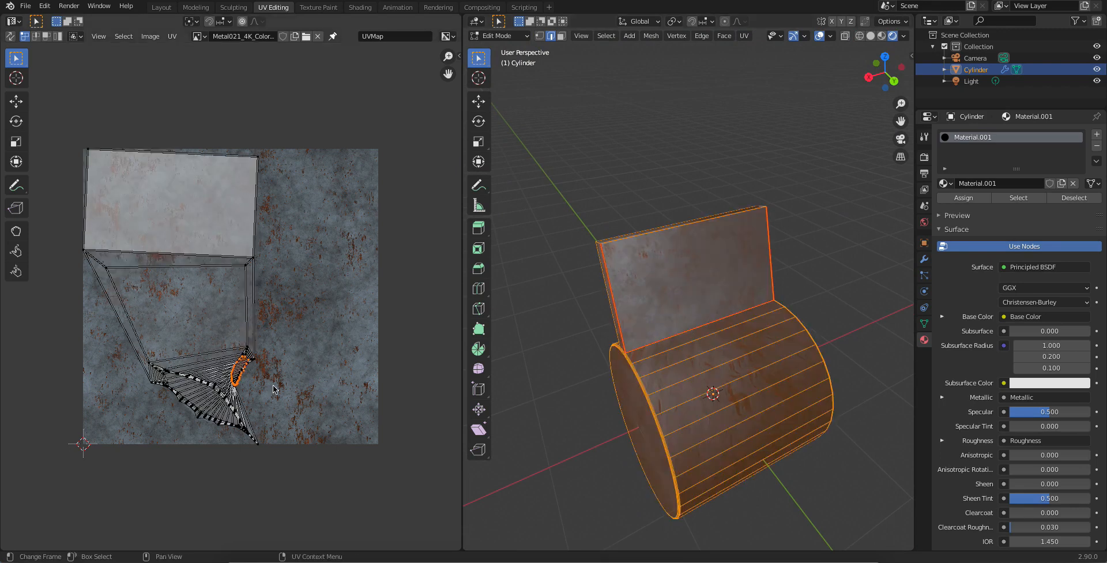
{"action": "middle_click_drag", "start_coordinate": [646, 381], "coordinate": [698, 509]}
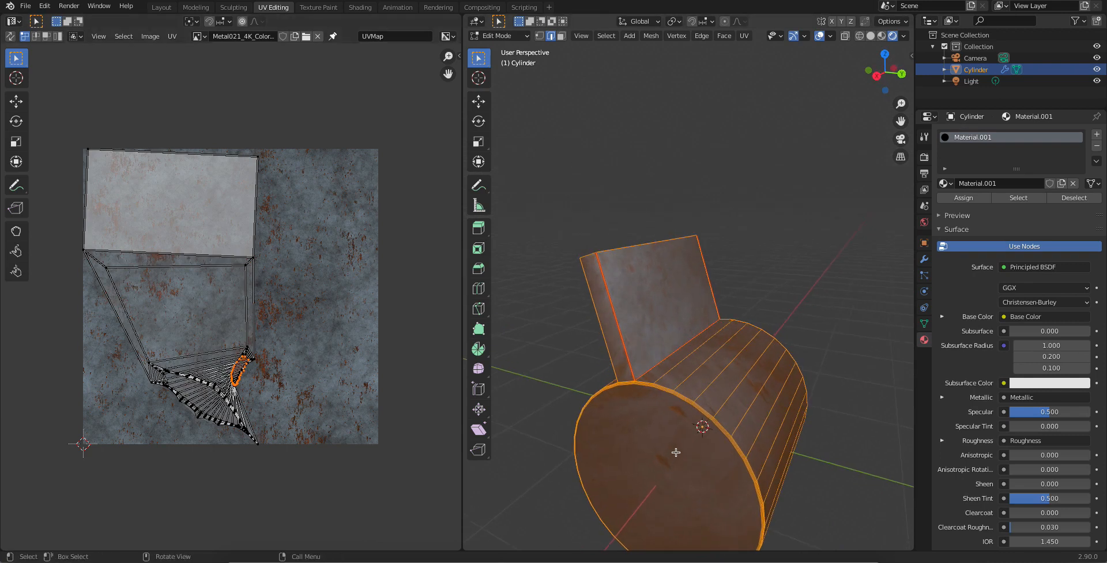
- Select the edge loops around both cylinder end caps and mark them as seams
{"action": "left_click", "coordinate": [714, 424]}
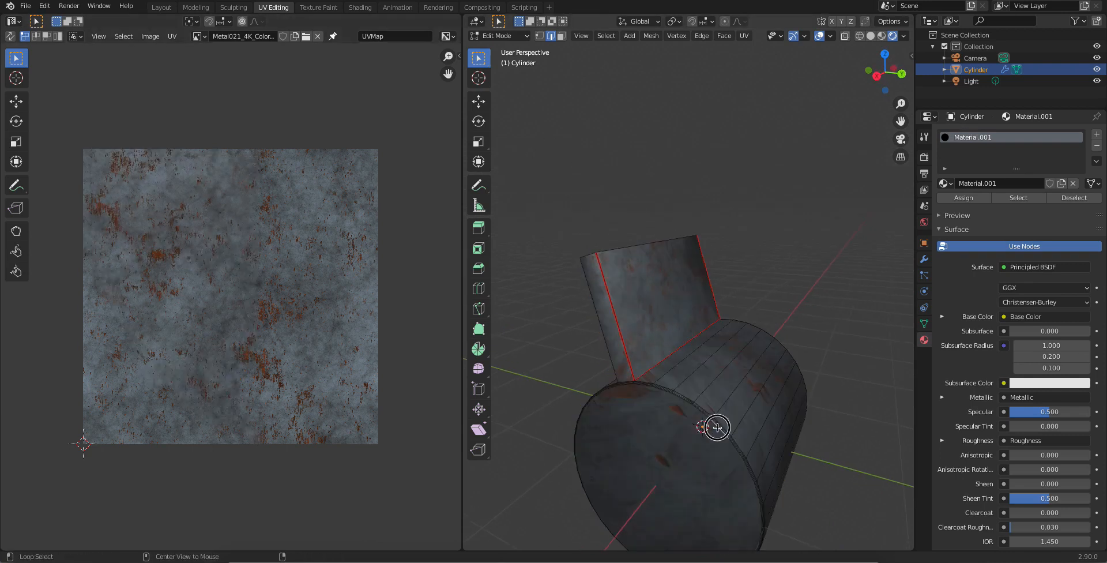
{"action": "left_click", "coordinate": [717, 427], "text": "alt"}
{"action": "middle_click_drag", "start_coordinate": [761, 393], "coordinate": [692, 413]}
{"action": "left_click", "coordinate": [691, 405], "text": "alt+shift"}
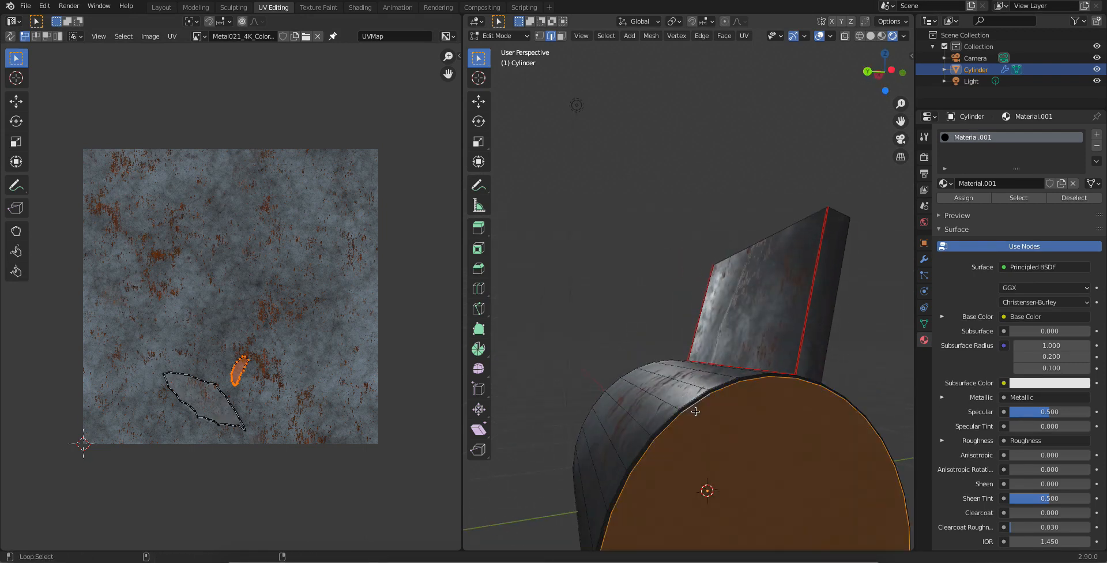
{"action": "scroll", "coordinate": [694, 413], "scroll_direction": "down", "scroll_amount": 1}
{"action": "key", "text": "super+e"}
{"action": "left_click", "coordinate": [698, 414]}
{"action": "middle_click_drag", "start_coordinate": [698, 414], "coordinate": [741, 383]}
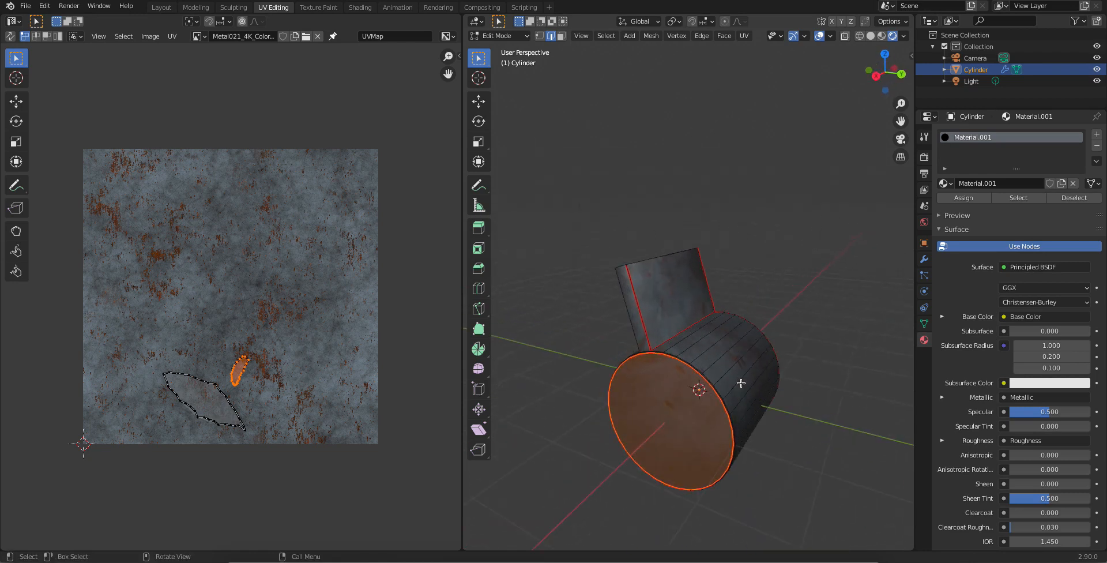
- Unwrap the entire mesh with the end-cap seams in place and show the resulting UV layout
{"action": "key", "text": "a"}
{"action": "key", "text": "u"}
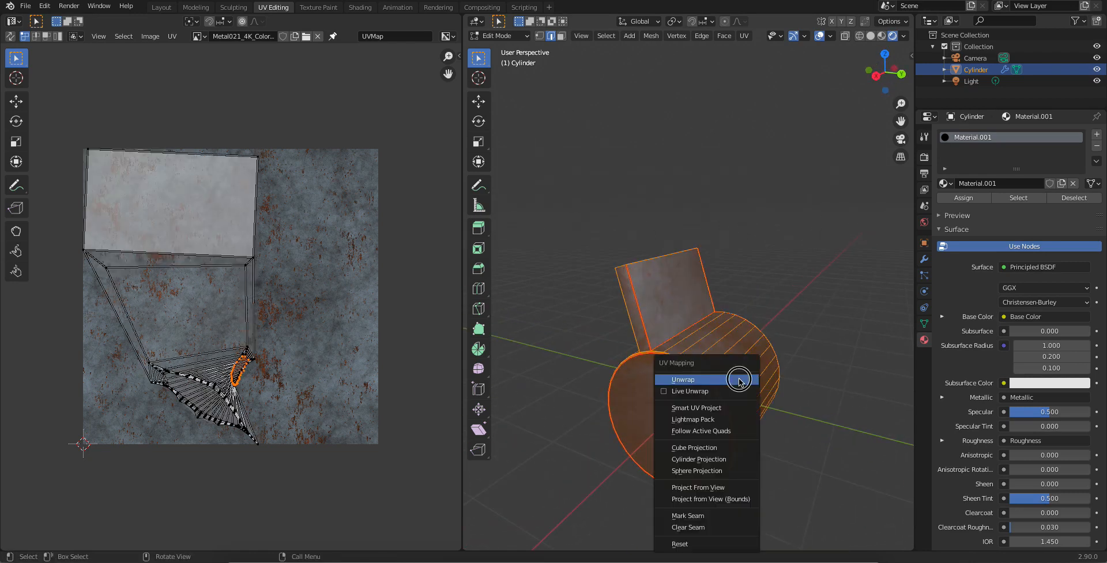
{"action": "left_click", "coordinate": [741, 381]}
{"action": "left_click", "coordinate": [812, 432]}
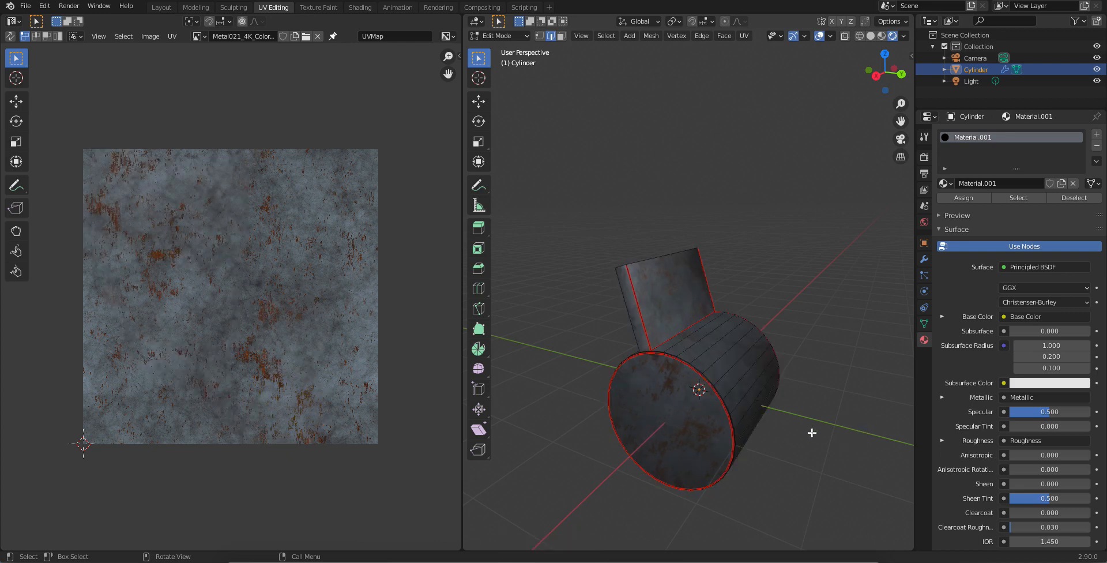
{"action": "key", "text": "a"}
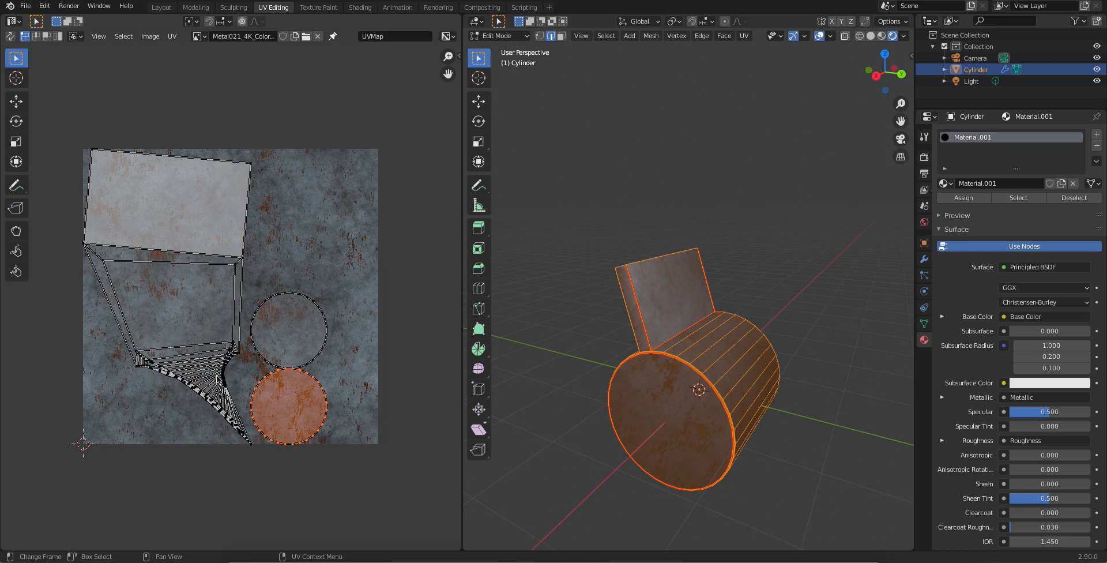
- Mark the short edges across the plate's thickness, where its base meets the cylinder, as seams
{"action": "middle_click_drag", "start_coordinate": [706, 376], "coordinate": [693, 399]}
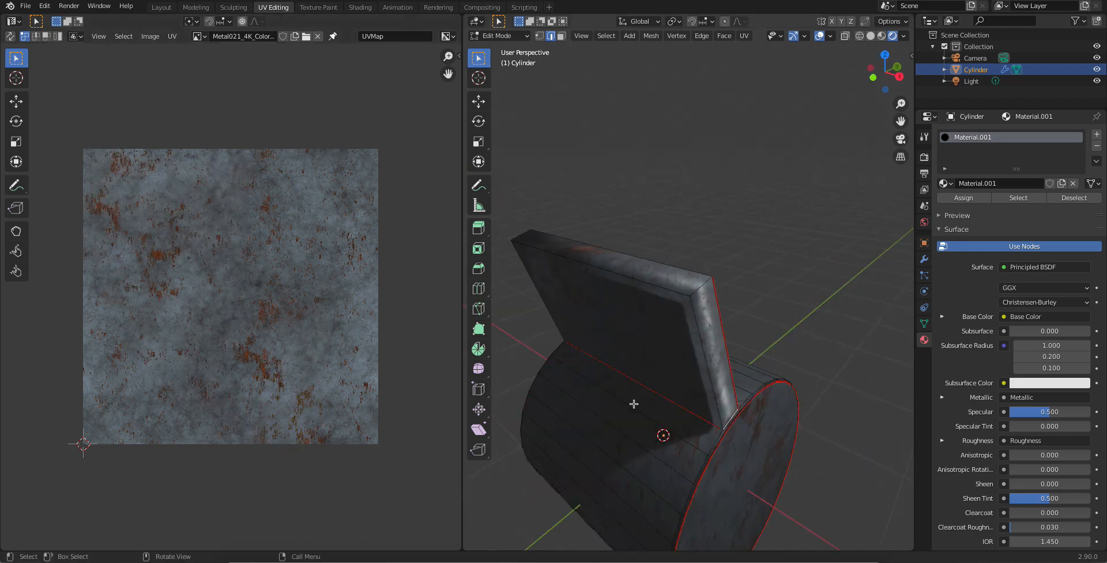
{"action": "middle_click_drag", "start_coordinate": [634, 404], "coordinate": [533, 444]}
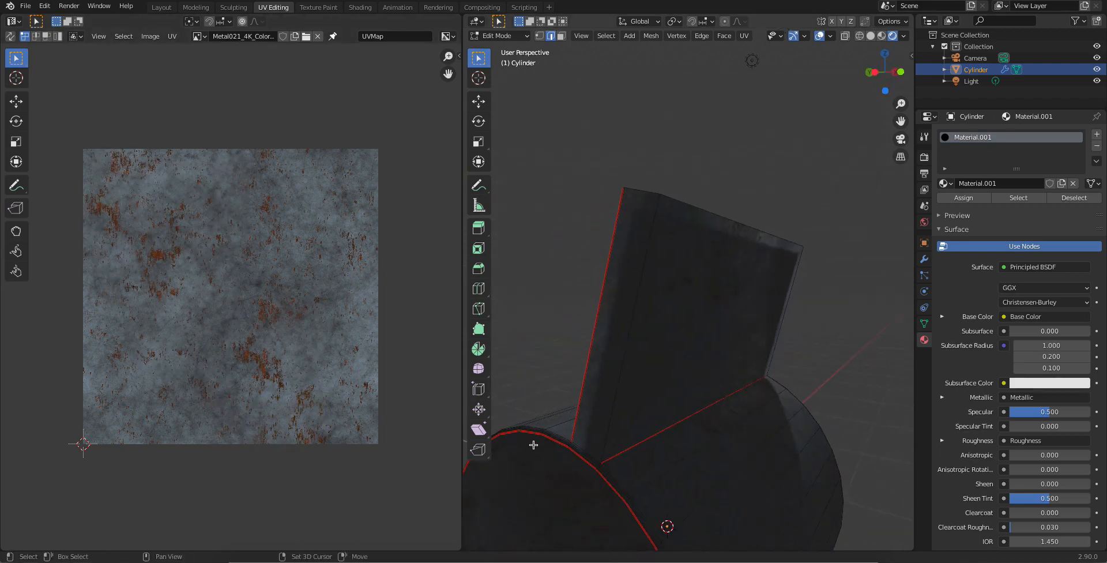
{"action": "key", "text": "ctrl+e"}
{"action": "left_click", "coordinate": [589, 456]}
{"action": "middle_click_drag", "start_coordinate": [589, 456], "coordinate": [541, 406]}
- Unwrap the whole mesh with the plate's base separated by seams, and clear the selection
{"action": "key", "text": "a"}
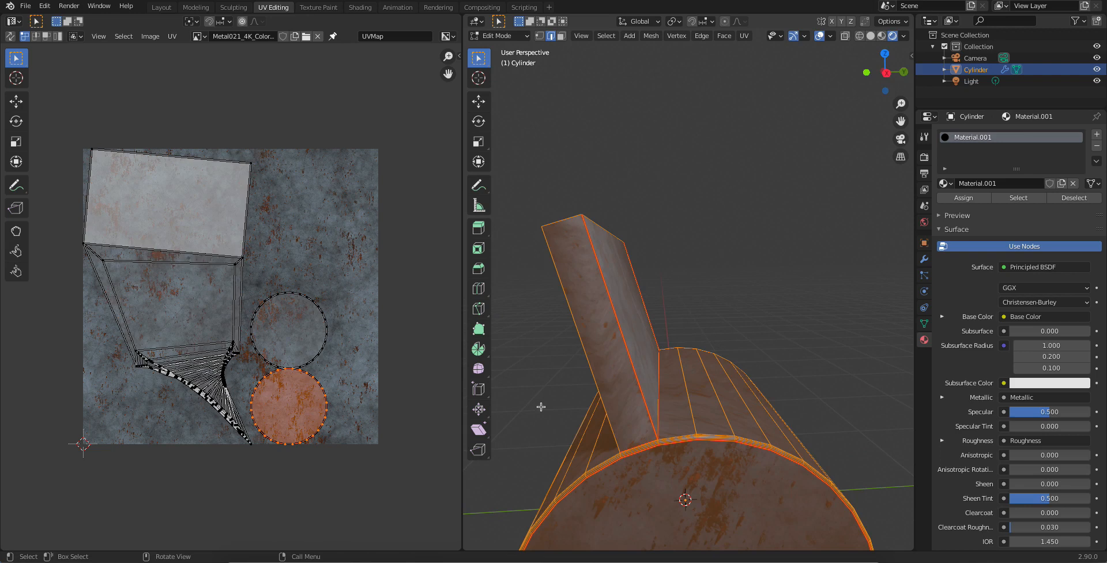
{"action": "key", "text": "u"}
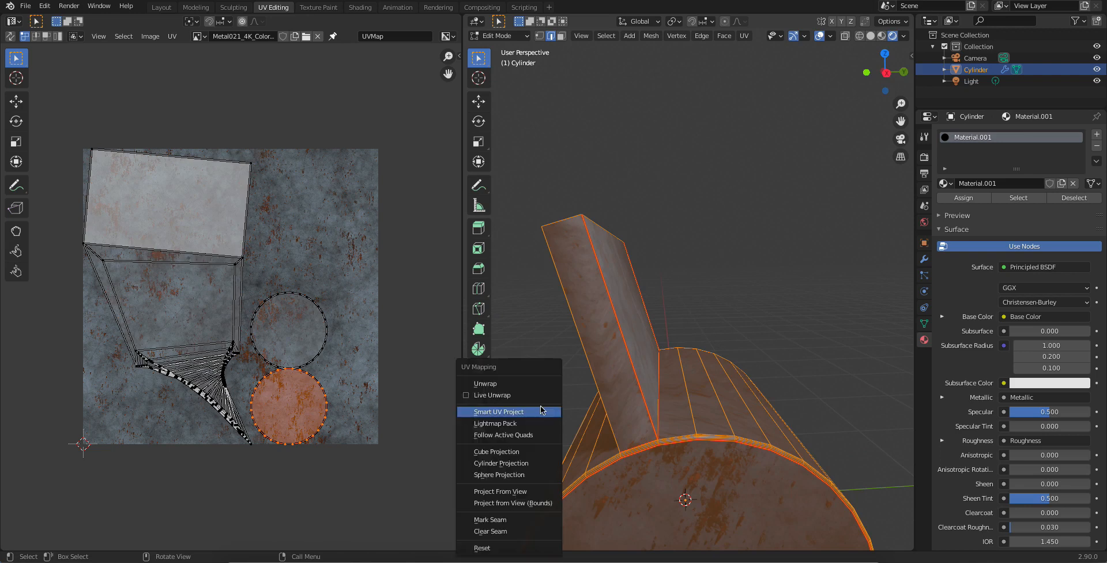
{"action": "left_click", "coordinate": [495, 384]}
{"action": "middle_click_drag", "start_coordinate": [675, 403], "coordinate": [745, 411]}
{"action": "left_click", "coordinate": [870, 362]}
- Return to Object Mode and rotate the cylinder about the global Z axis
{"action": "key", "text": "Tab"}
{"action": "mouse_move", "coordinate": [641, 379]}
{"action": "middle_mouse_down"}
{"action": "mouse_move", "coordinate": [756, 394]}
{"action": "mouse_move", "coordinate": [804, 358]}
{"action": "mouse_move", "coordinate": [617, 435]}
{"action": "mouse_move", "coordinate": [606, 447]}
{"action": "mouse_move", "coordinate": [614, 465]}
{"action": "mouse_move", "coordinate": [620, 412]}
{"action": "mouse_move", "coordinate": [681, 402]}
{"action": "mouse_move", "coordinate": [711, 417]}
{"action": "mouse_move", "coordinate": [694, 356]}
{"action": "mouse_move", "coordinate": [599, 337]}
{"action": "mouse_move", "coordinate": [630, 423]}
{"action": "mouse_move", "coordinate": [639, 331]}
{"action": "mouse_move", "coordinate": [720, 306]}
{"action": "mouse_move", "coordinate": [714, 329]}
{"action": "mouse_move", "coordinate": [650, 366]}
{"action": "middle_mouse_up"}
{"action": "scroll", "coordinate": [605, 443], "scroll_direction": "up", "scroll_amount": 2}
{"action": "scroll", "coordinate": [623, 427], "scroll_direction": "up", "scroll_amount": 3}
{"action": "scroll", "coordinate": [697, 348], "scroll_direction": "down", "scroll_amount": 5}
{"action": "key", "text": "Tab"}
{"action": "key", "text": "Tab"}
{"action": "key", "text": "r"}
{"action": "key", "text": "z"}
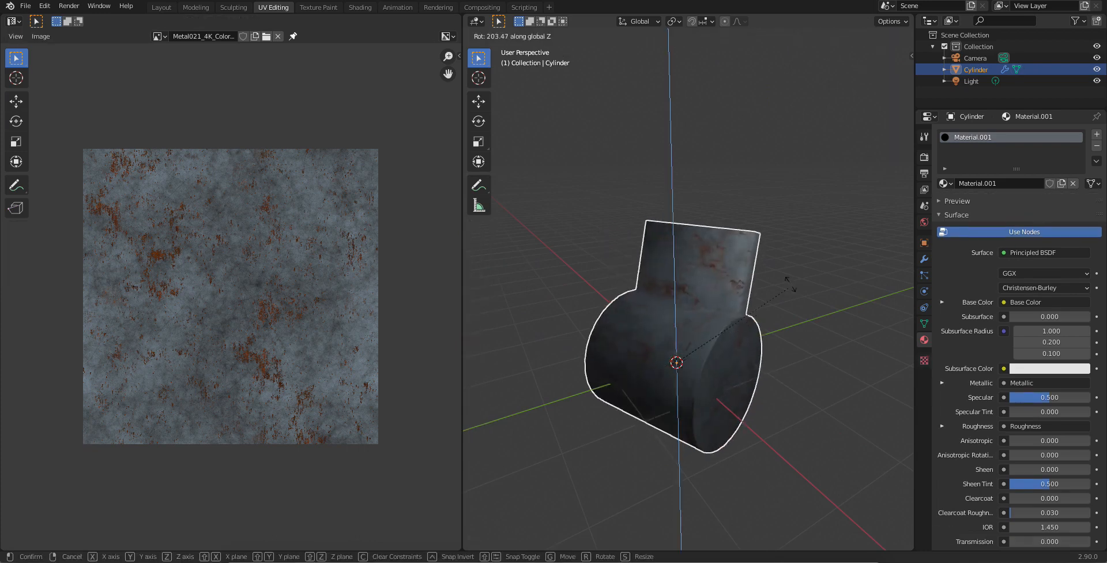
{"action": "left_click", "coordinate": [728, 387]}
- Examine the rusty texture on the rotated cylinder and its plate from several sides
{"action": "middle_click_drag", "start_coordinate": [727, 383], "coordinate": [593, 353]}
{"action": "scroll", "coordinate": [735, 367], "scroll_direction": "up", "scroll_amount": 3}
{"action": "middle_click_drag", "start_coordinate": [734, 367], "coordinate": [468, 383]}
{"action": "scroll", "coordinate": [669, 383], "scroll_direction": "down", "scroll_amount": 3}
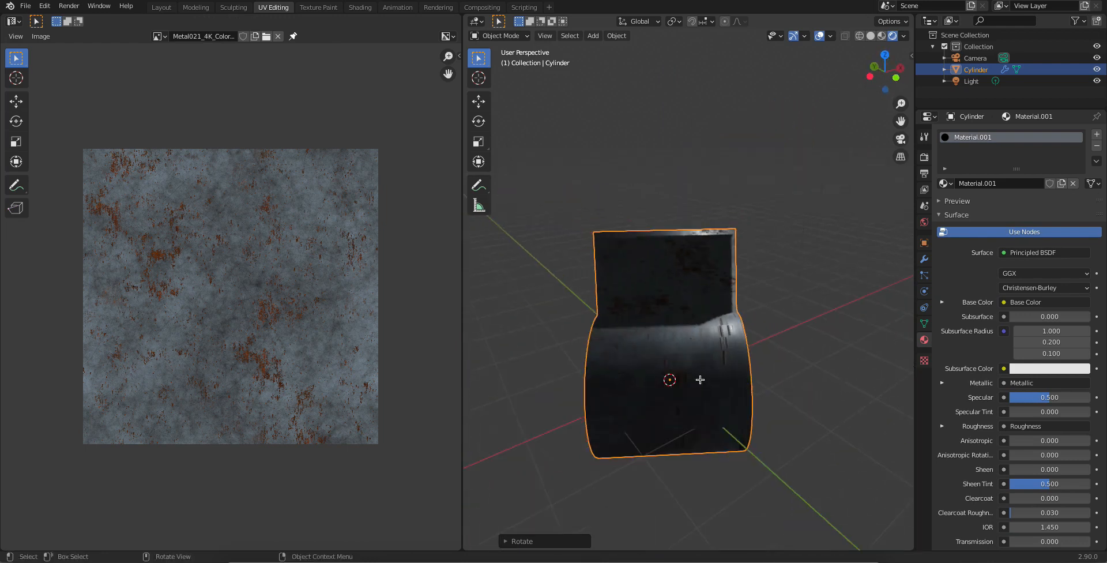
{"action": "key", "text": "Tab"}
{"action": "key", "text": "Tab"}
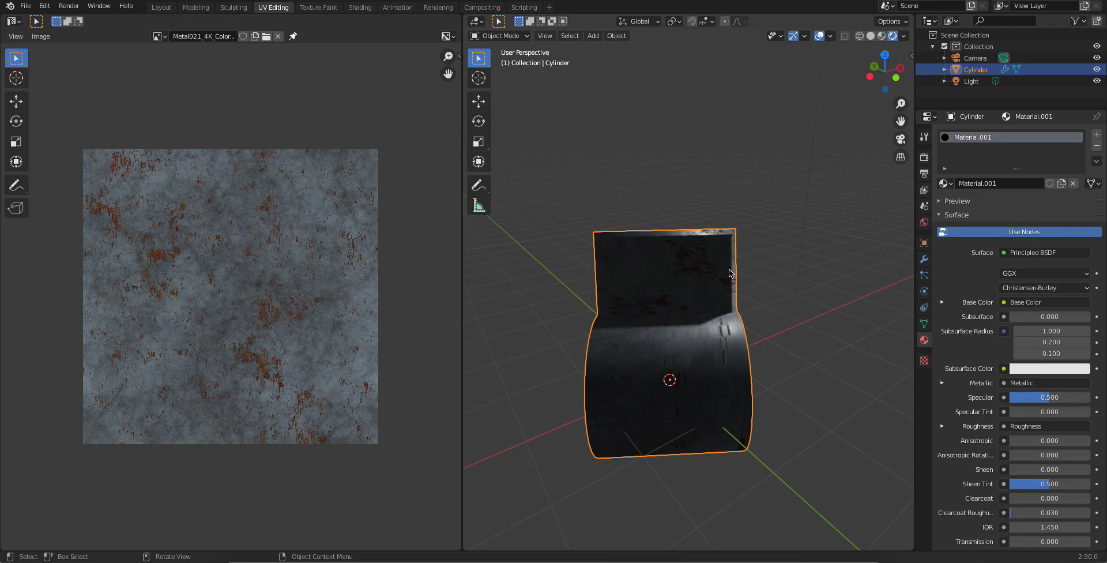
{"action": "middle_click_drag", "start_coordinate": [641, 344], "coordinate": [675, 279]}
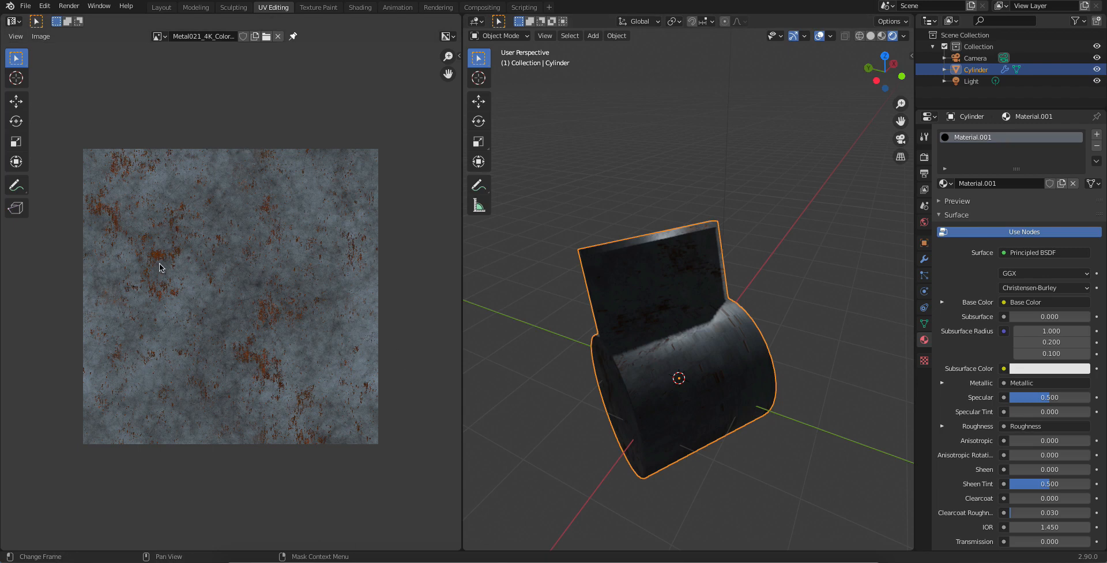
{"action": "middle_click_drag", "start_coordinate": [786, 355], "coordinate": [545, 349]}
{"action": "scroll", "coordinate": [735, 350], "scroll_direction": "up", "scroll_amount": 3}
{"action": "middle_click_drag", "start_coordinate": [735, 350], "coordinate": [633, 385]}
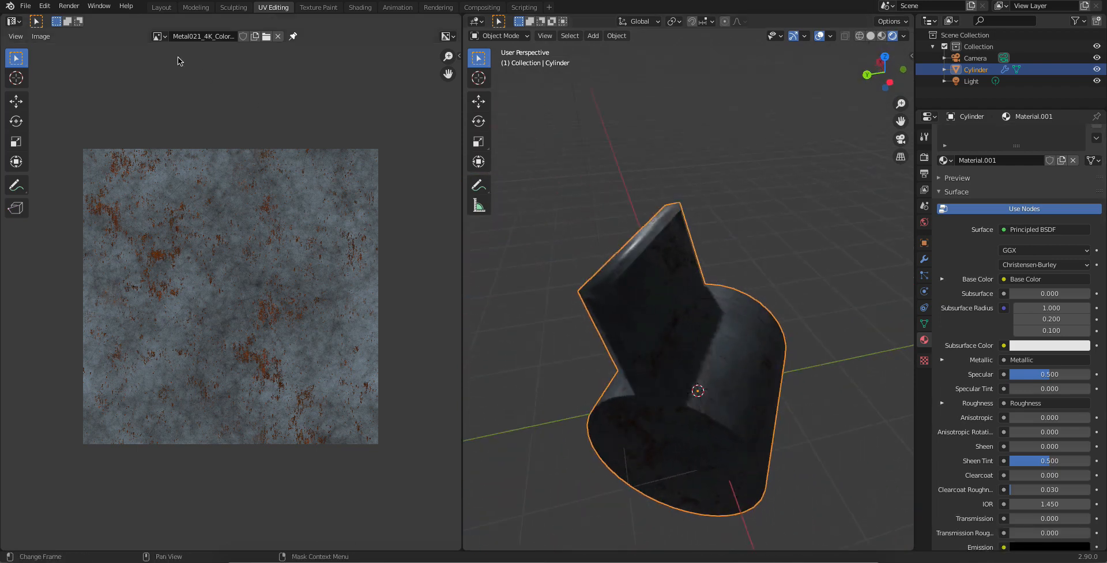
- Inspect the textured cylinder in the Layout workspace with the object deselected
{"action": "left_click", "coordinate": [161, 7]}
{"action": "middle_click_drag", "start_coordinate": [601, 301], "coordinate": [462, 293]}
{"action": "scroll", "coordinate": [513, 323], "scroll_direction": "up", "scroll_amount": 4}
{"action": "left_click", "coordinate": [670, 199]}
{"action": "scroll", "coordinate": [544, 230], "scroll_direction": "down", "scroll_amount": 3}
{"action": "middle_click_drag", "start_coordinate": [544, 230], "coordinate": [587, 231]}
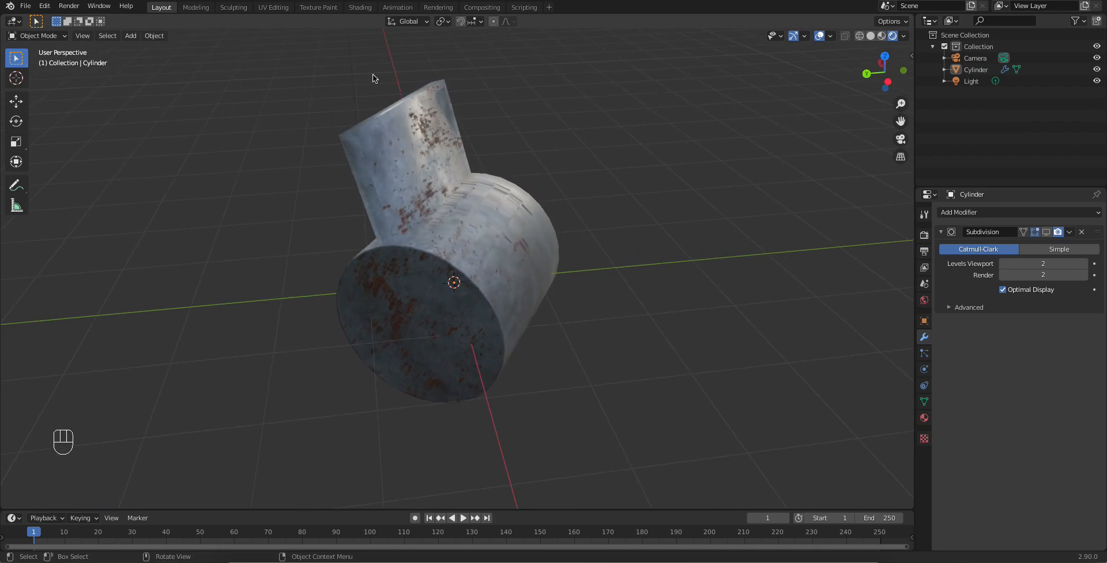
- Return to the UV Editing workspace, select one end cap's whole circular UV island, and move it away from the neighbouring circle
{"action": "left_click", "coordinate": [269, 8]}
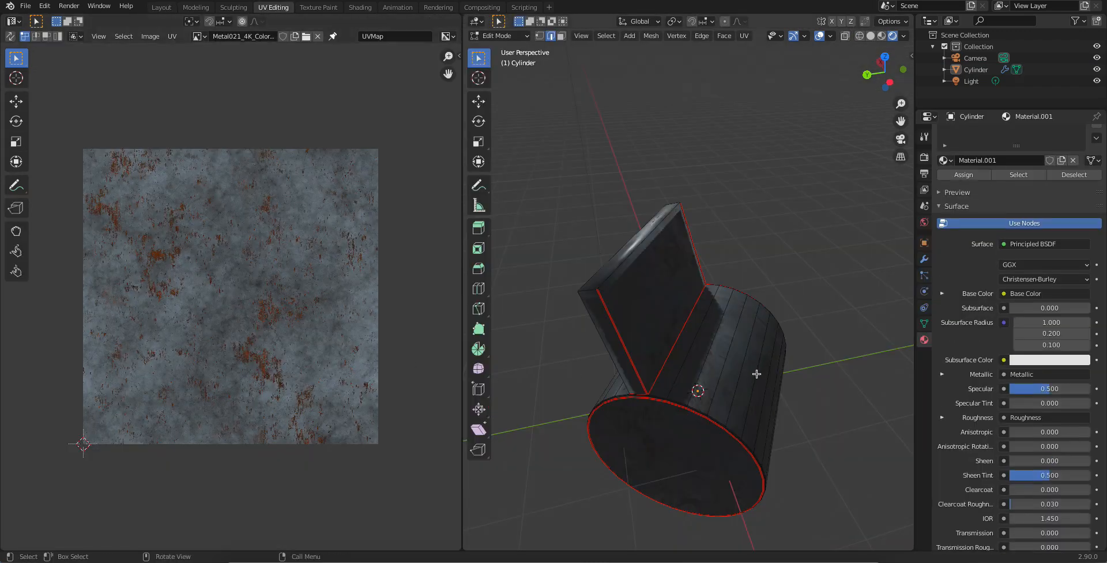
{"action": "key", "text": "a"}
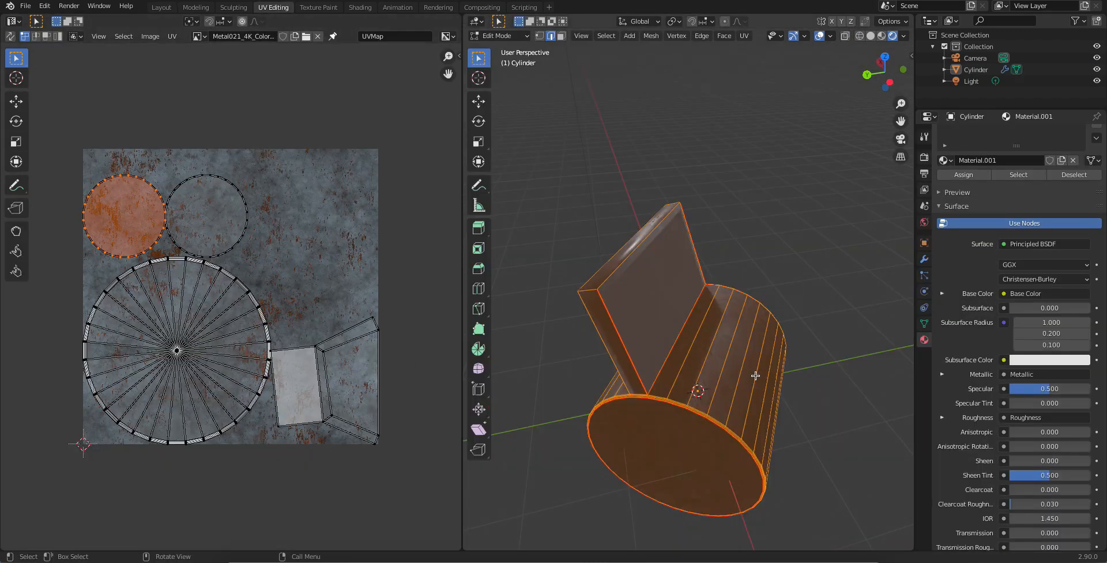
{"action": "left_click", "coordinate": [248, 242]}
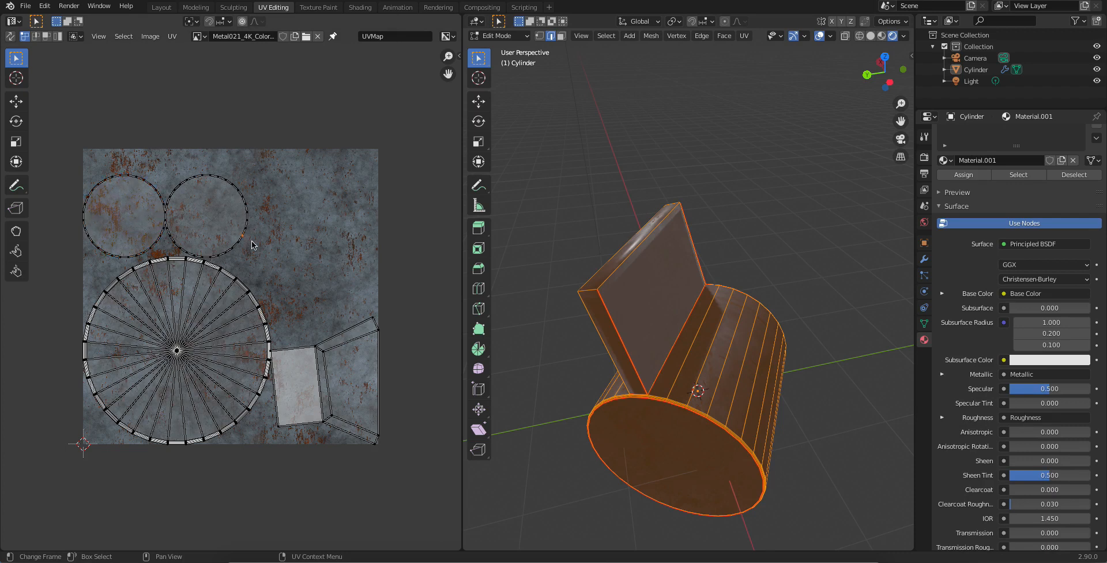
{"action": "left_click_drag", "start_coordinate": [254, 256], "coordinate": [180, 151]}
{"action": "key", "text": "l"}
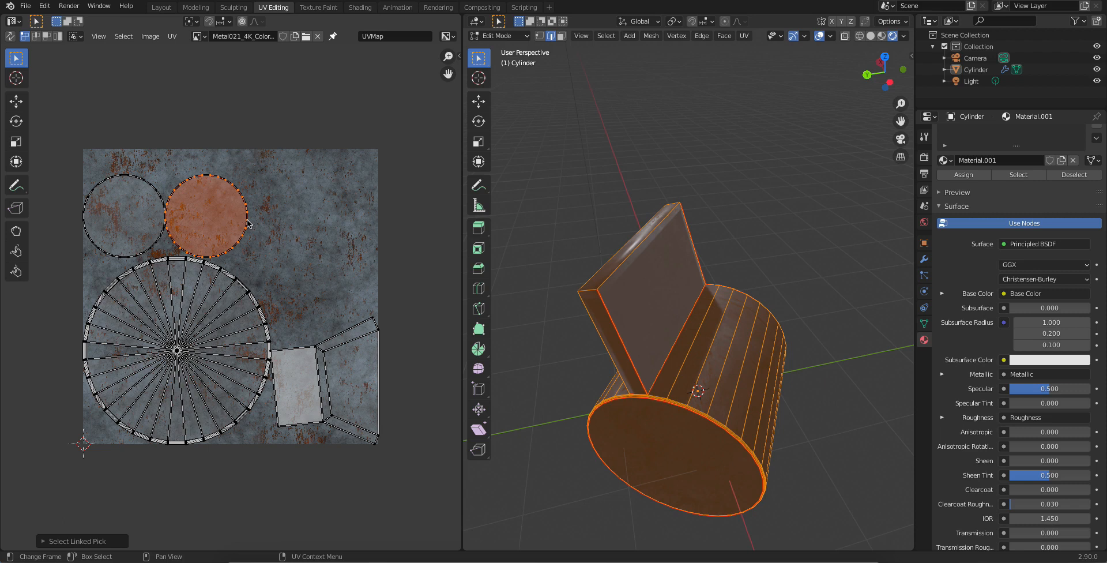
{"action": "key", "text": "g"}
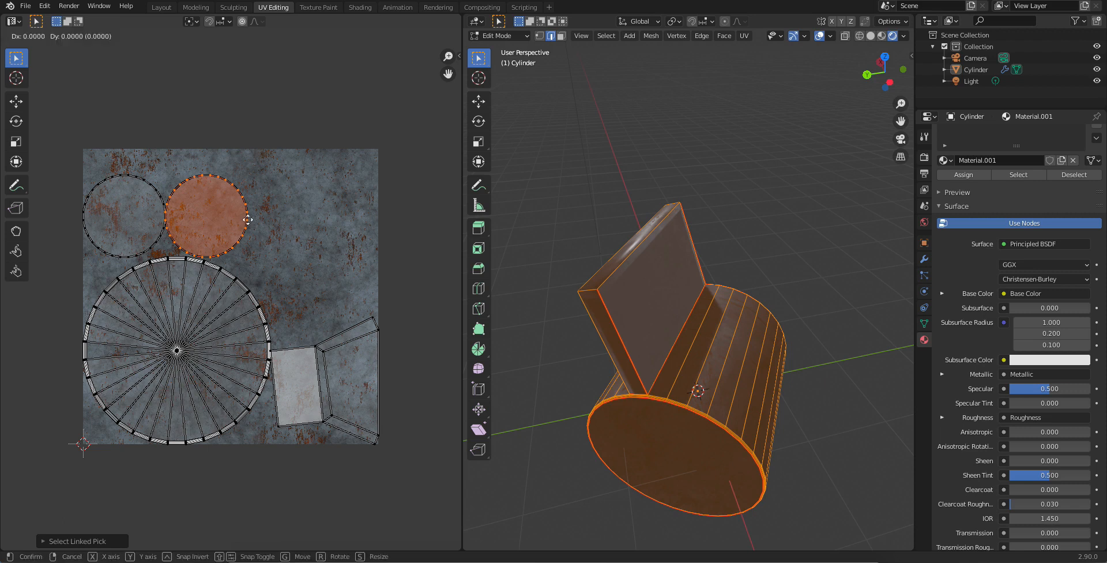
{"action": "left_click", "coordinate": [317, 241]}
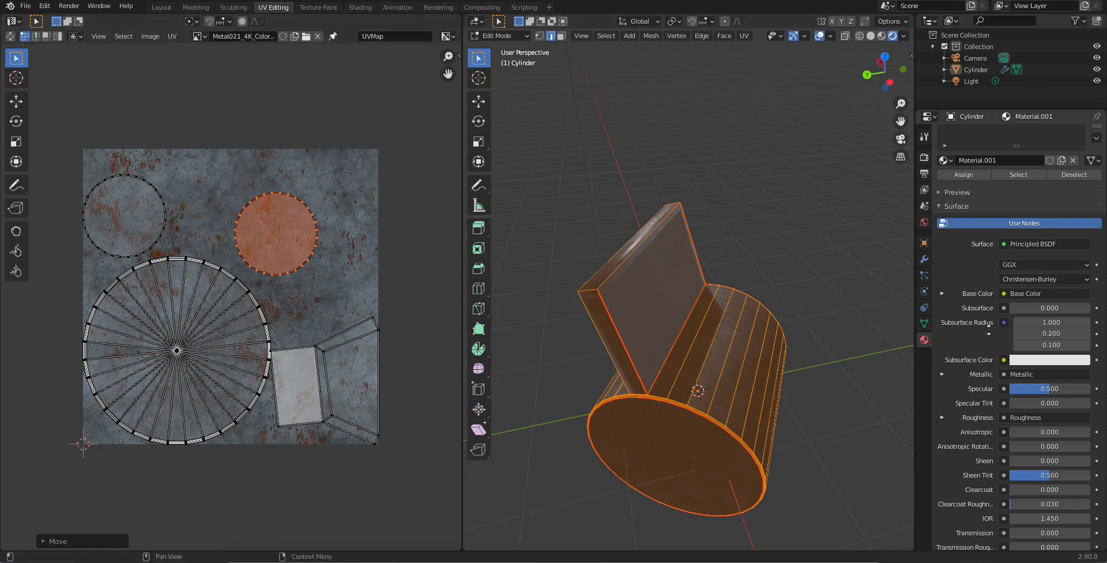
- Select the matching end-cap face in face mode and move its UV circle toward the texture's centre
{"action": "scroll", "coordinate": [989, 326], "scroll_direction": "down", "scroll_amount": 1}
{"action": "middle_click_drag", "start_coordinate": [692, 357], "coordinate": [751, 396]}
{"action": "key", "text": "alt+a"}
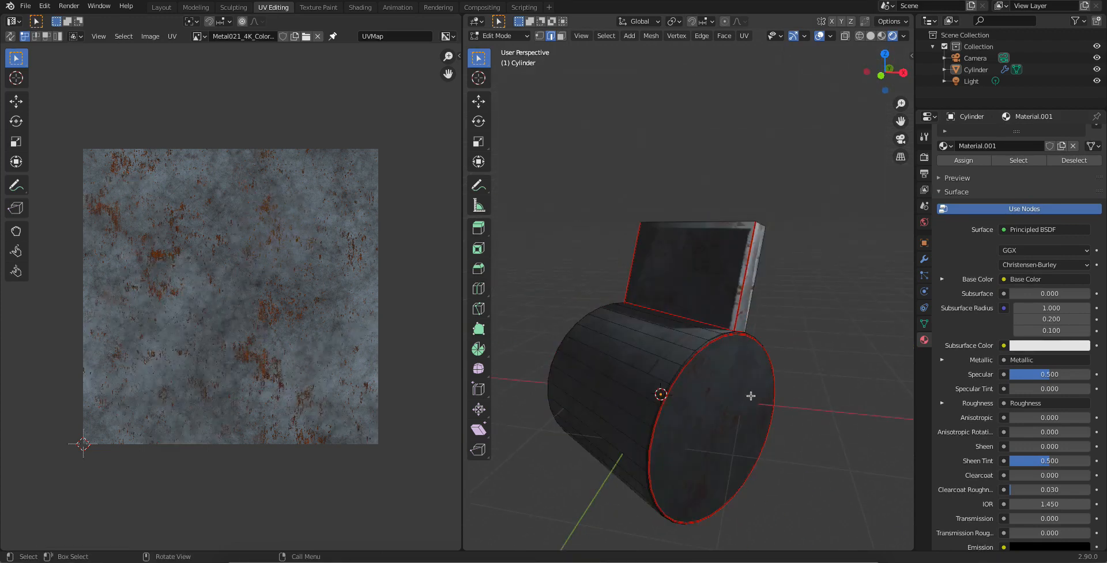
{"action": "left_click", "coordinate": [562, 36]}
{"action": "left_click", "coordinate": [726, 408]}
{"action": "middle_click_drag", "start_coordinate": [794, 415], "coordinate": [753, 314]}
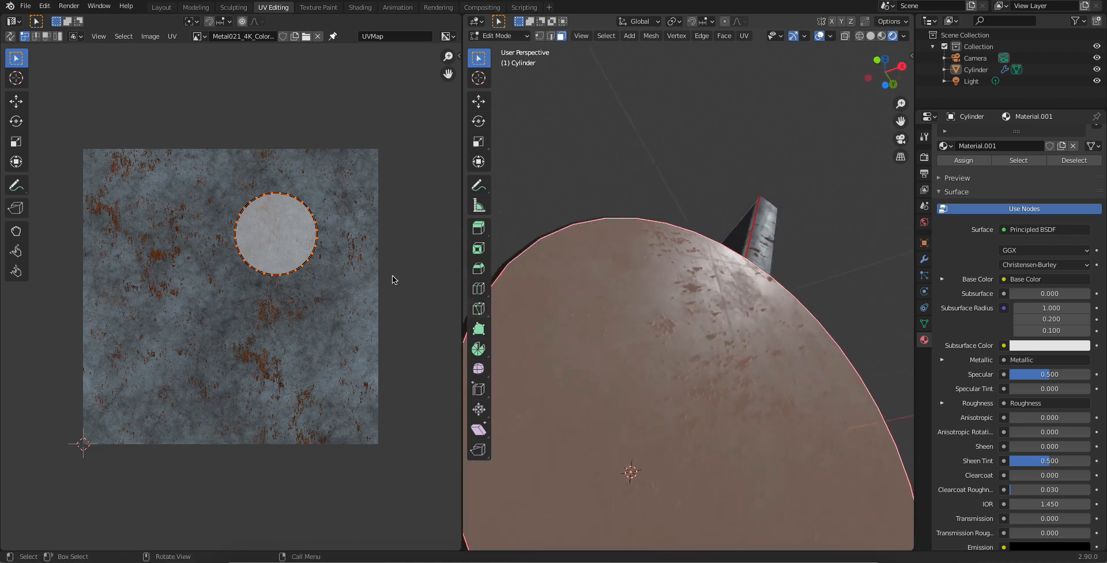
{"action": "key", "text": "g"}
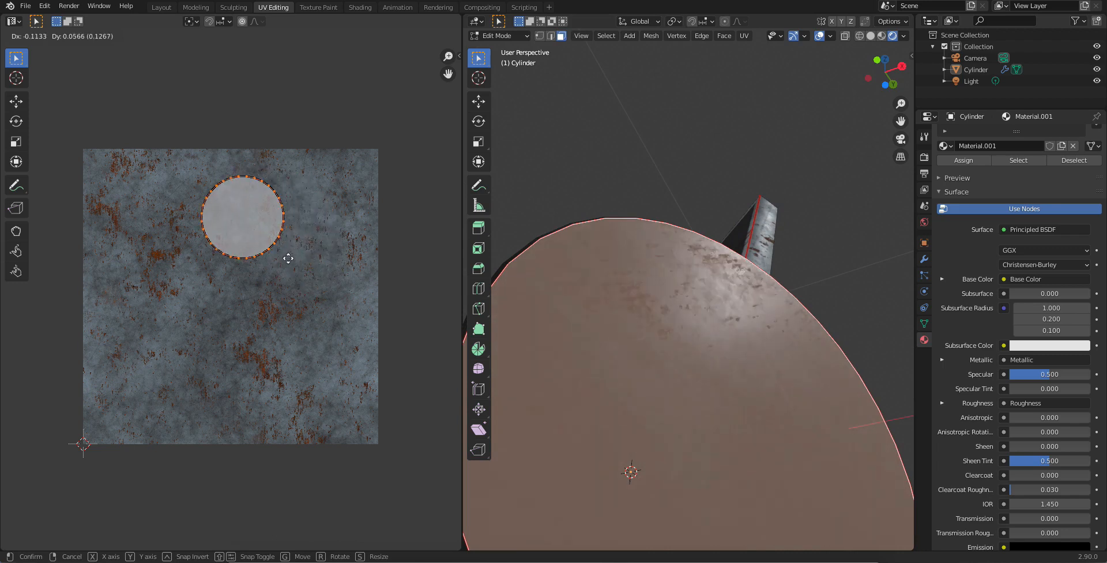
{"action": "left_click", "coordinate": [279, 294]}
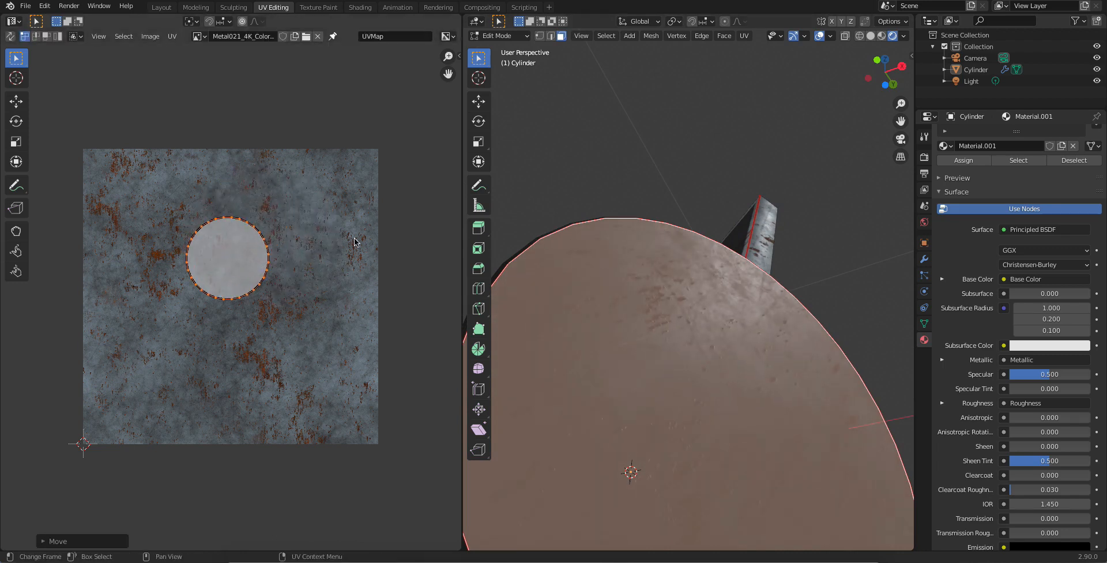
- Examine the finished cylinder's end cap, plate and curved side in Object Mode in the Layout workspace
{"action": "key", "text": "Tab"}
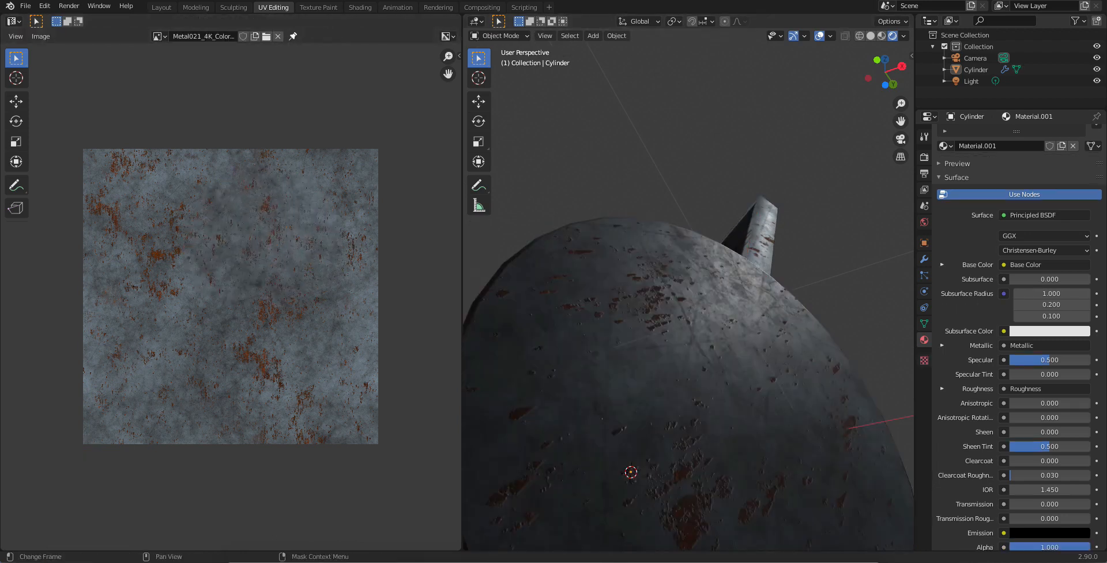
{"action": "left_click", "coordinate": [161, 7]}
{"action": "middle_click_drag", "start_coordinate": [638, 306], "coordinate": [577, 301]}
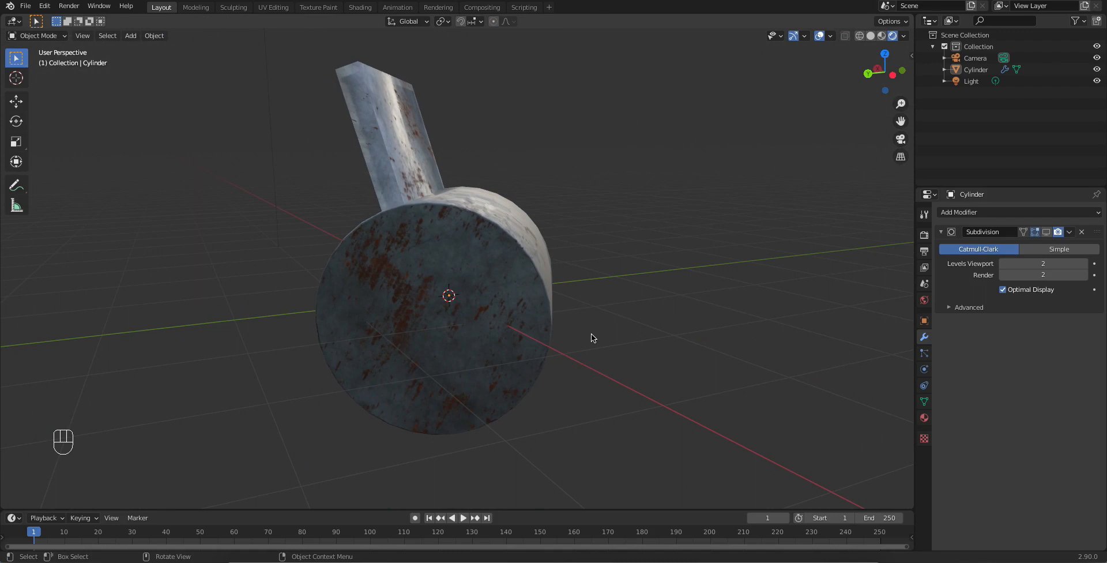
{"action": "middle_click_drag", "start_coordinate": [595, 338], "coordinate": [521, 347]}
{"action": "middle_click_drag", "start_coordinate": [513, 303], "coordinate": [598, 358]}
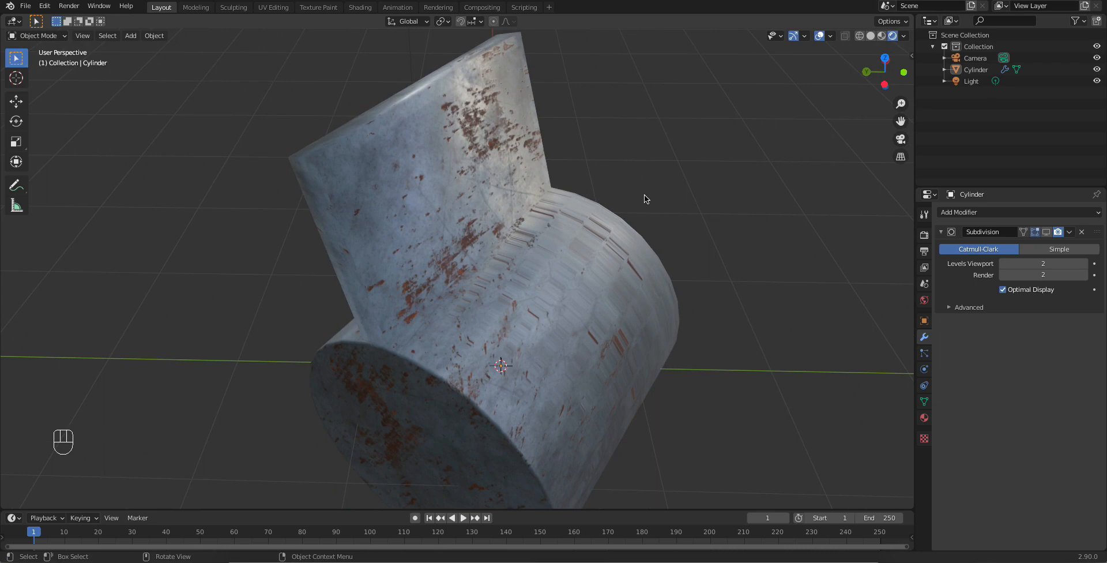
{"action": "middle_click_drag", "start_coordinate": [584, 345], "coordinate": [546, 379]}
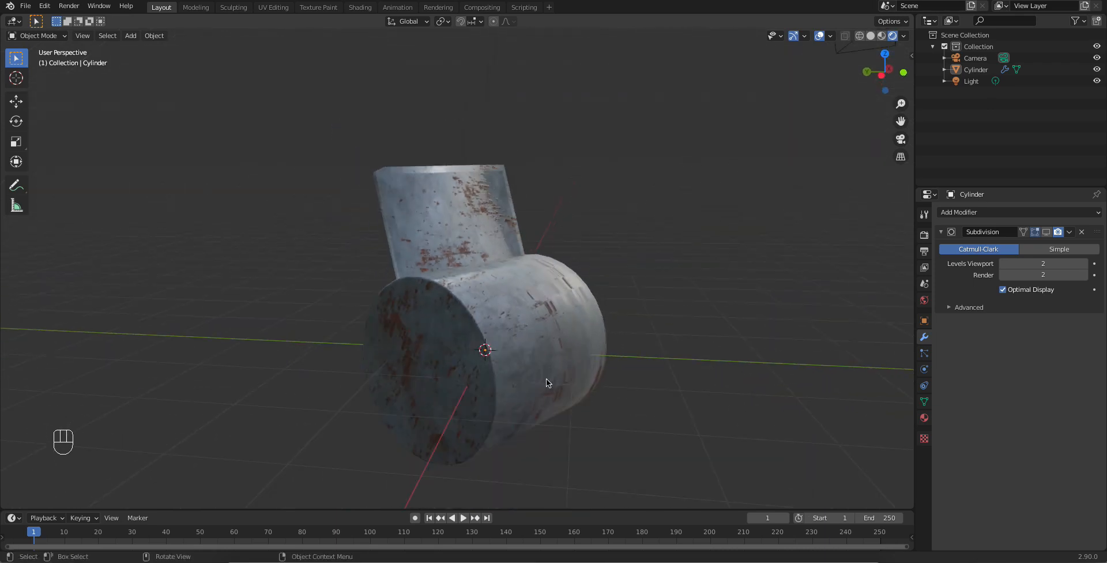